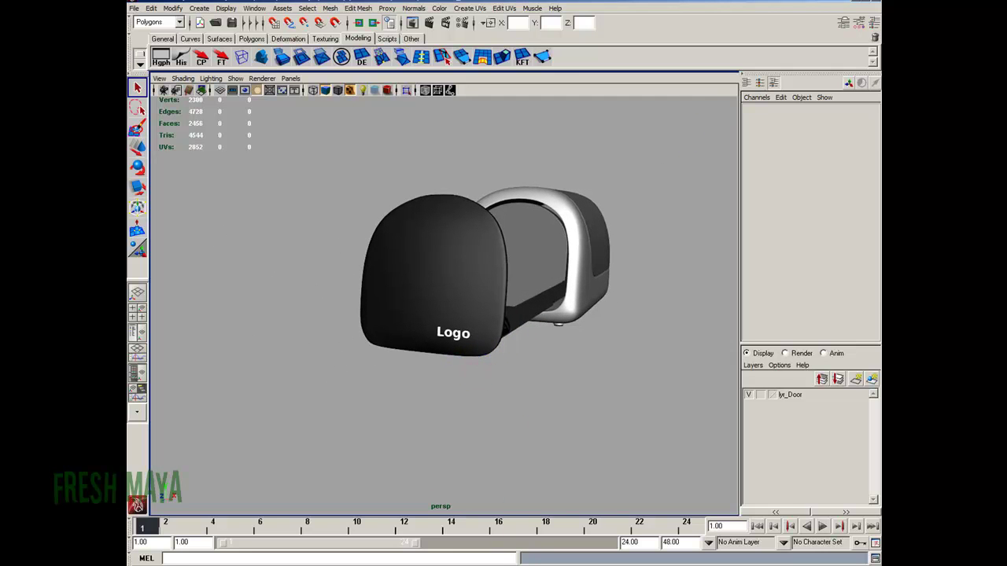
Step: Switch to DVDDrawerTexture.xcf in GIMP and examine the door's UV shell with the Logo text up close
click(605, 553)
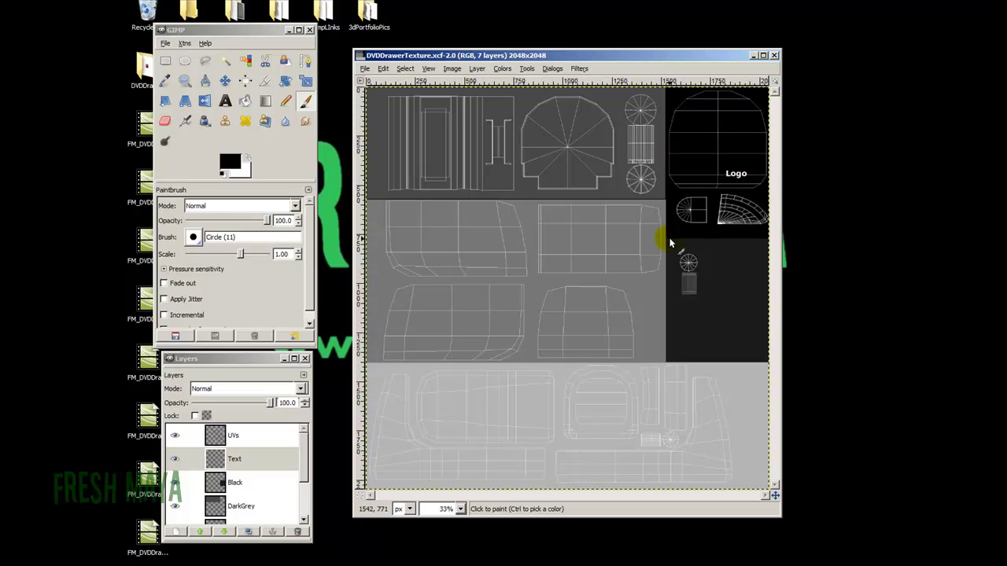
key(ctrl)
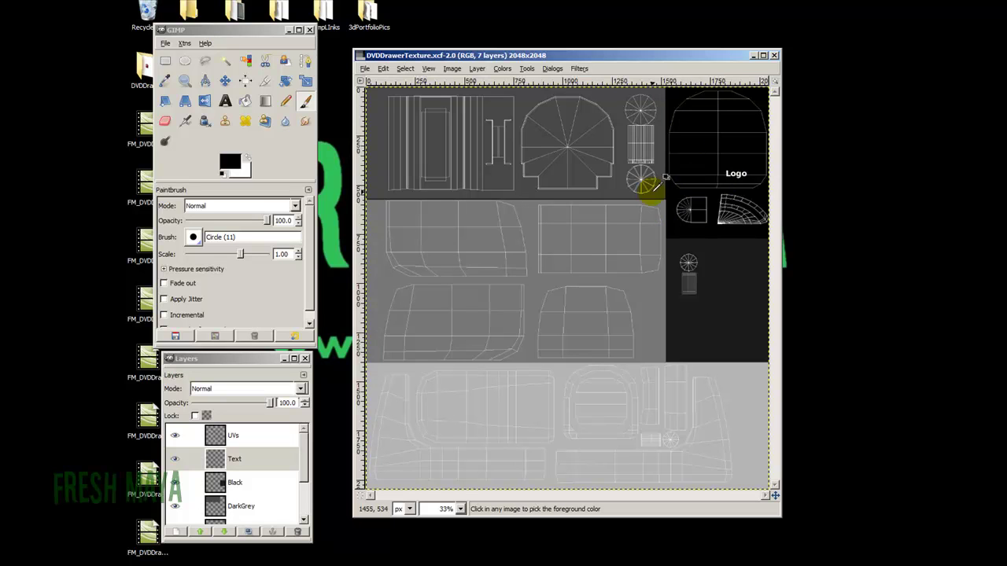
ctrl+scroll(671, 201, up, 3)
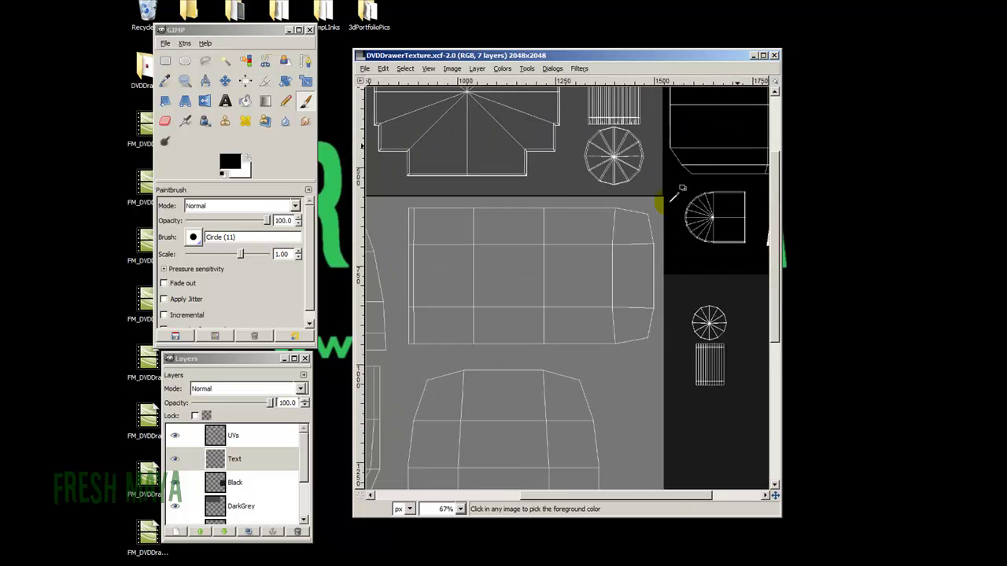
ctrl+scroll(671, 200, up, 2)
drag(641, 495, 720, 496)
drag(776, 206, 776, 143)
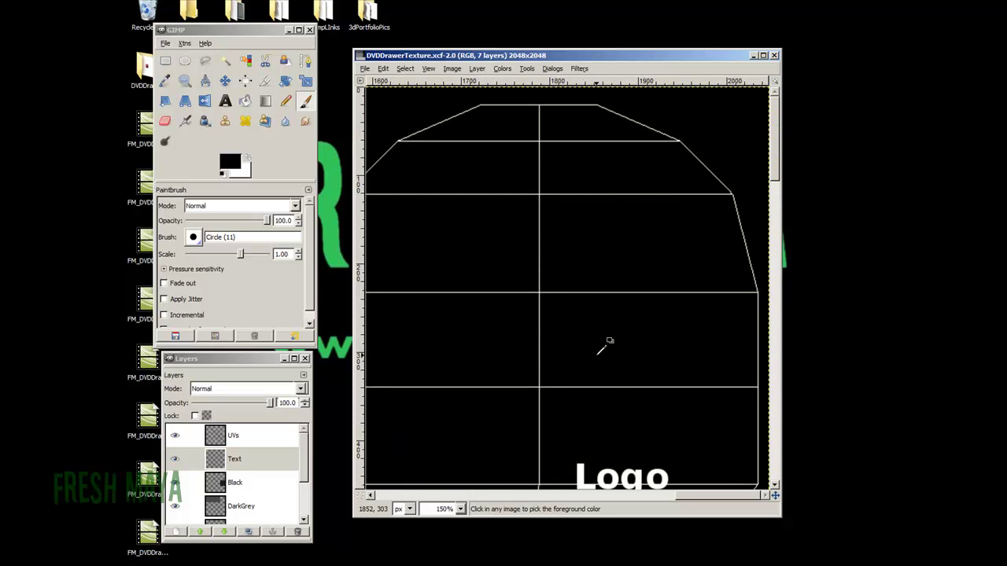
ctrl+scroll(599, 352, down, 1)
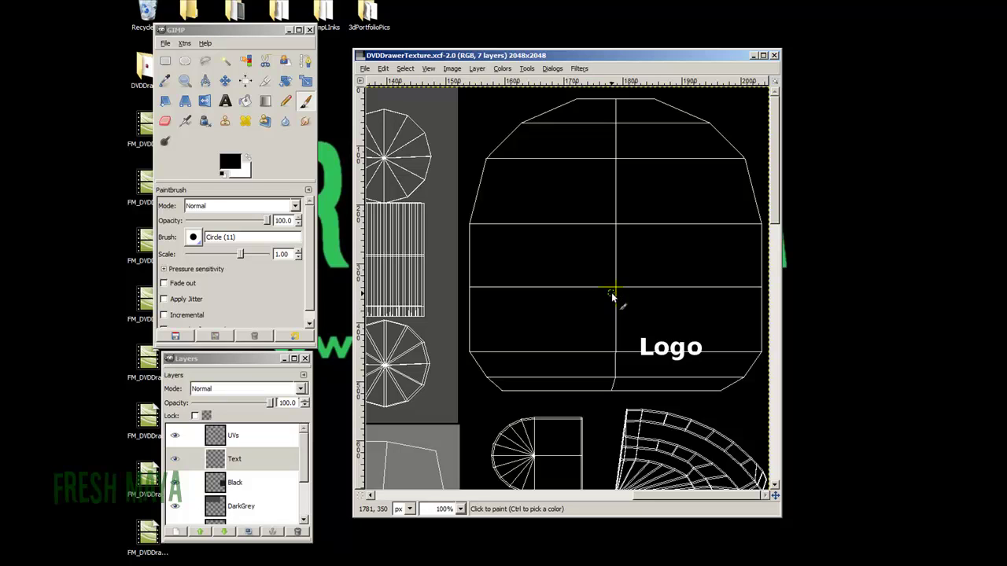
mouse_move(642, 345)
mouse_down()
mouse_move(656, 354)
mouse_move(644, 339)
mouse_move(645, 356)
mouse_move(677, 351)
mouse_up()
key(ctrl+z)
key(ctrl+z)
key(ctrl+z)
Step: Add a 2048 x 2048 px layer named Transparent25 with the Transparency fill type
click(303, 432)
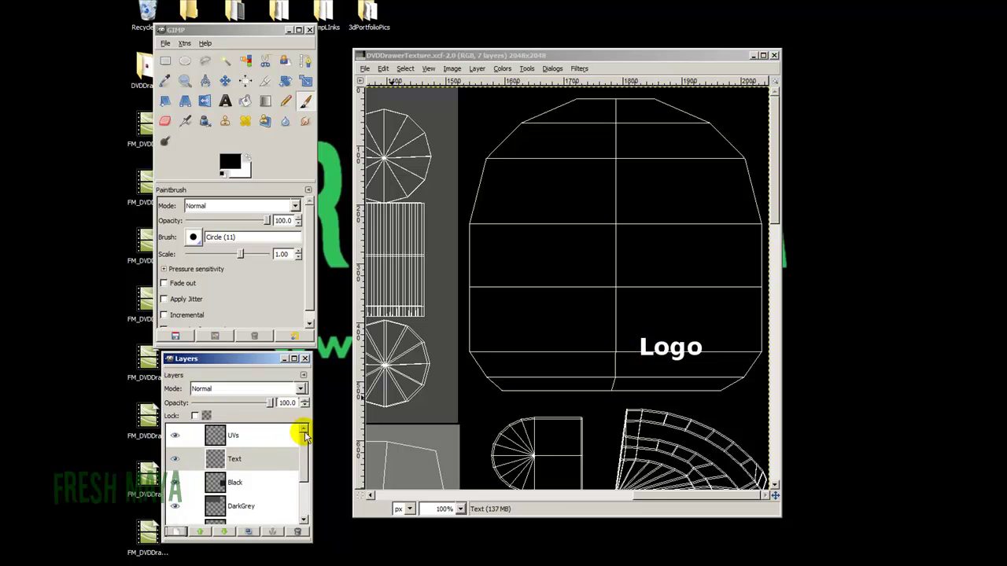
click(177, 532)
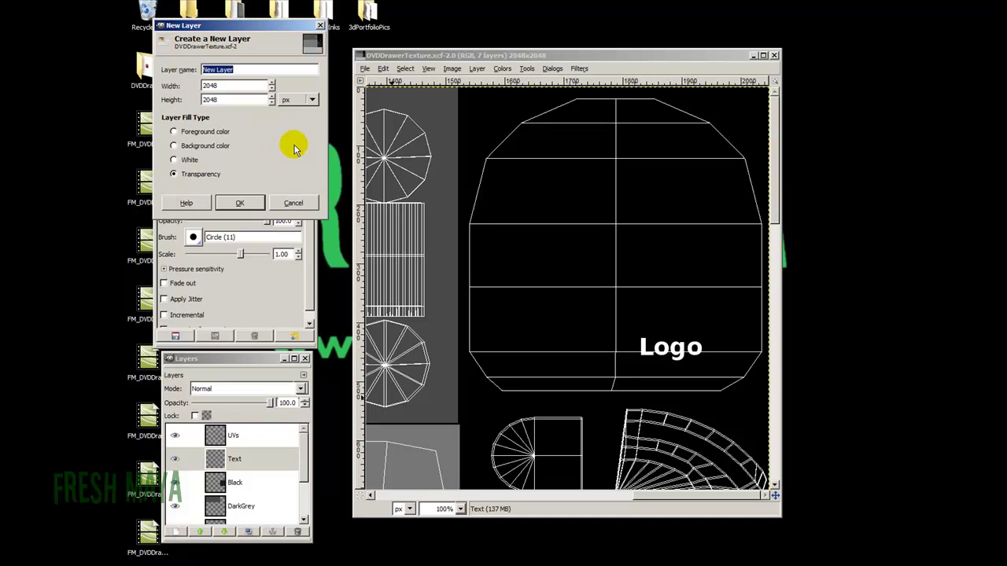
text(Transparent25)
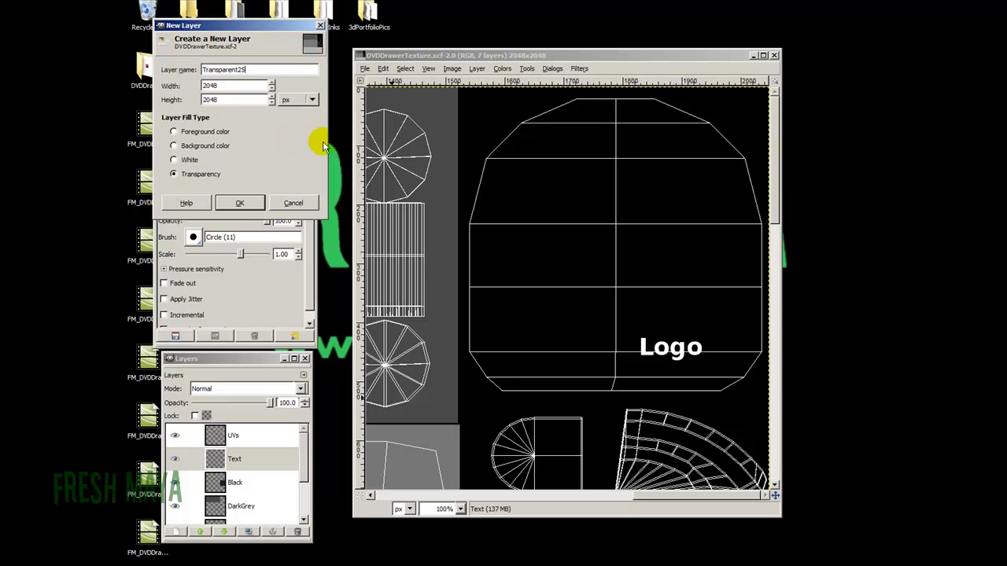
click(240, 203)
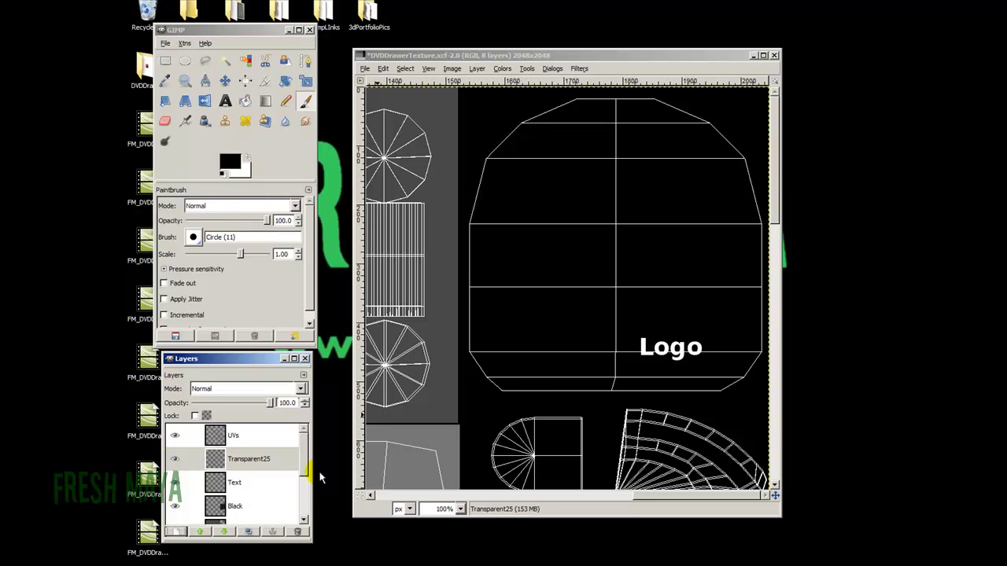
Step: Set the foreground colour to light grey c1c1c1 and bucket-fill the entire Transparent25 layer with it
click(268, 463)
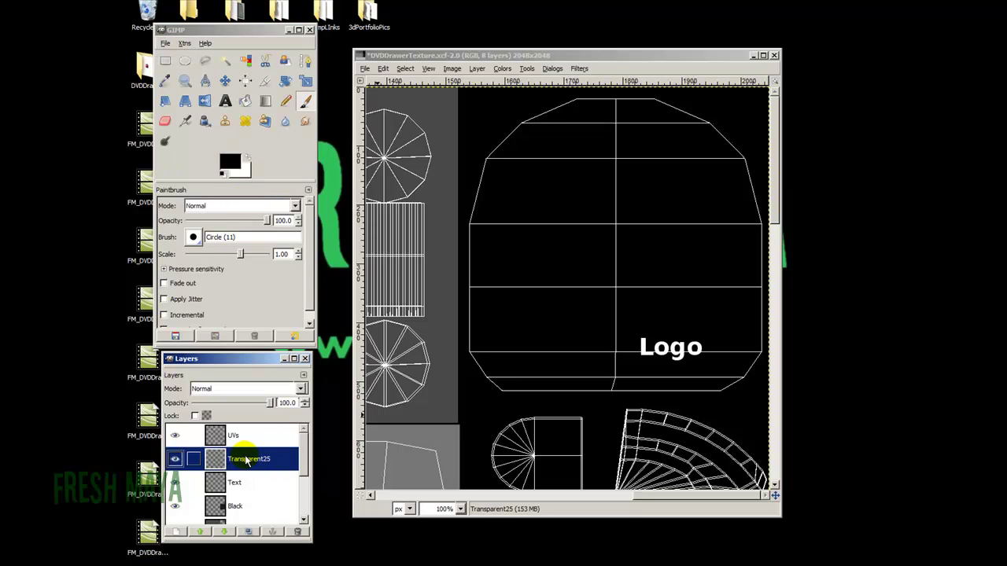
click(232, 162)
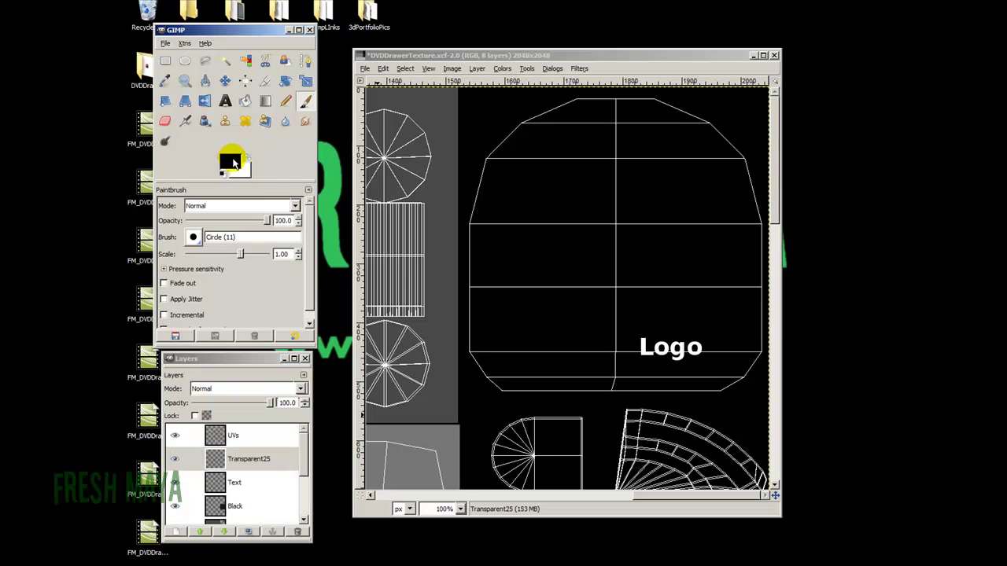
mouse_move(415, 129)
mouse_down()
mouse_move(434, 130)
mouse_move(399, 133)
mouse_up()
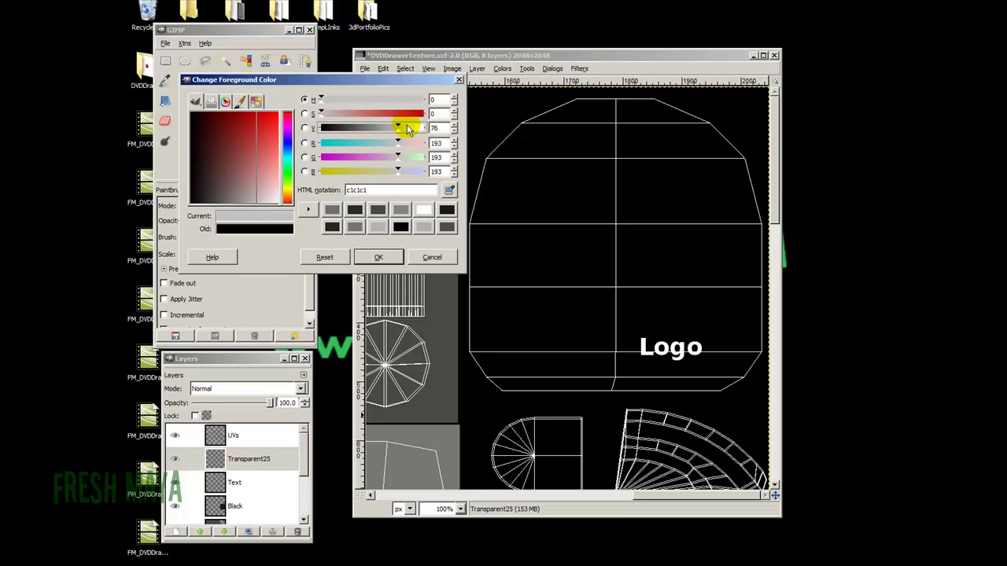
click(386, 261)
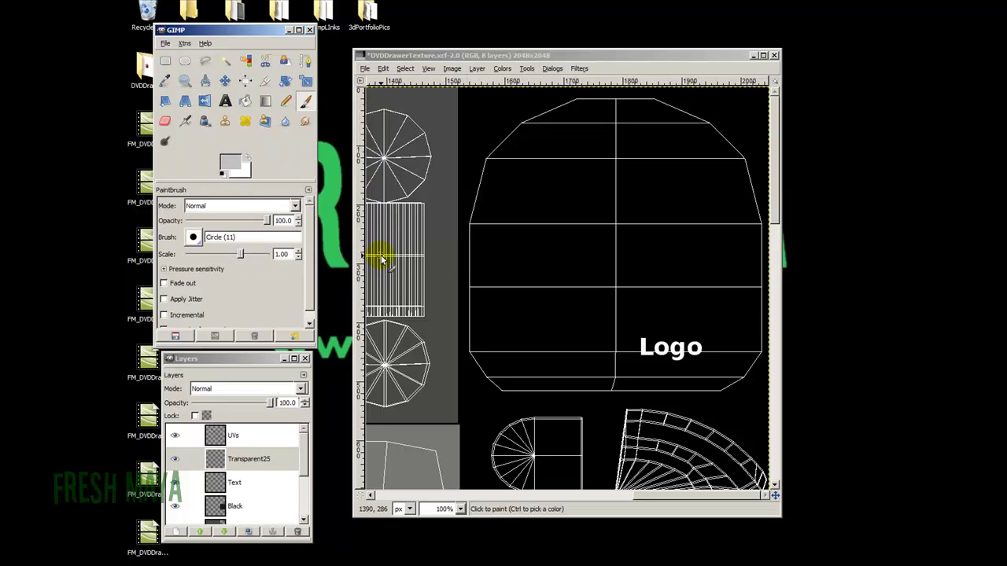
click(245, 102)
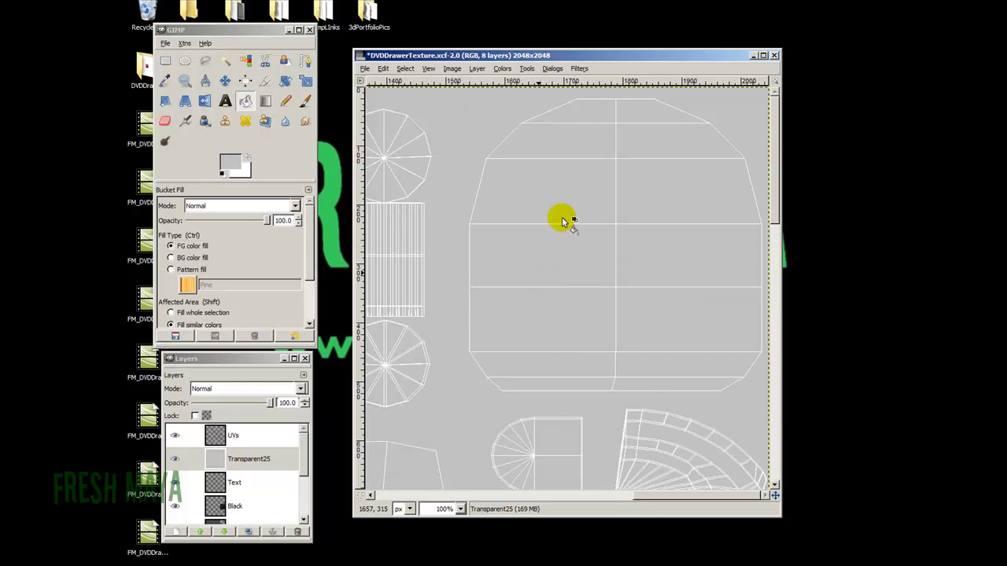
Step: Lower the Transparent25 layer one level so that it sits beneath the Text layer
click(236, 482)
click(249, 460)
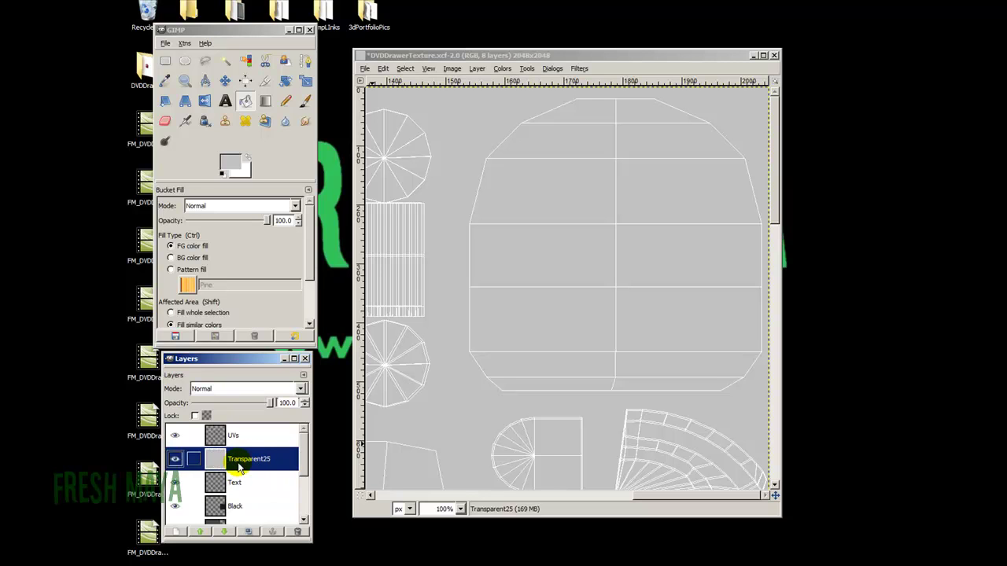
click(227, 533)
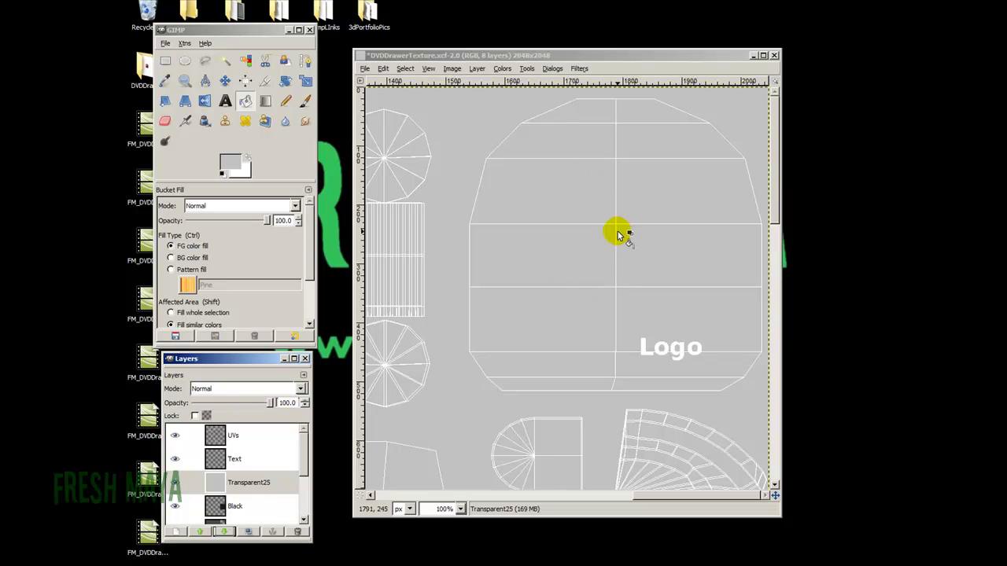
Step: Add a 2048 x 2048 px transparent layer named Transparent50 above Transparent25 and make it active
click(175, 532)
click(277, 96)
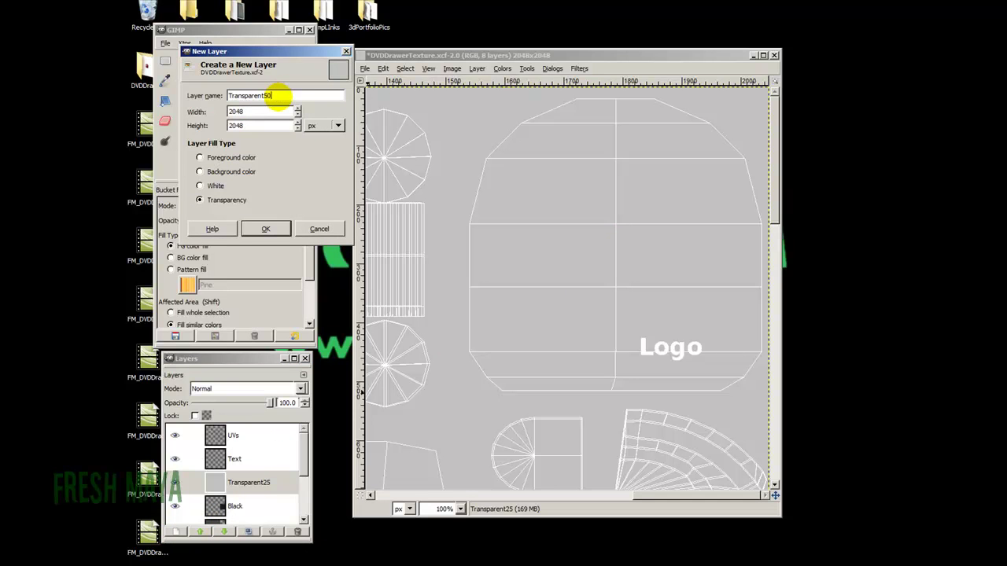
click(265, 229)
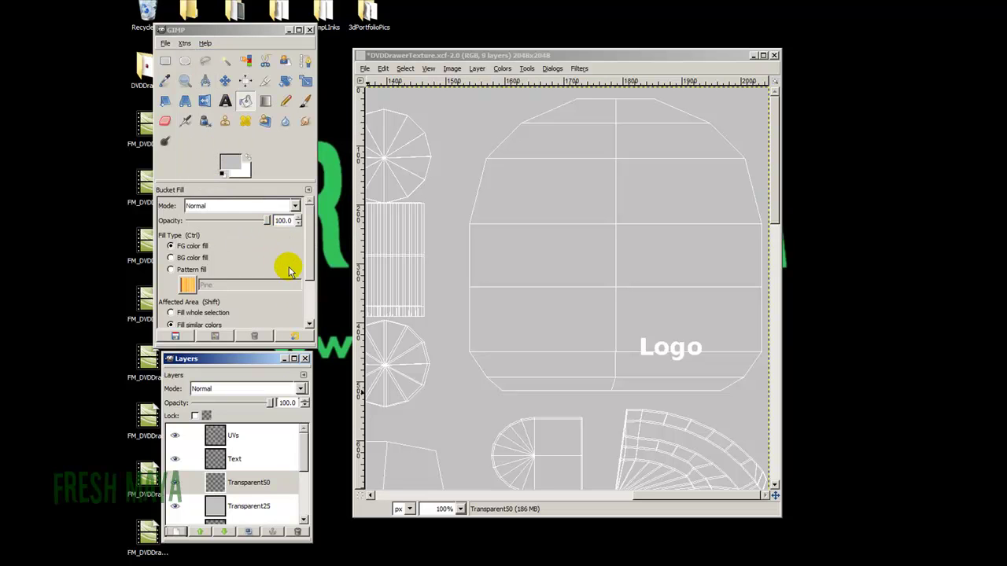
click(260, 491)
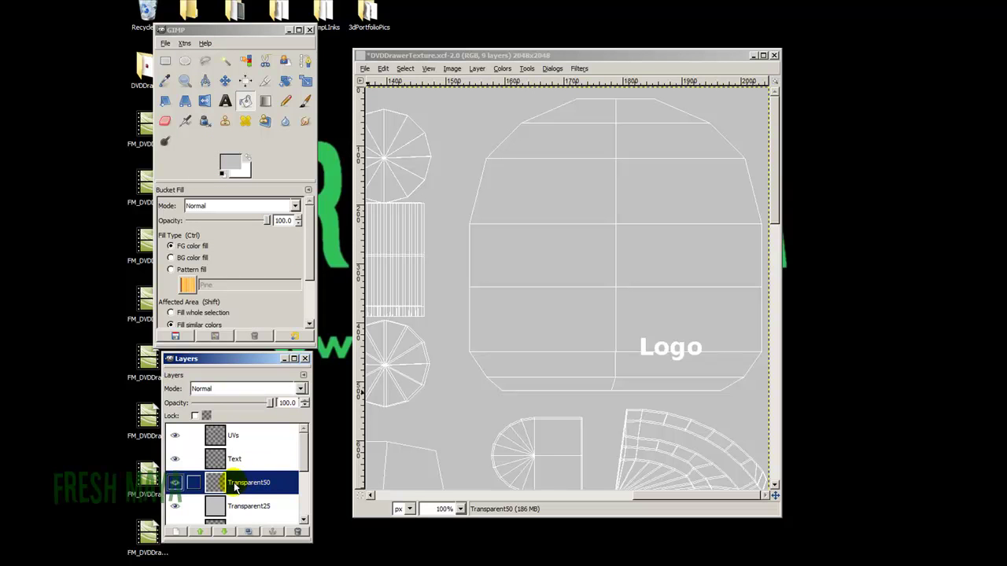
Step: Make a circular Ellipse selection, expanded from center with fixed aspect ratio, on the door shell's centre line, positioned at about 1582, 61 px
click(185, 62)
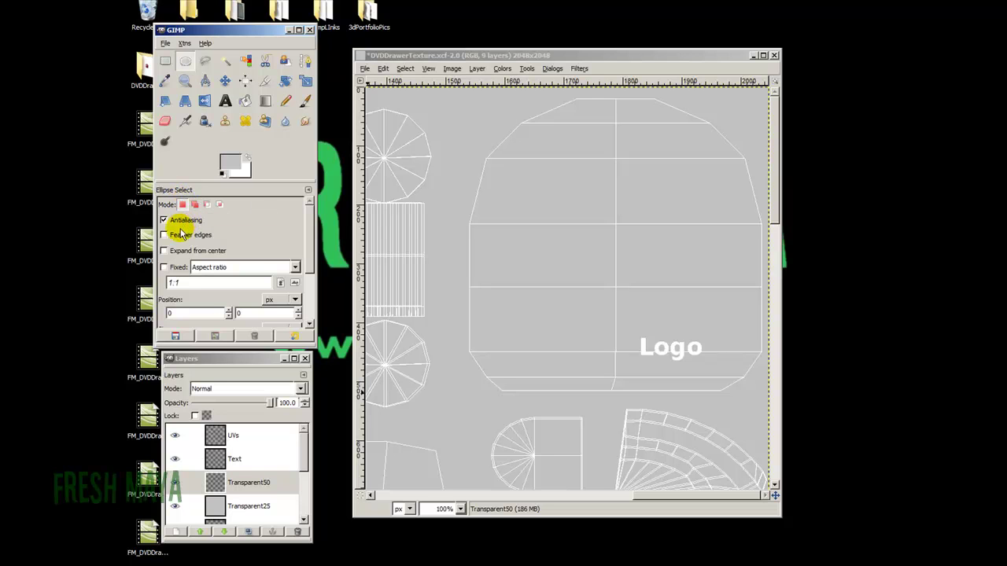
click(165, 251)
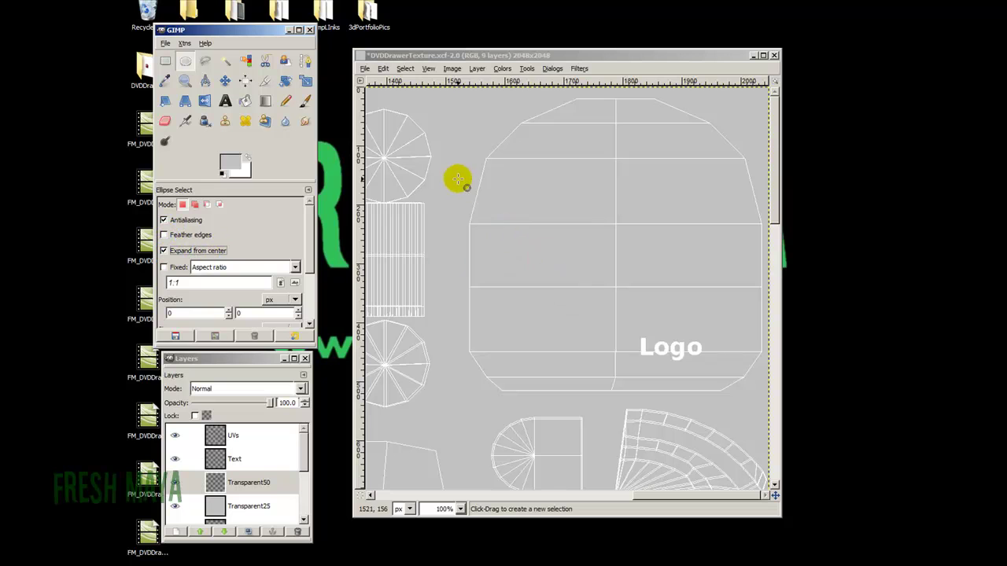
click(165, 268)
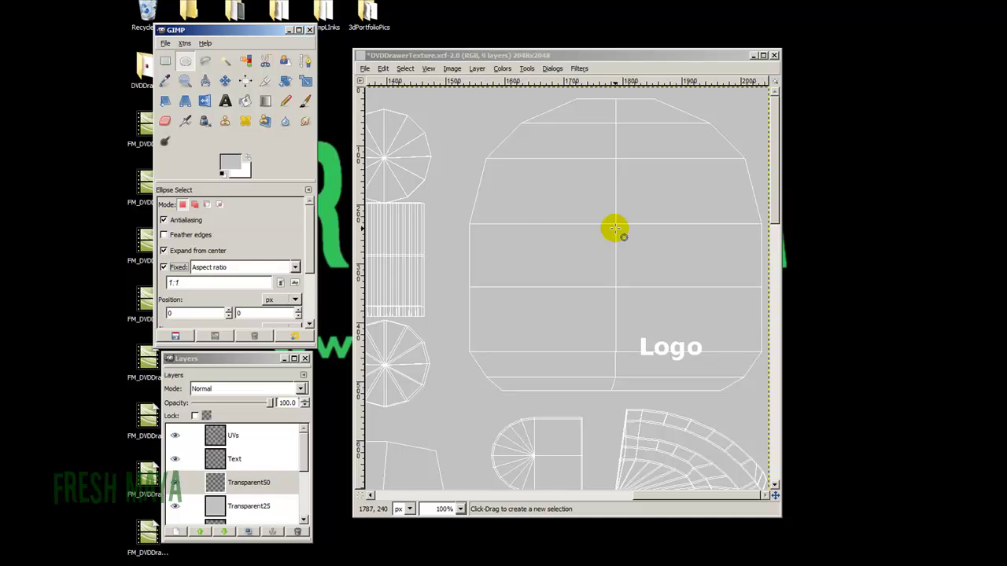
drag(615, 228, 732, 347)
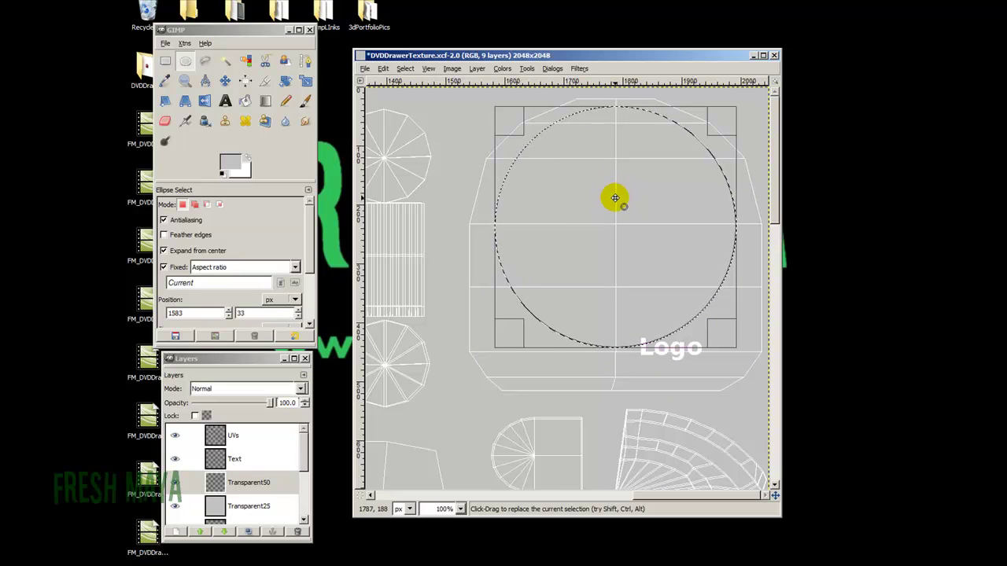
mouse_move(616, 200)
mouse_down()
mouse_move(621, 259)
mouse_move(631, 205)
mouse_move(616, 218)
mouse_move(569, 218)
mouse_move(616, 215)
mouse_up()
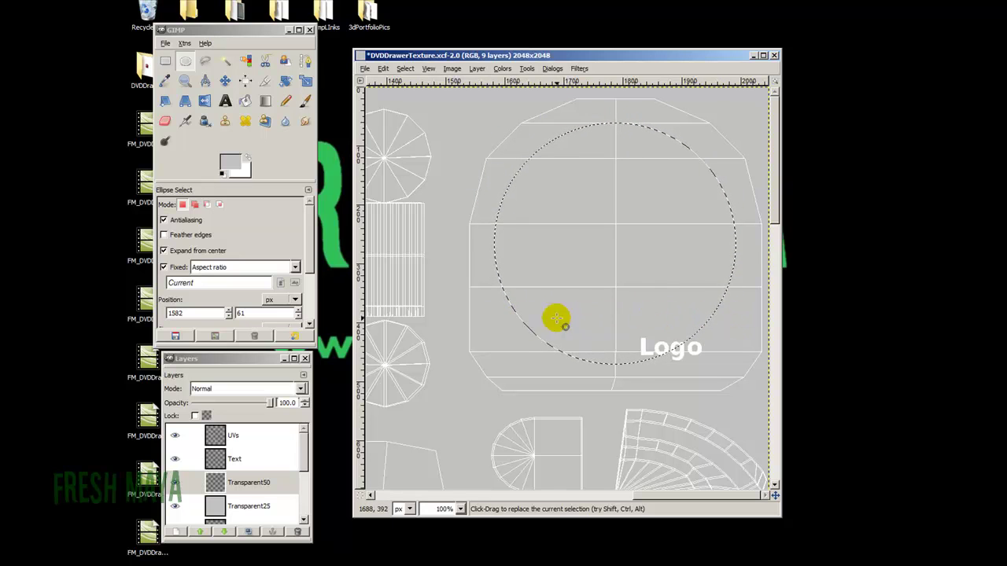
Step: Subtract a rectangle from the lower part of the circular selection to give it a flat bottom edge above the Logo text
click(166, 63)
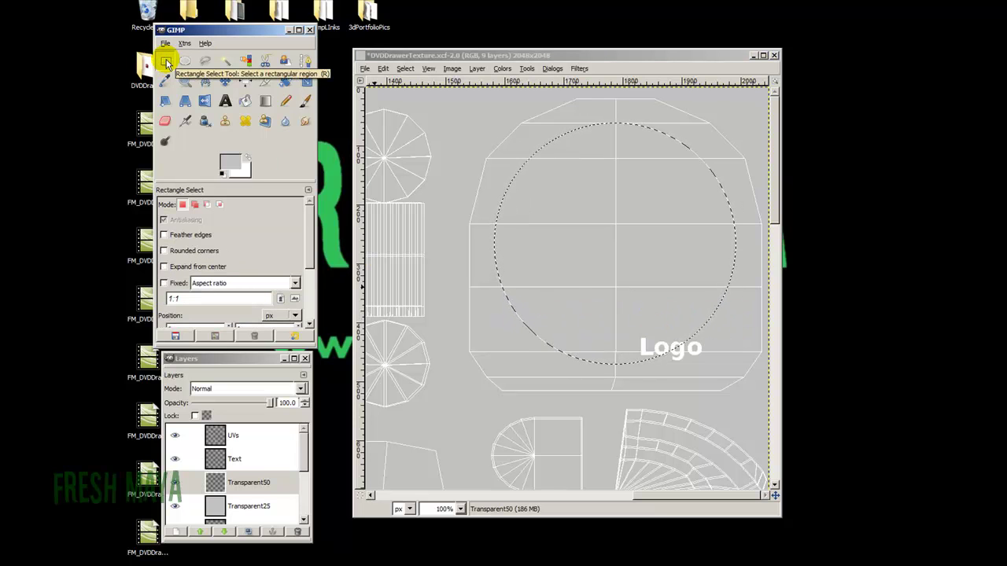
click(207, 206)
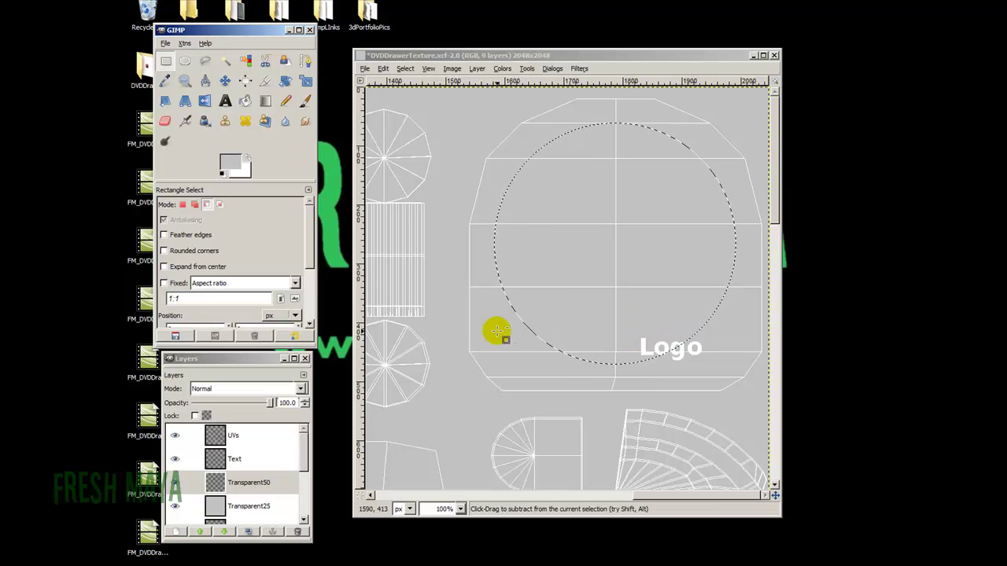
drag(487, 330, 754, 405)
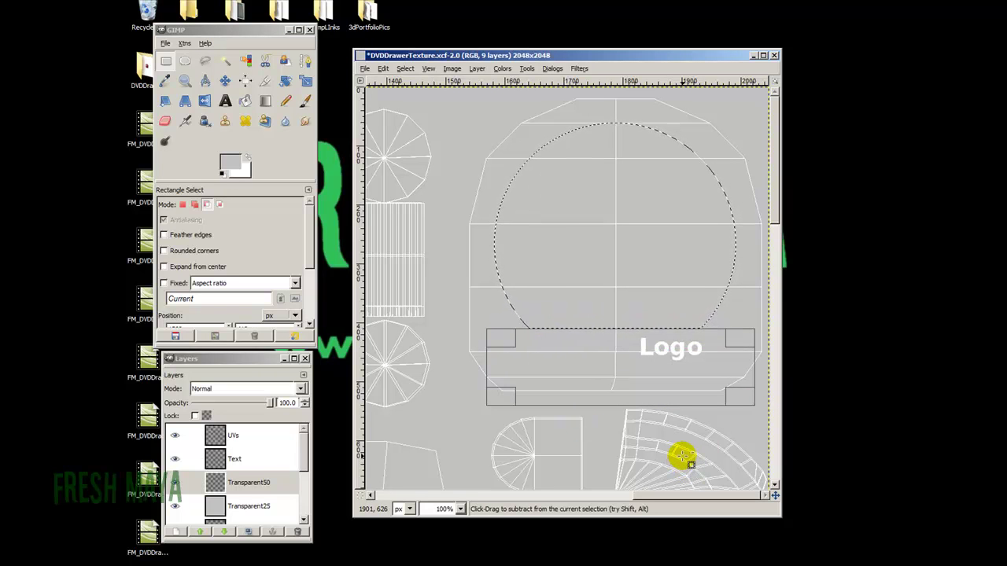
key(Return)
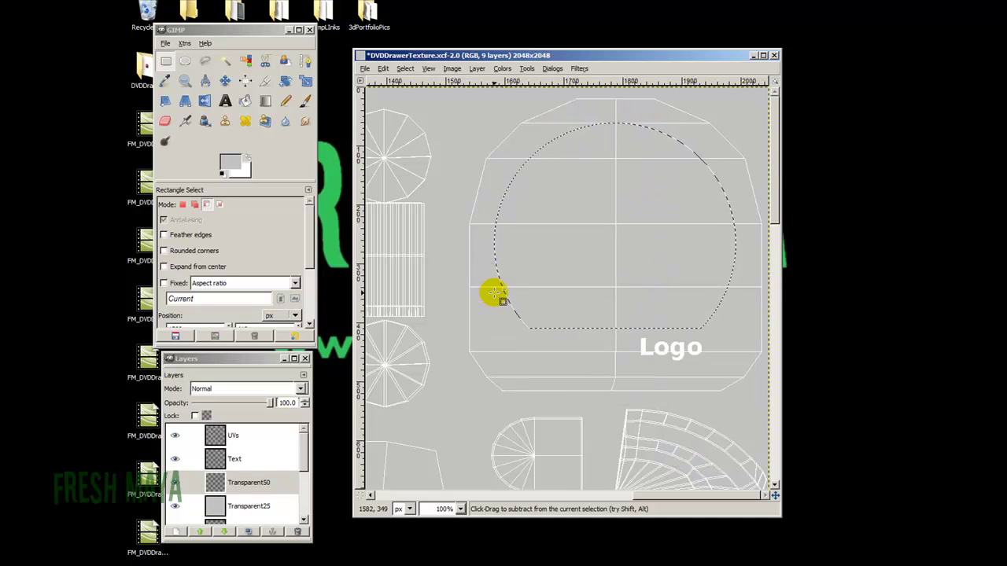
Step: Set the foreground colour to mid grey 7f7f7f and bucket-fill the flat-bottomed circular selection on the Transparent50 layer
click(245, 101)
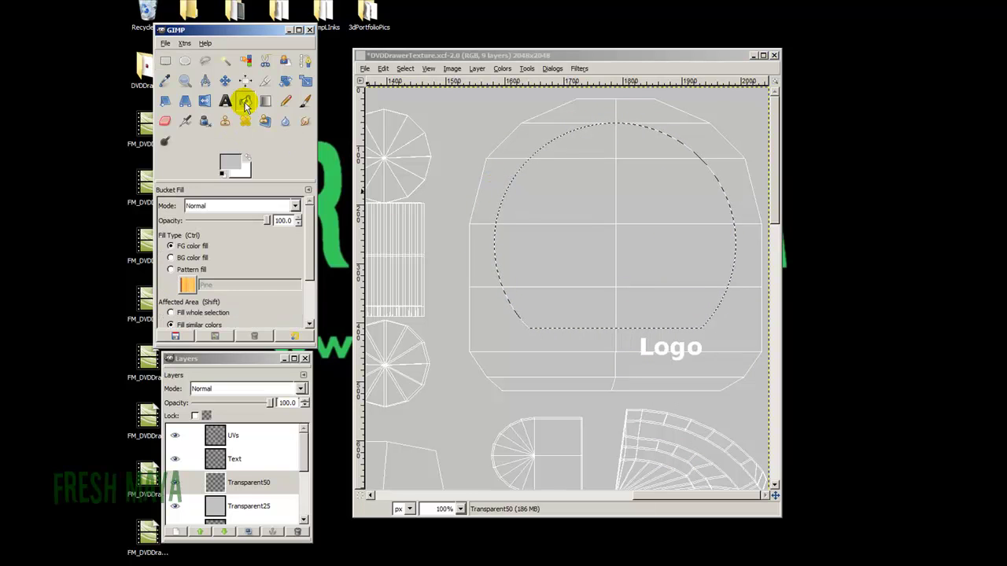
click(230, 163)
drag(398, 128, 371, 128)
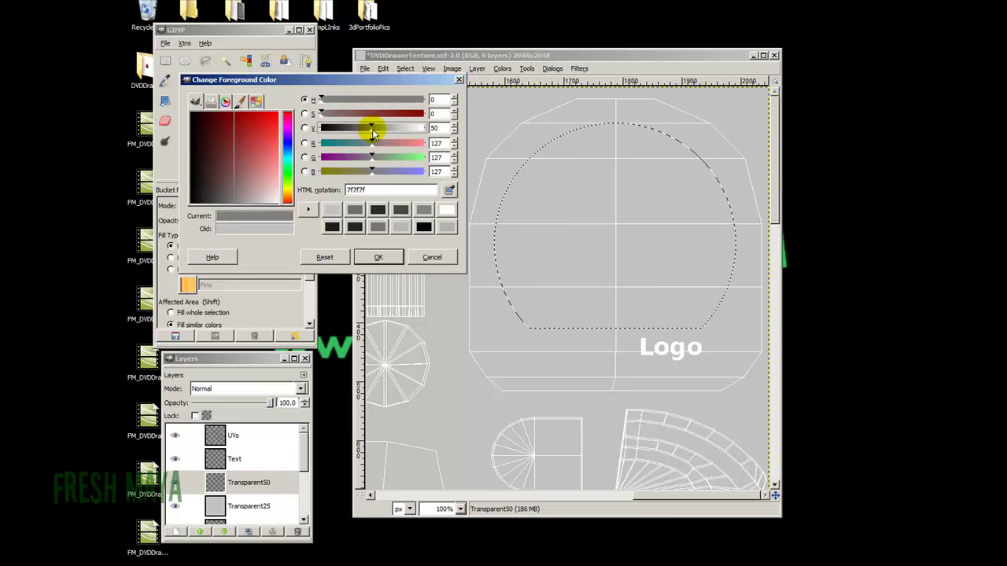
click(378, 258)
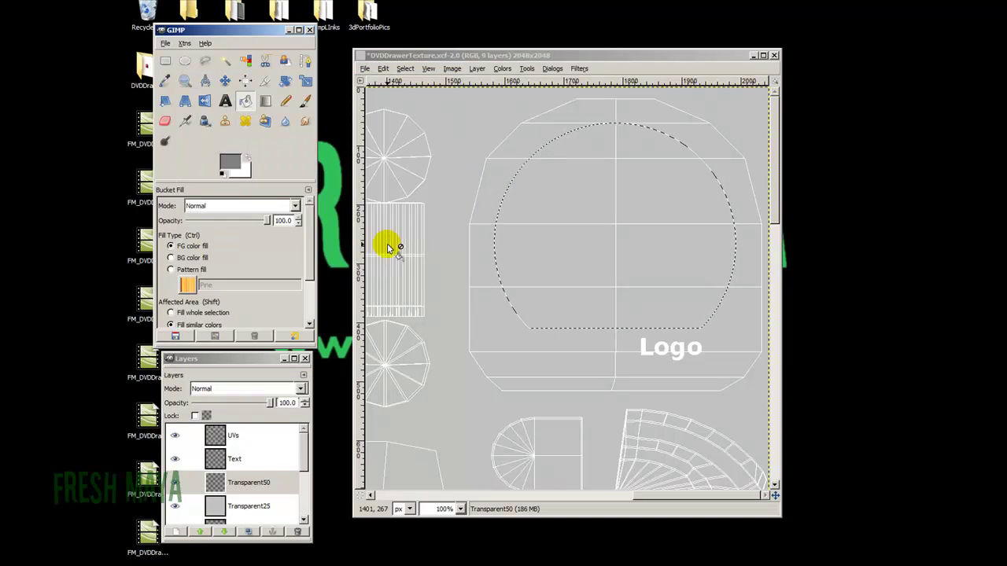
click(642, 210)
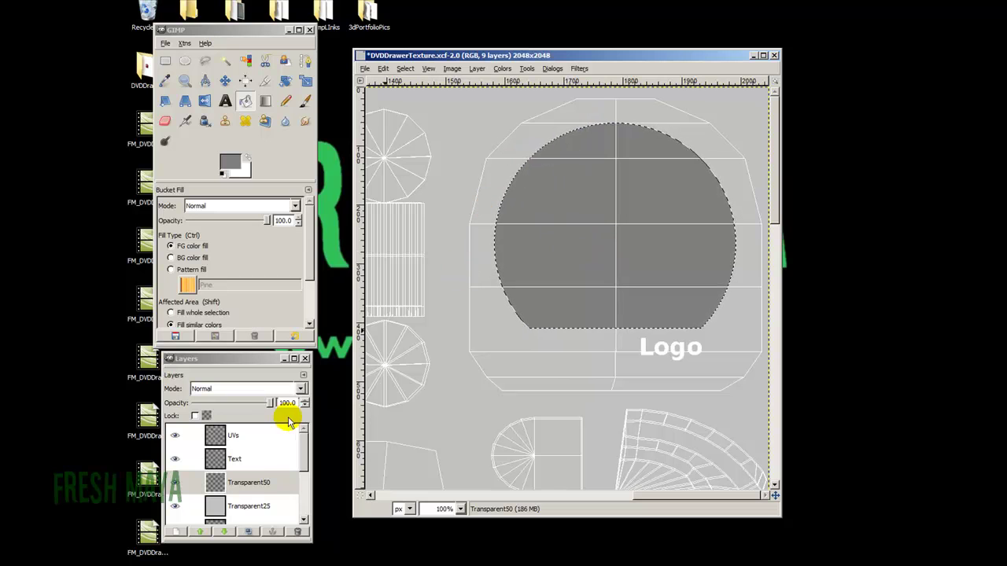
Step: Make the Text layer active and clear the flat-bottomed circular selection with the Rectangle Select tool
click(251, 461)
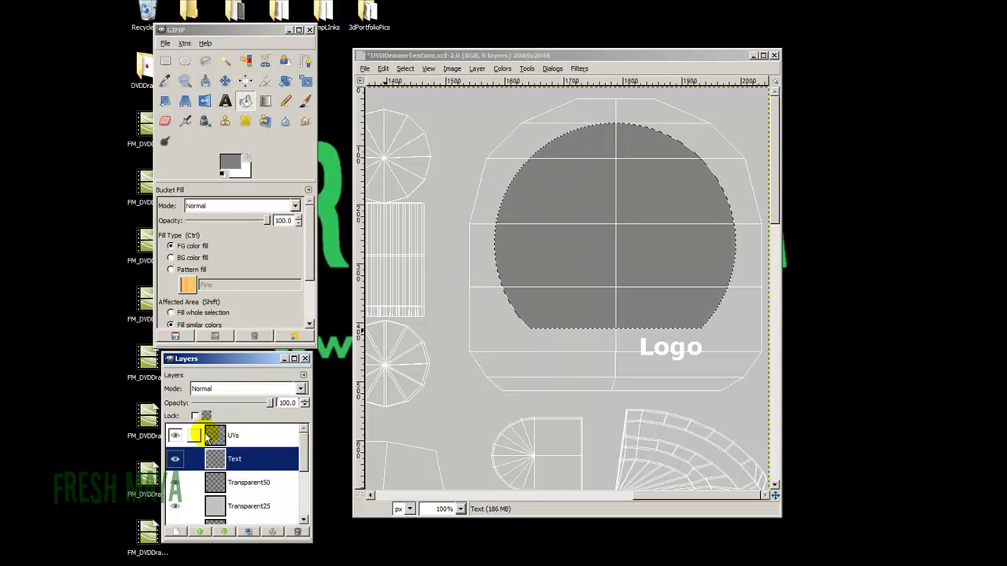
click(166, 63)
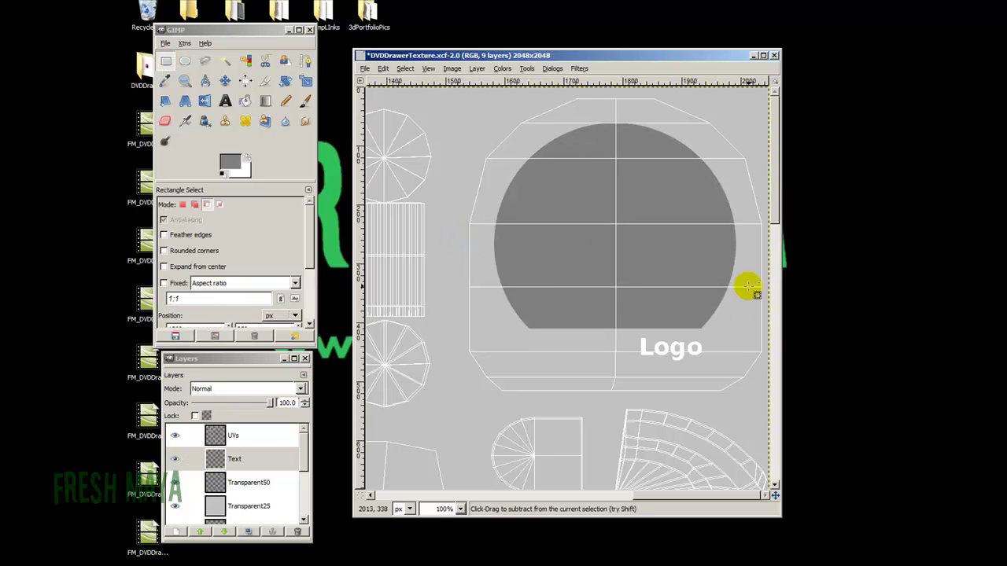
click(193, 438)
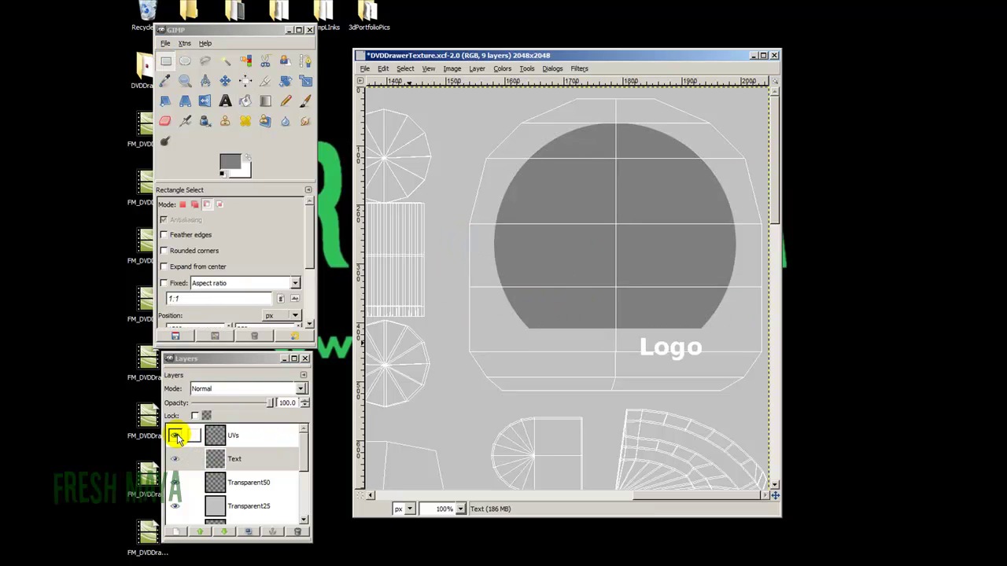
Step: Hide the UVs layer so the whole greyscale map shows without the wireframe
click(245, 437)
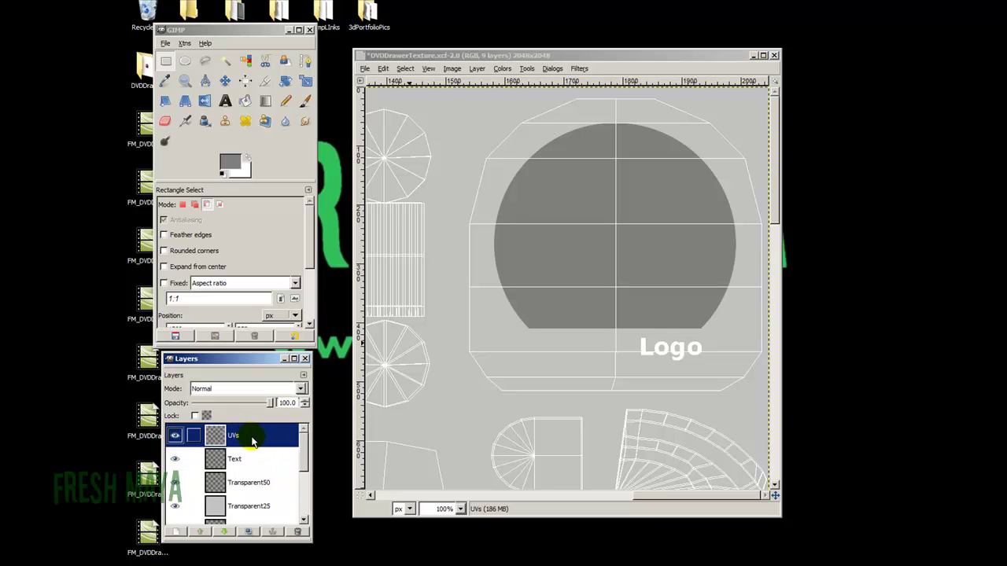
click(176, 436)
scroll(304, 454, down, 1)
mouse_move(304, 454)
mouse_down()
mouse_move(299, 479)
mouse_move(299, 439)
mouse_up()
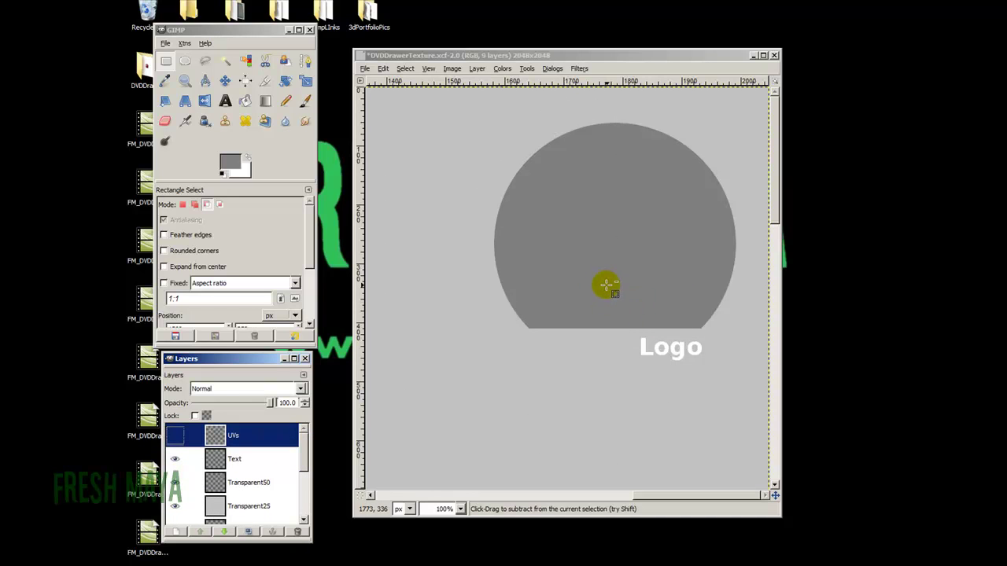
key(minus)
key(minus)
key(minus)
key(minus)
key(minus)
key(plus)
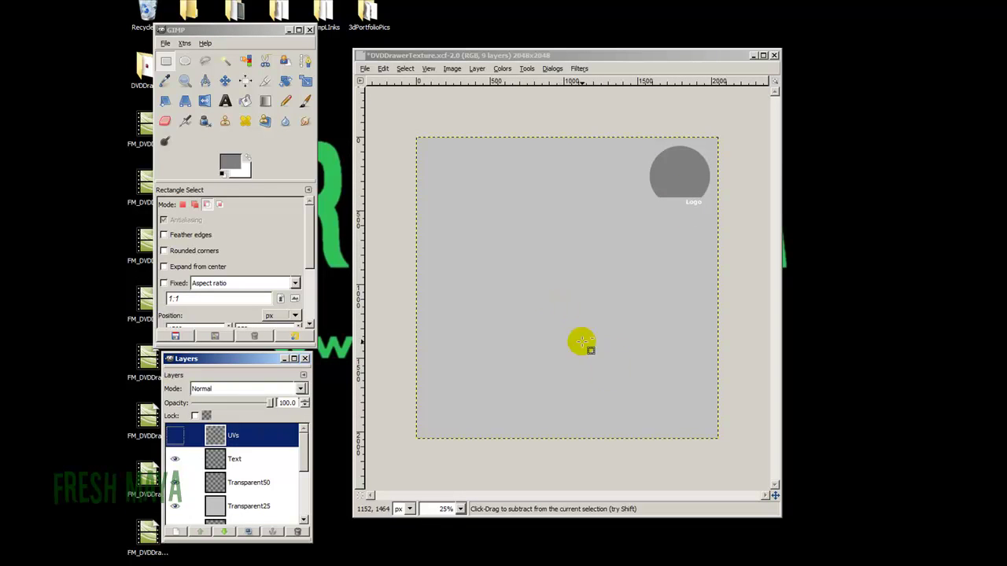
Step: Save the layered image as DVDDrawerTexture.xcf in the images folder, replacing the existing file
click(365, 69)
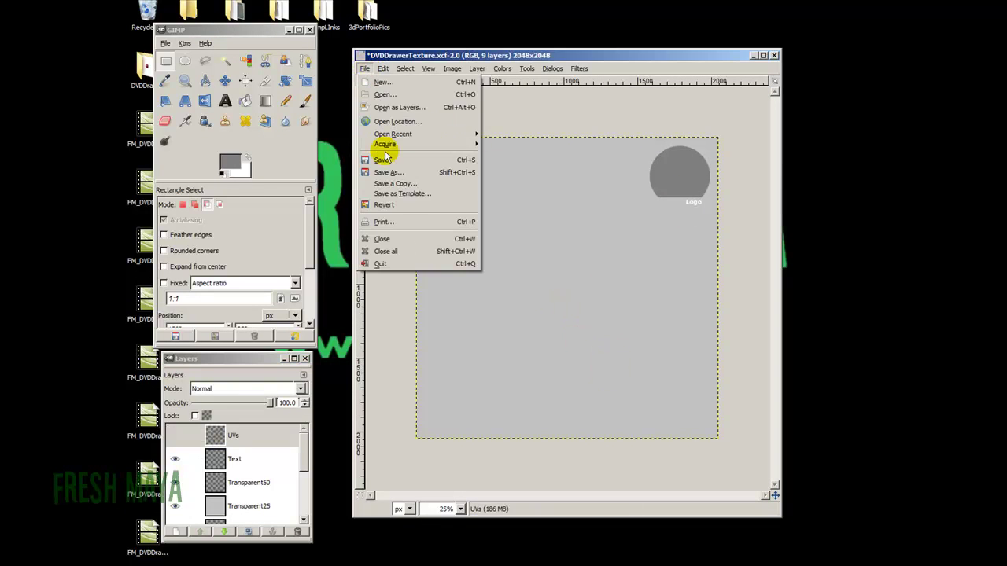
click(403, 172)
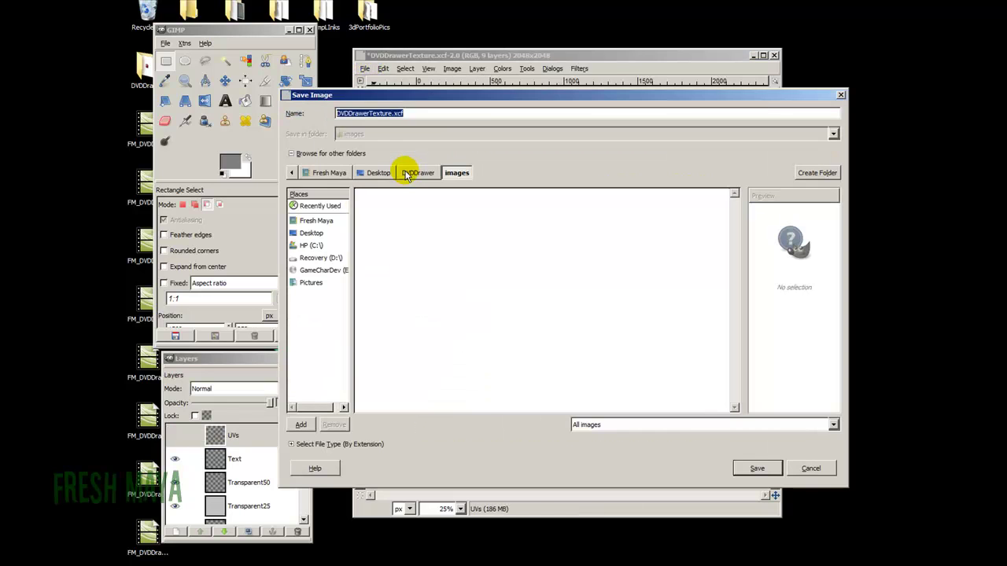
click(403, 113)
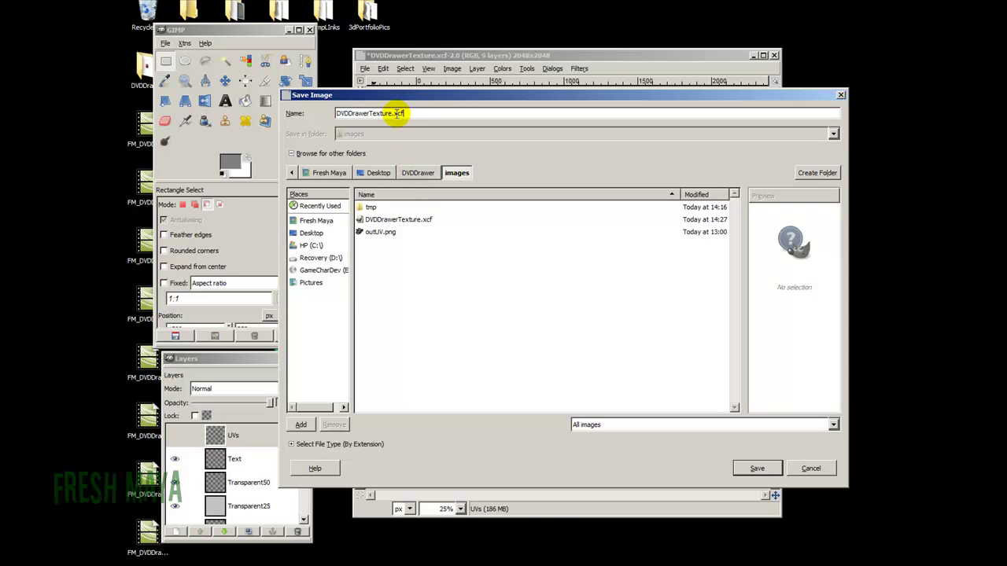
drag(409, 114, 395, 113)
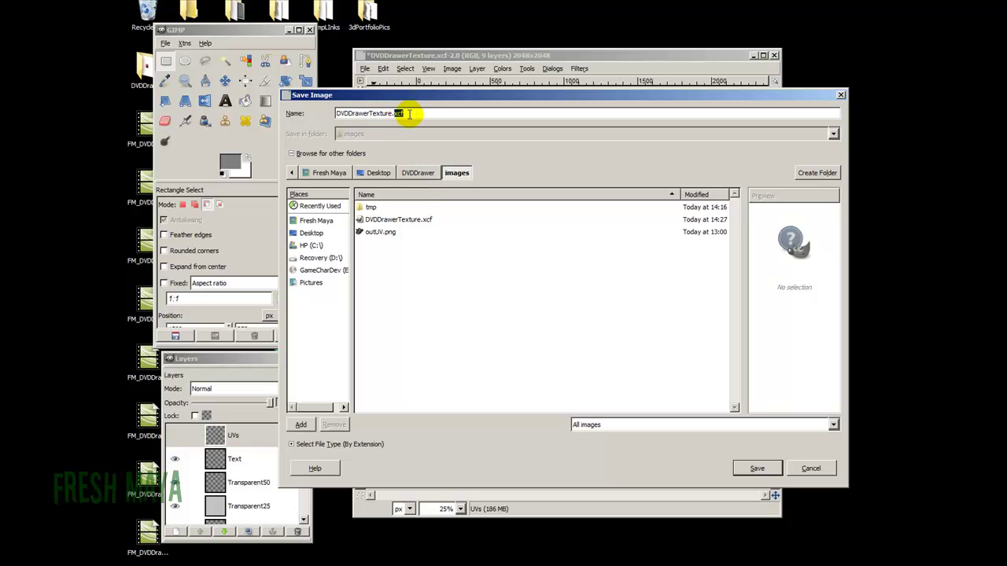
click(433, 113)
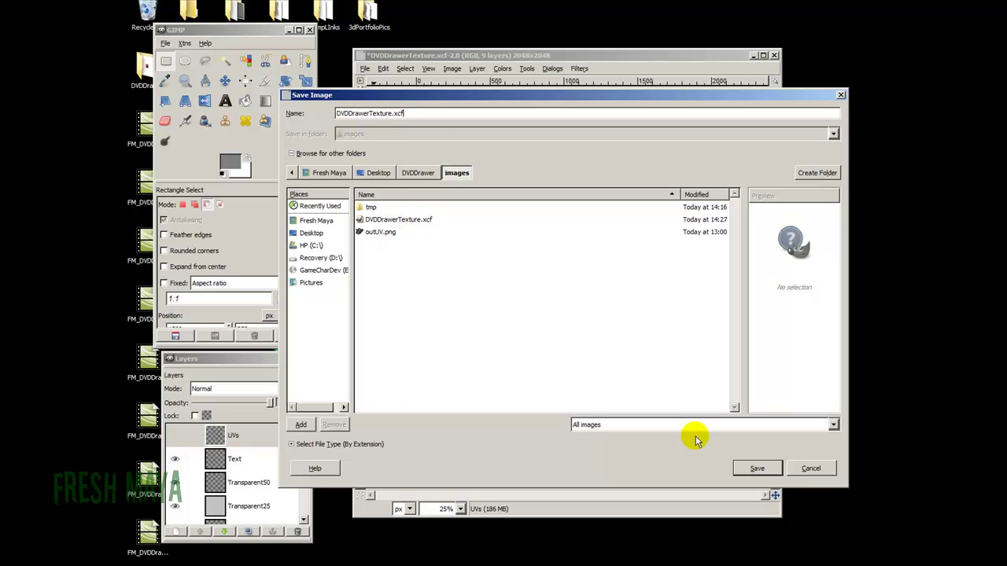
click(398, 221)
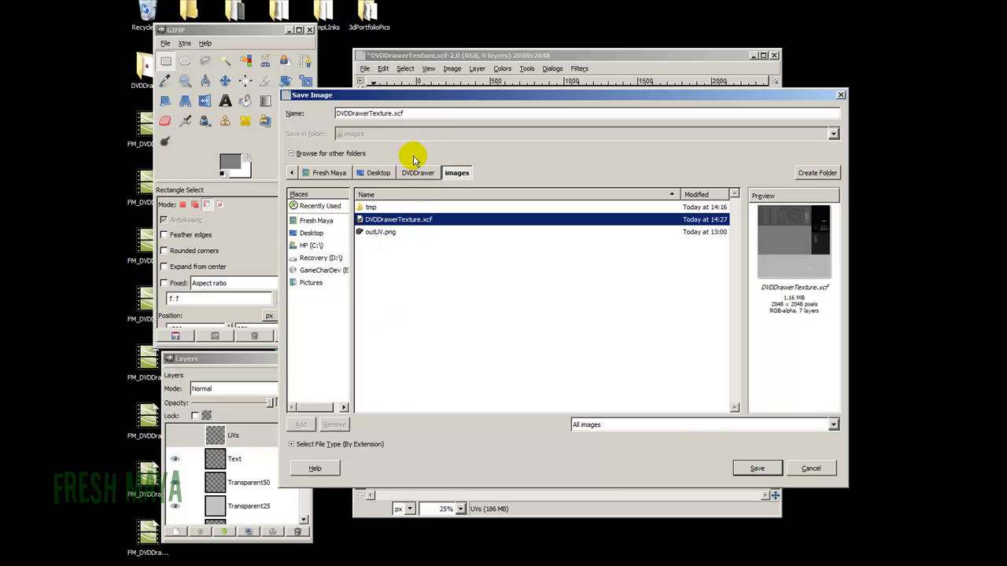
click(759, 466)
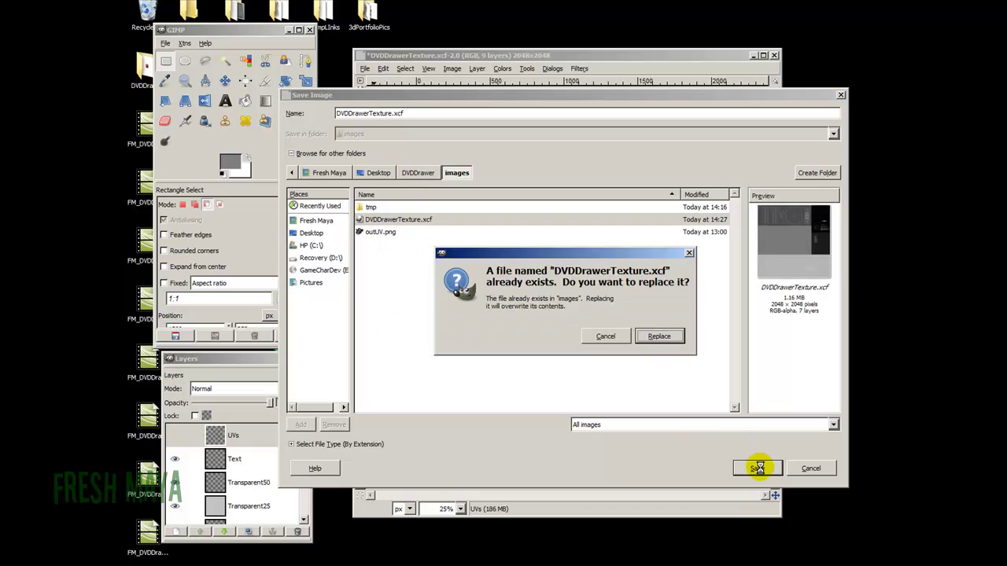
click(650, 337)
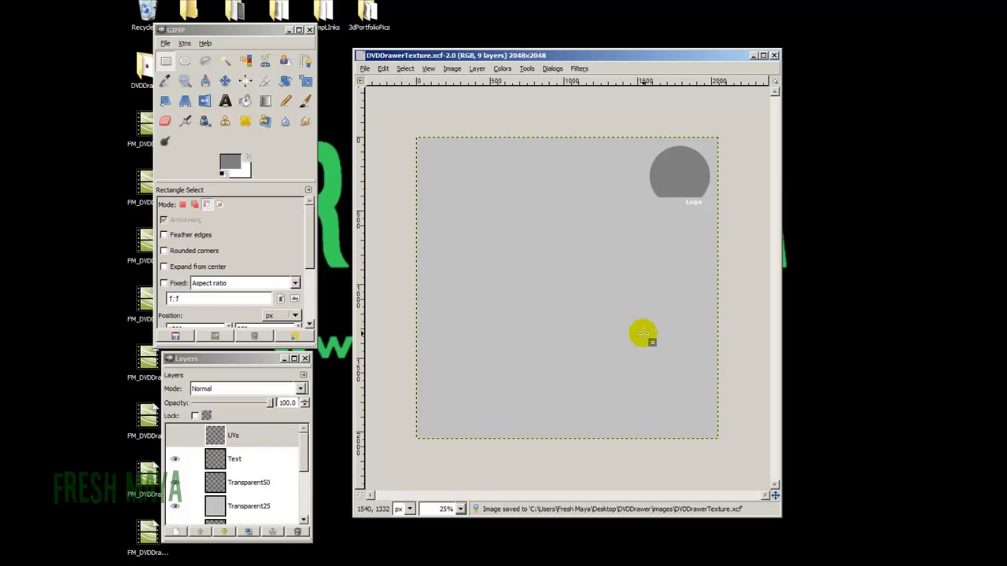
Step: Save a flattened JPEG named DVDDrawerTransparency.jpg in the DVDDrawer project's sourceimages folder at quality 85
click(368, 69)
click(393, 170)
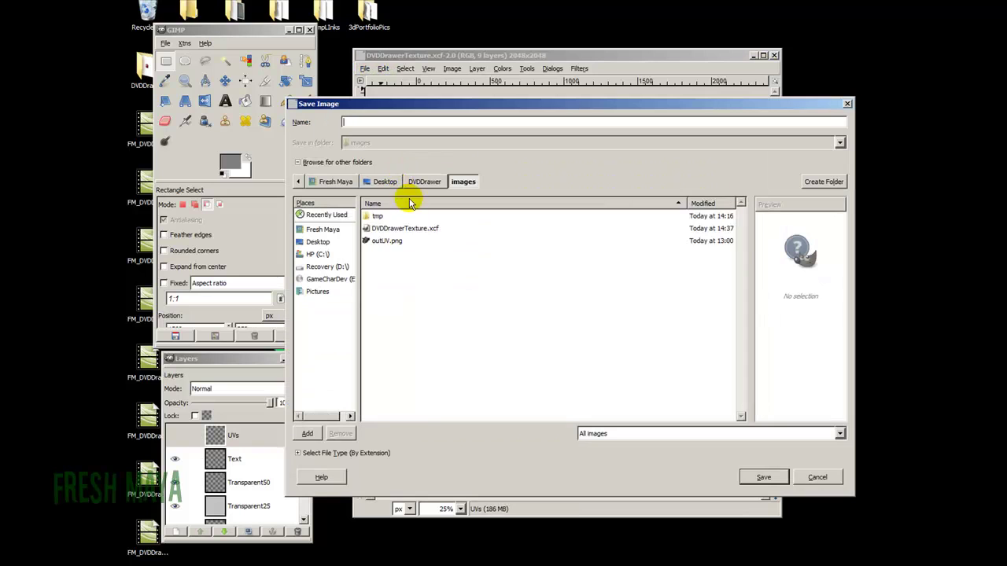
click(413, 182)
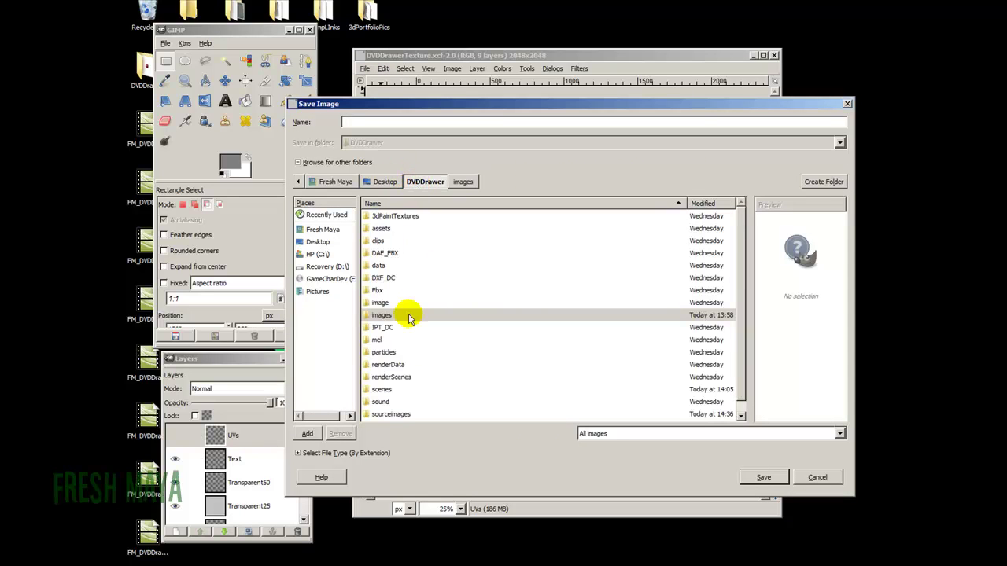
double_click(393, 414)
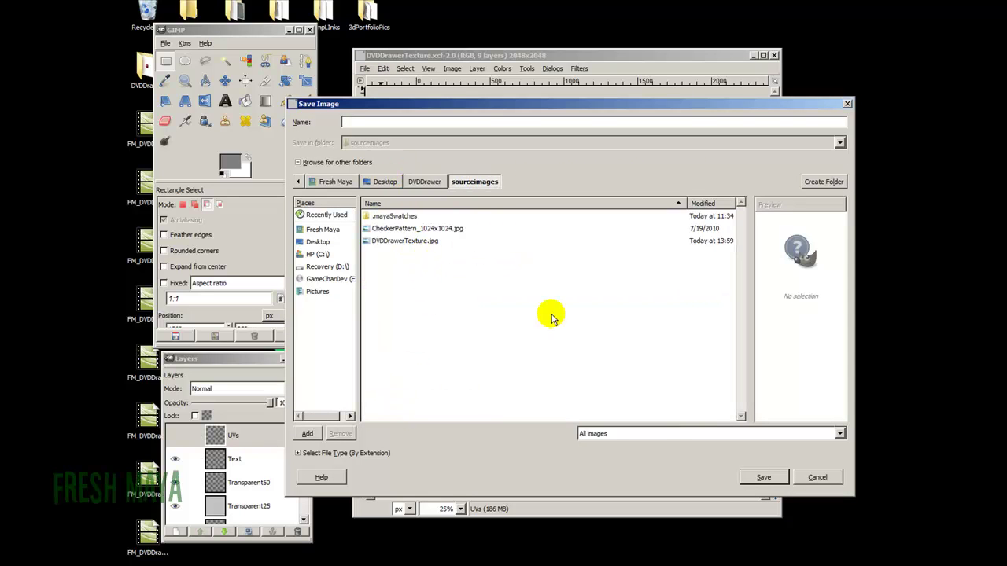
click(394, 122)
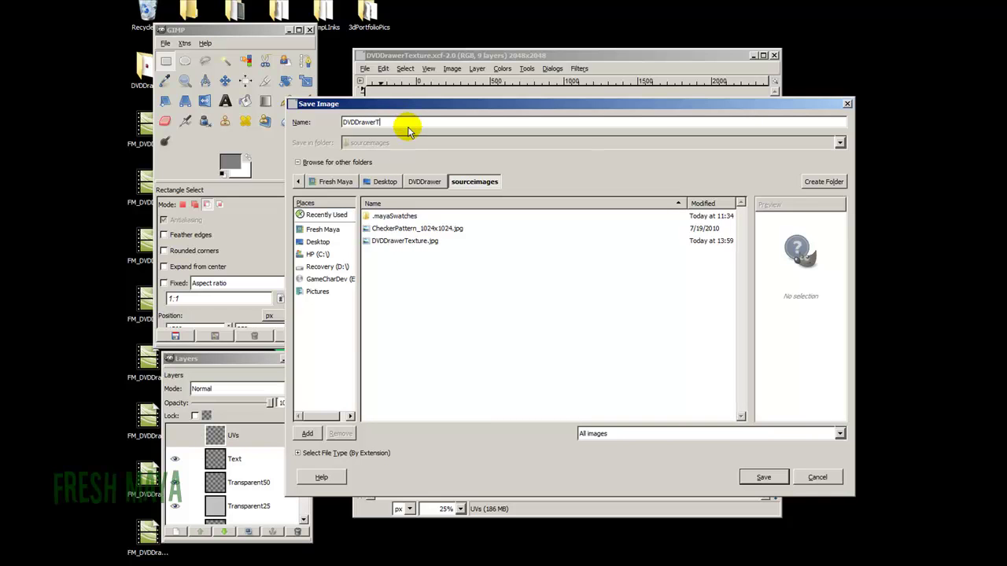
text(DVDDrawerTransparency.jpg)
key(Return)
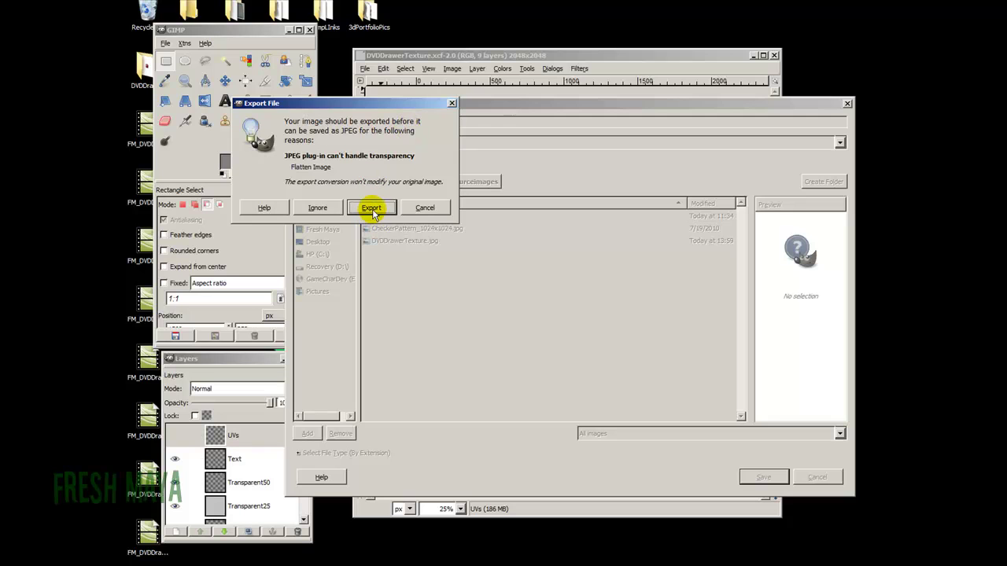
click(371, 208)
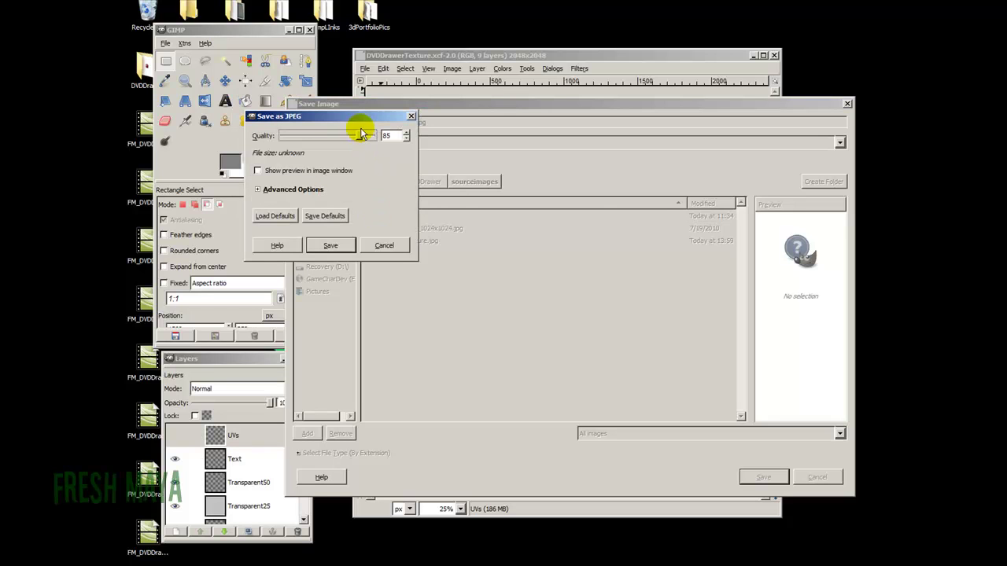
click(334, 245)
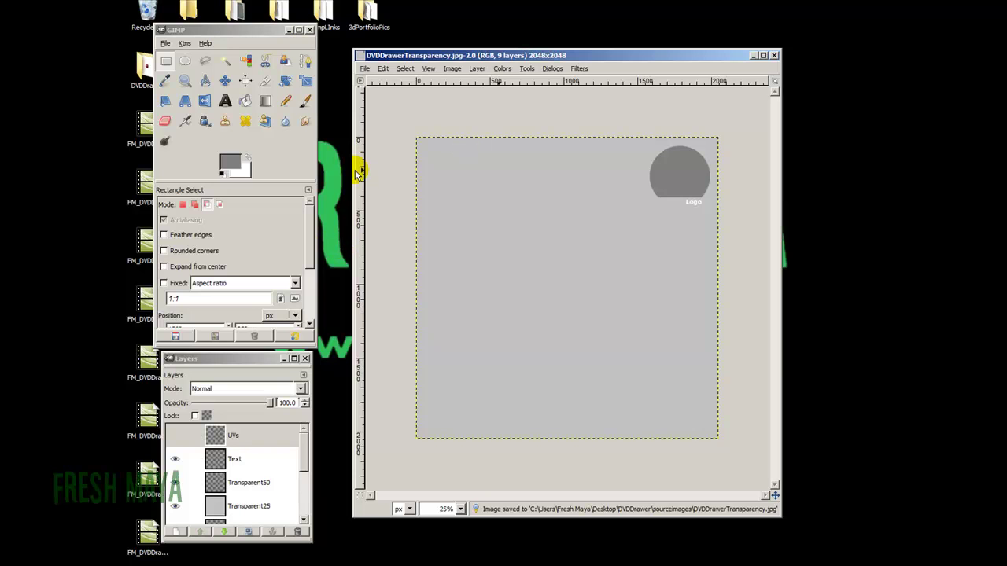
Step: Switch to Maya, select the drawer's Door mesh and show its attributes in the Attribute Editor
key(super+d)
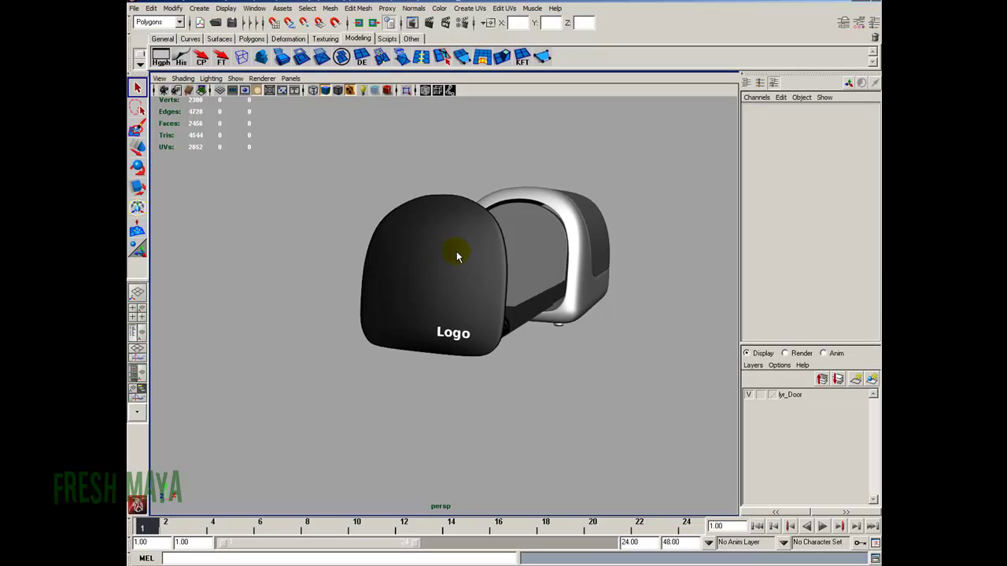
click(456, 260)
click(845, 22)
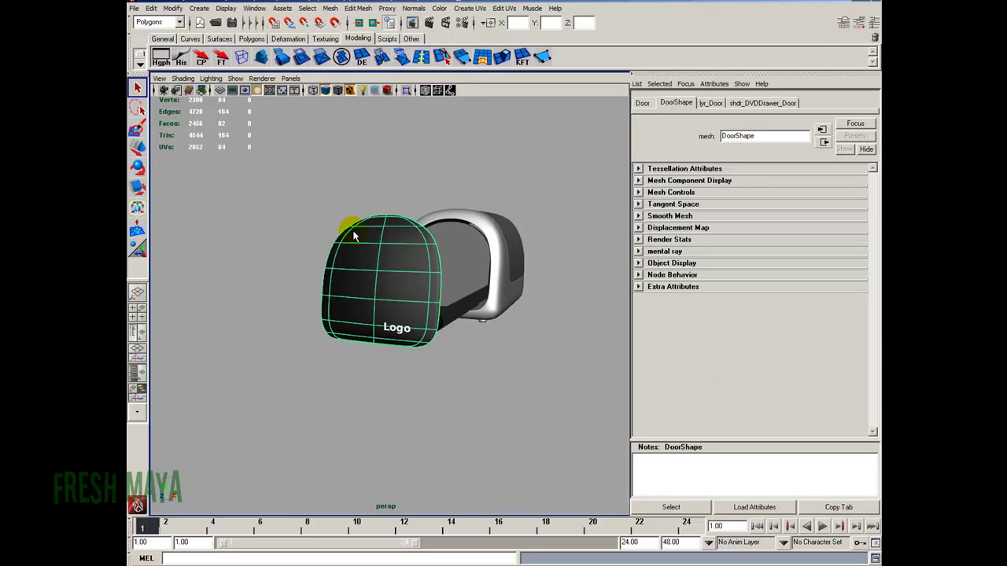
scroll(320, 252, up, 4)
alt+drag(319, 255, 335, 243)
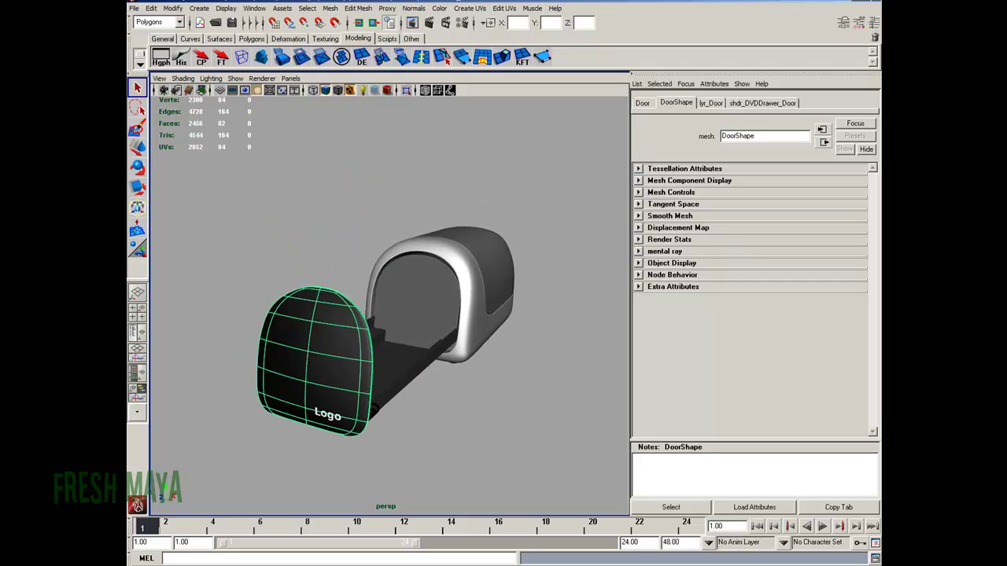
Step: Open the Hypershade and place its window beside the Attribute Editor so both stay accessible
click(254, 7)
mouse_move(275, 35)
click(381, 61)
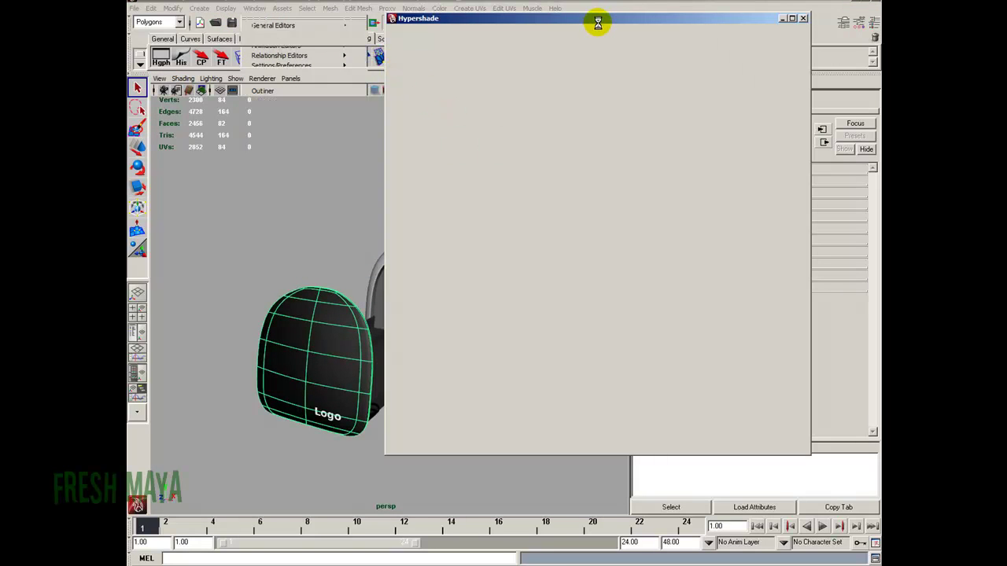
drag(612, 24, 425, 30)
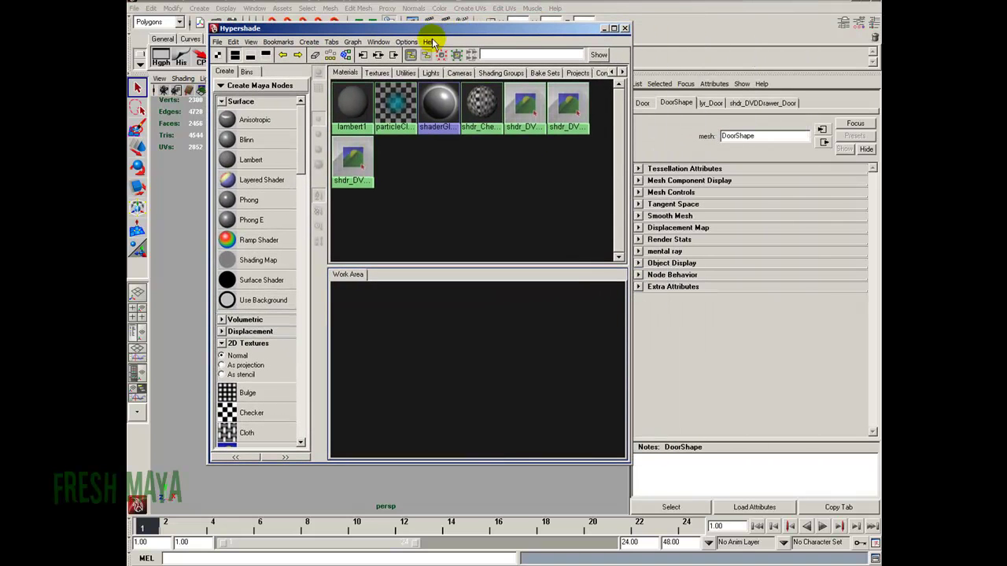
Step: Graph the input connections of the shdr_DVDDrawer_Door blinn material and select its file2 texture node
click(567, 118)
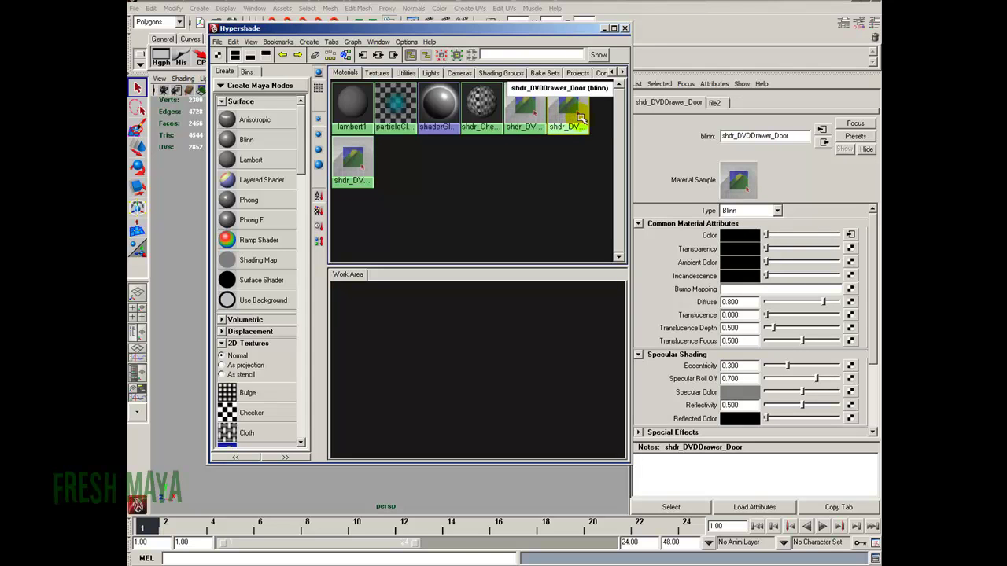
click(363, 55)
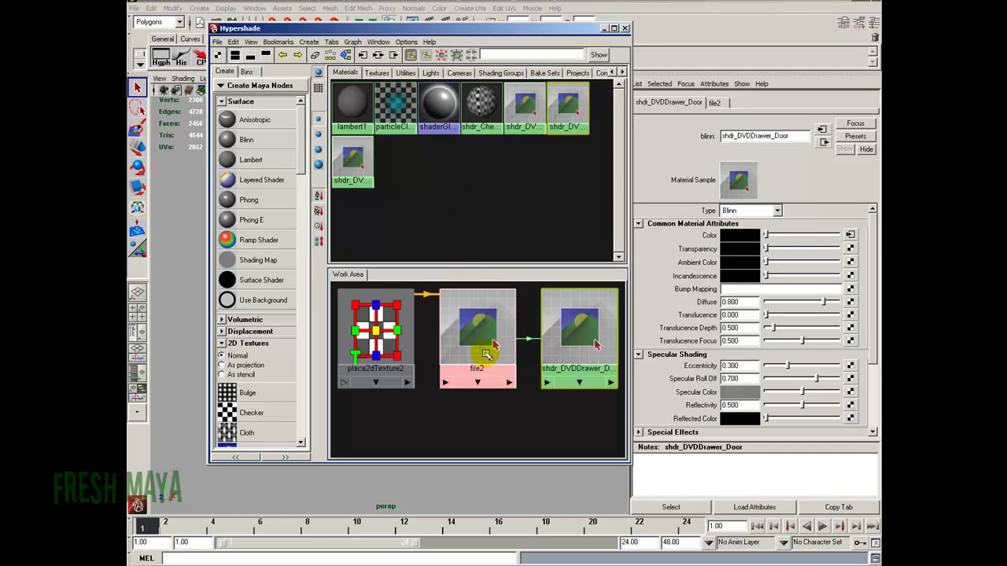
scroll(483, 353, down, 4)
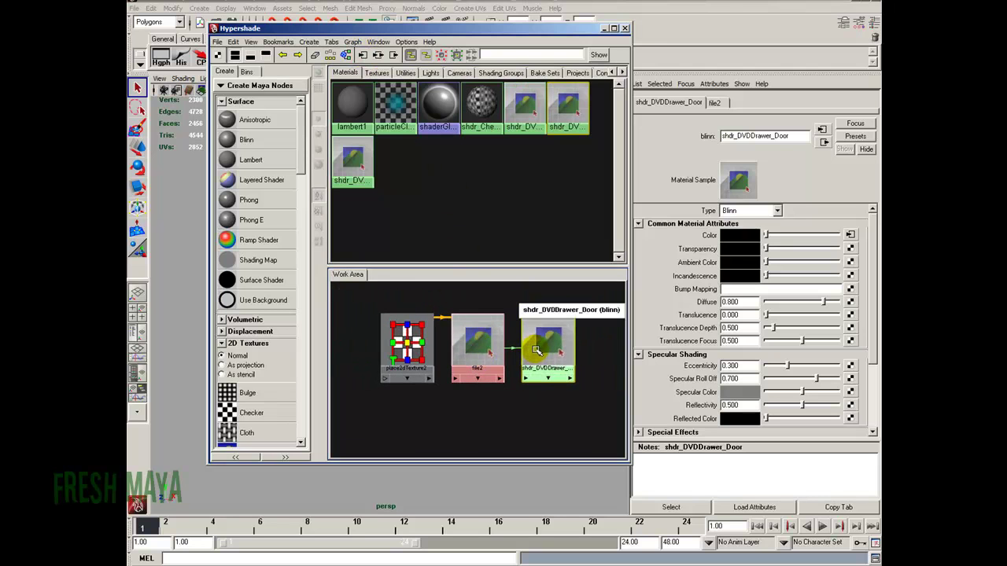
click(480, 352)
Step: Create a new 2D File texture node and arrange it with its place2dTexture node below the file2 network
scroll(479, 351, down, 2)
drag(303, 145, 299, 187)
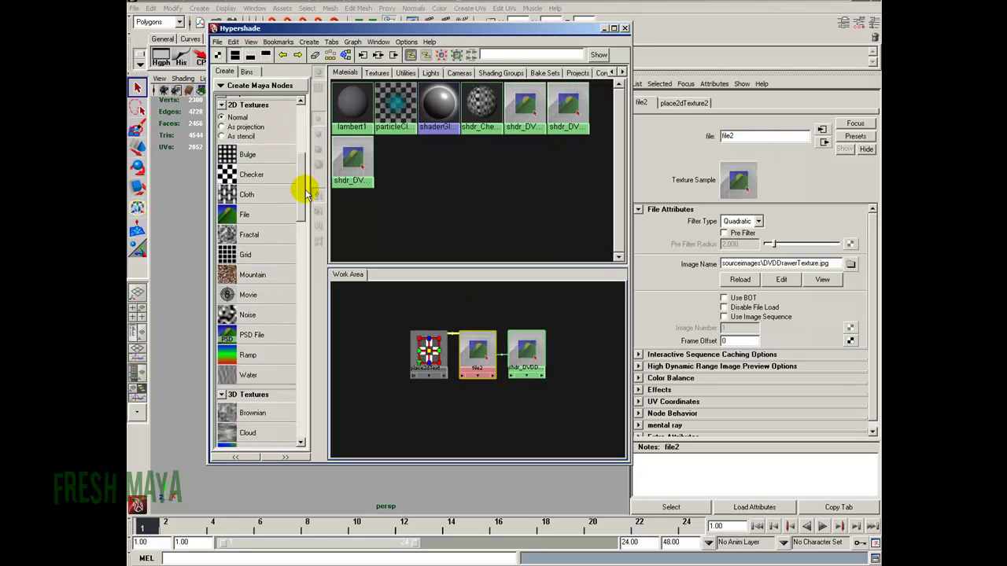
click(265, 219)
drag(359, 312, 479, 411)
scroll(427, 398, down, 2)
drag(360, 326, 450, 403)
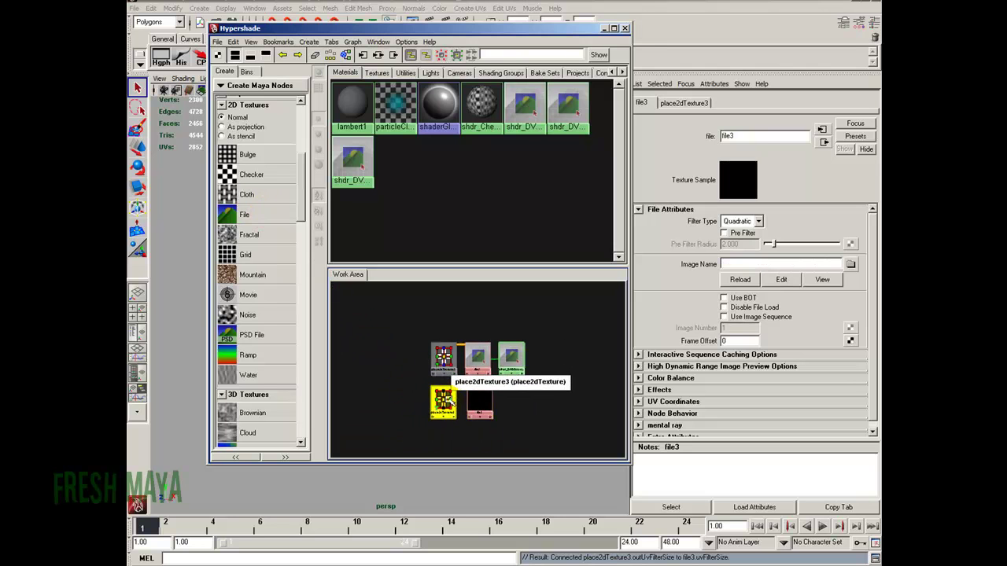
scroll(464, 405, up, 2)
Step: Load DVDDrawerTransparency.jpg from sourceimages as the image of the new file3 texture node
click(484, 409)
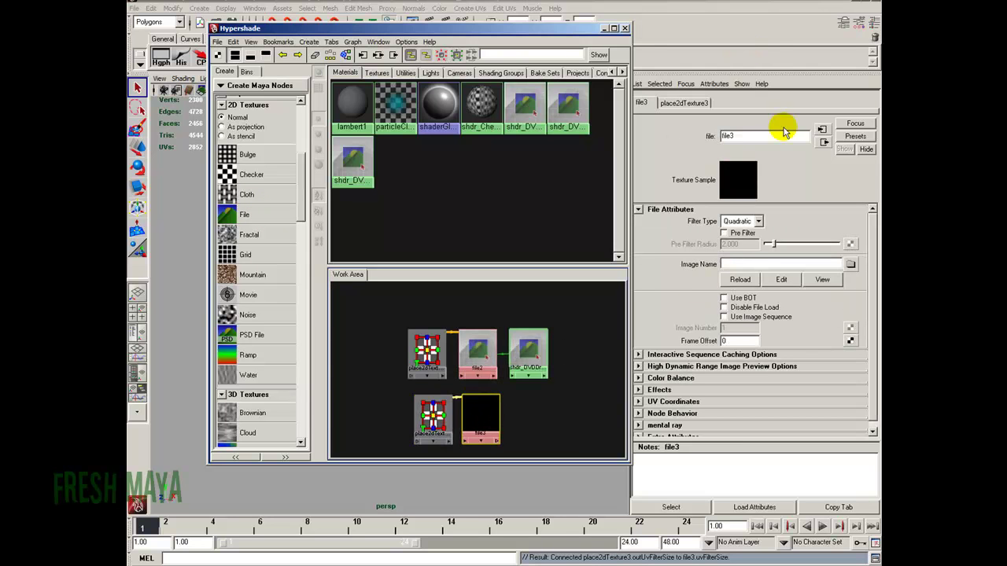
click(731, 264)
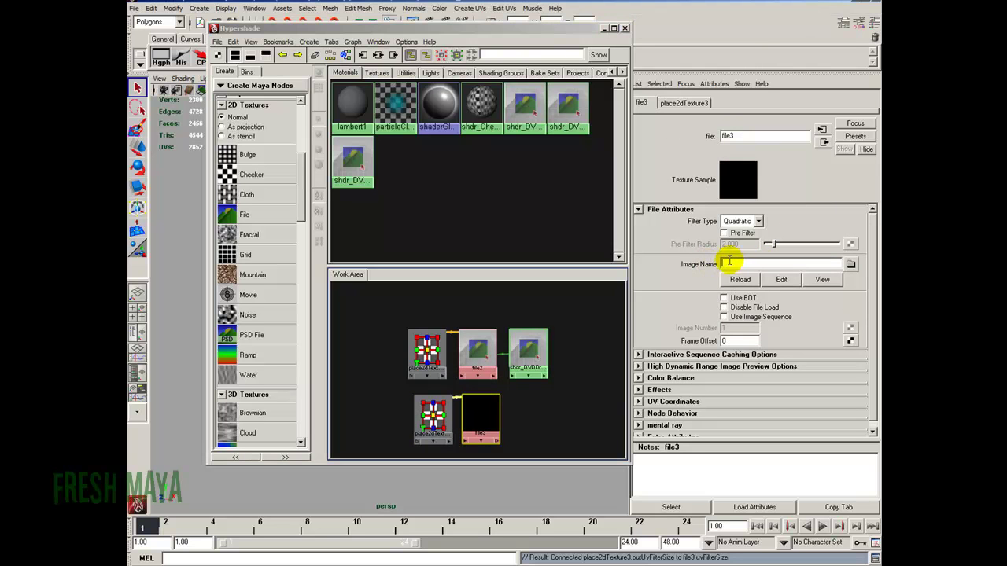
click(851, 265)
click(533, 242)
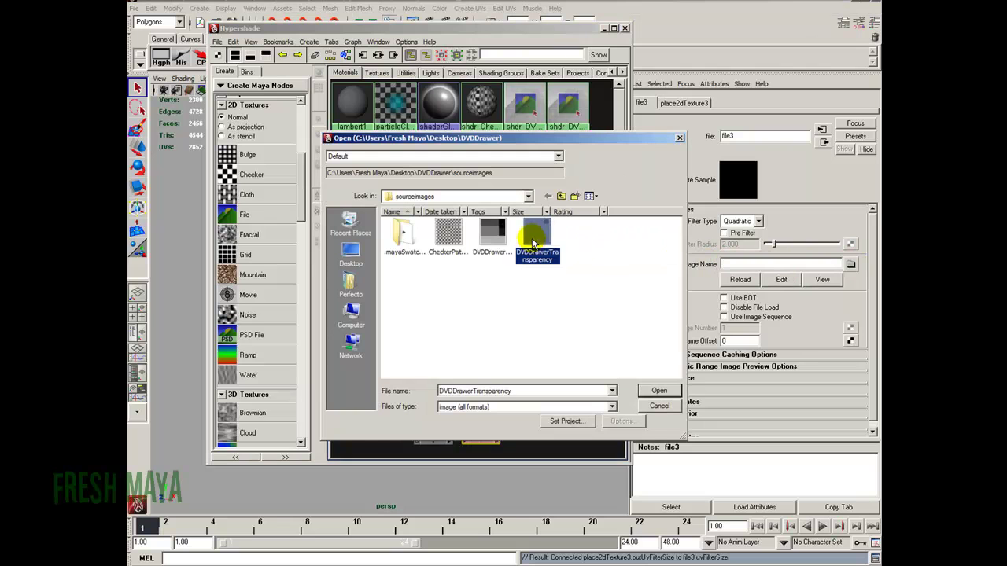
click(660, 391)
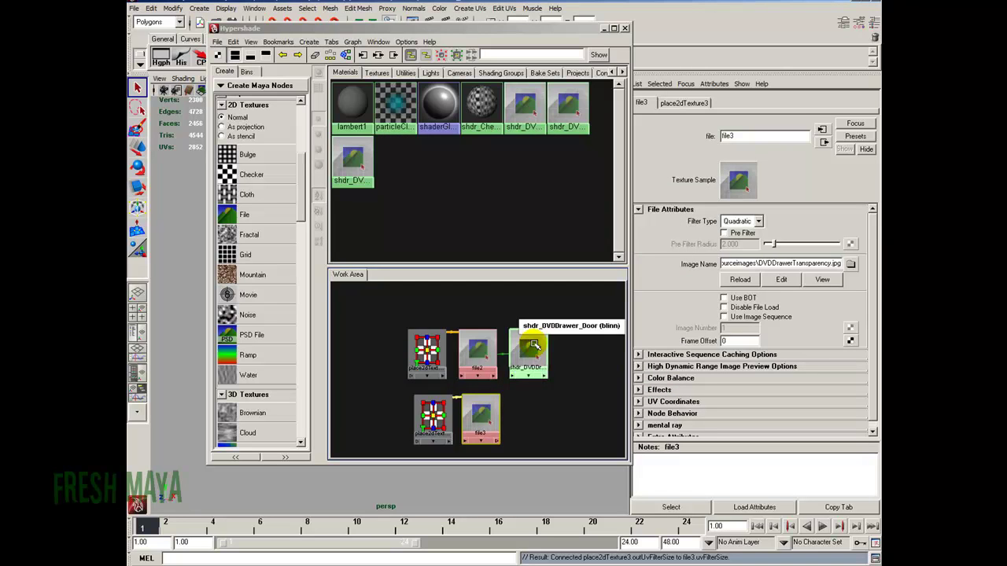
Step: Connect the file3 texture to the transparency of the shdr_DVDDrawer_Door blinn and minimize the Hypershade
middle_drag(476, 419, 522, 360)
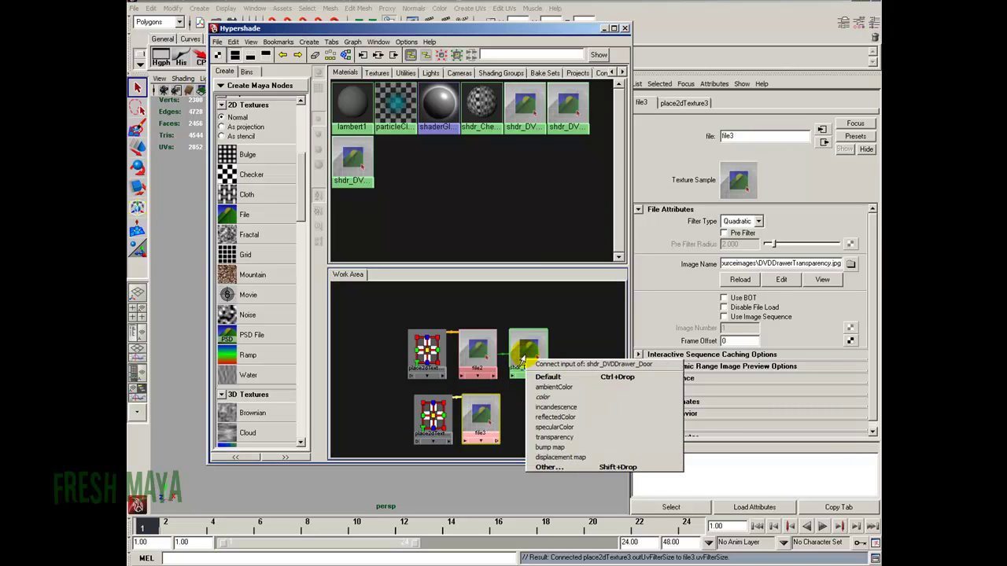
click(573, 438)
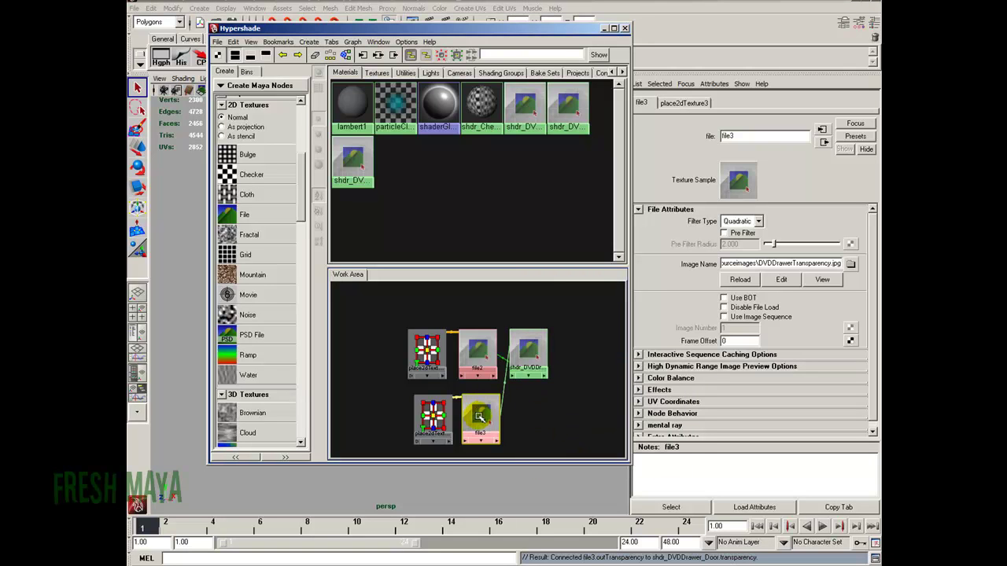
click(603, 29)
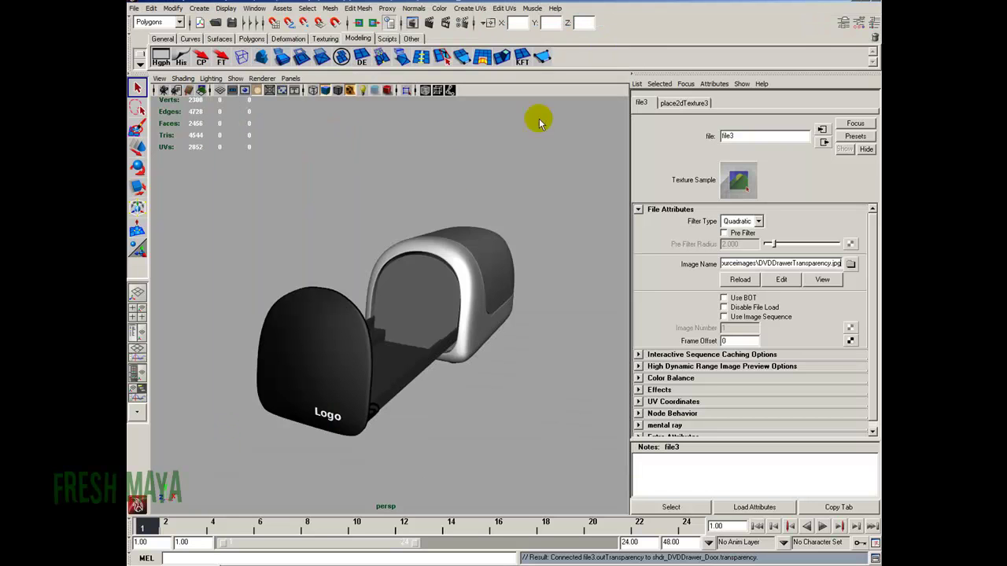
Step: Render the perspective view of the open DVD drawer with Maya Software to check the door's transparency
alt+drag(417, 263, 431, 244)
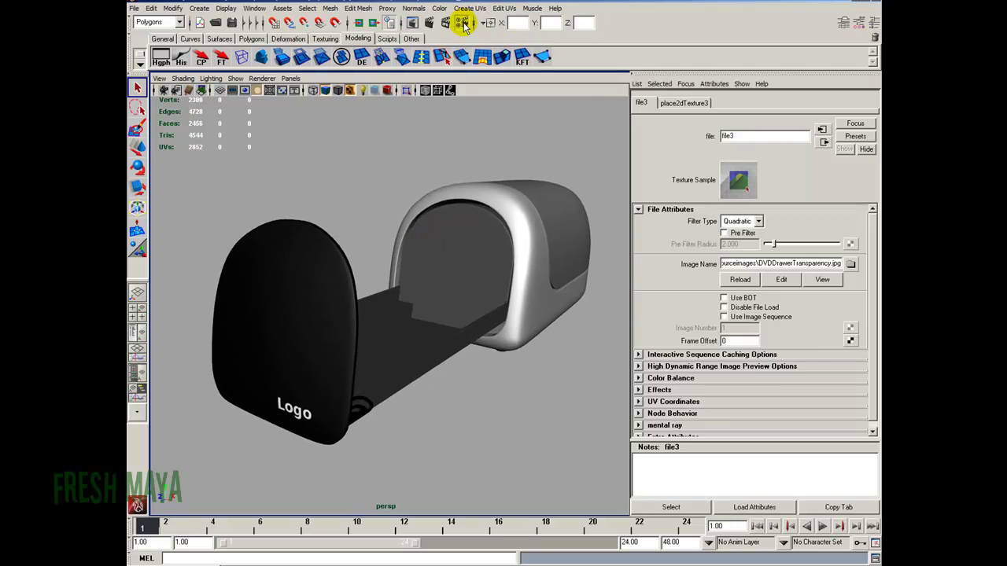
click(463, 25)
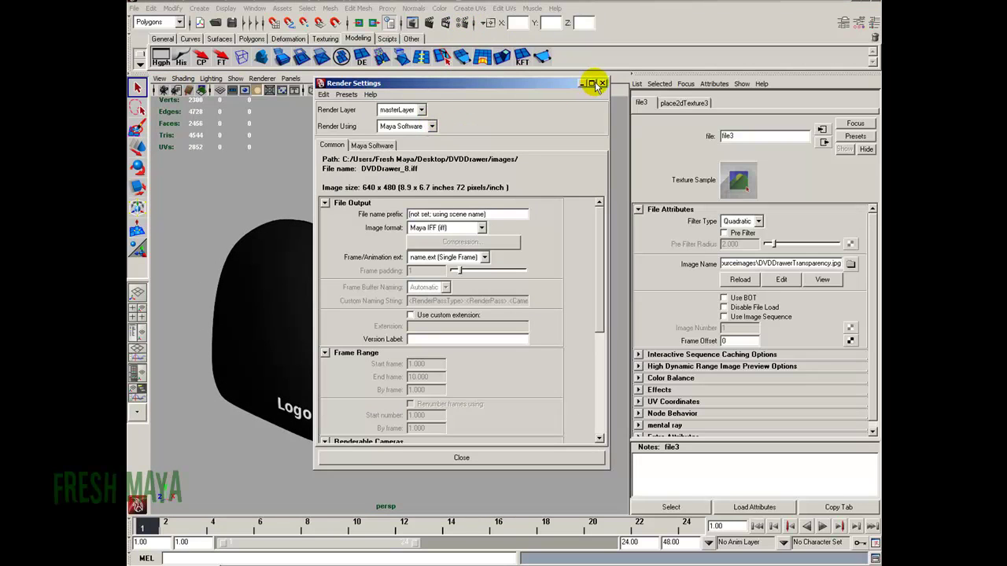
click(601, 84)
click(431, 22)
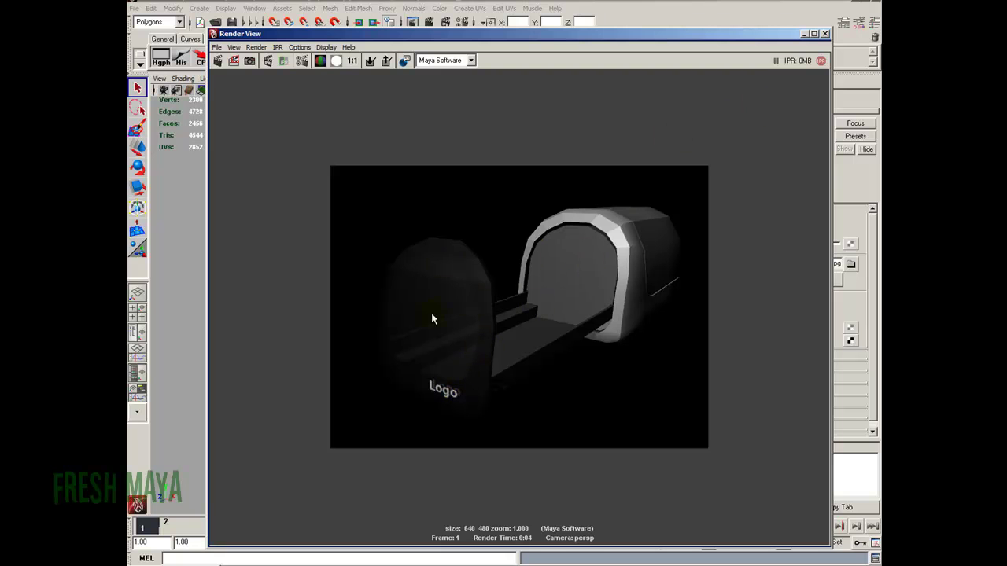
click(825, 33)
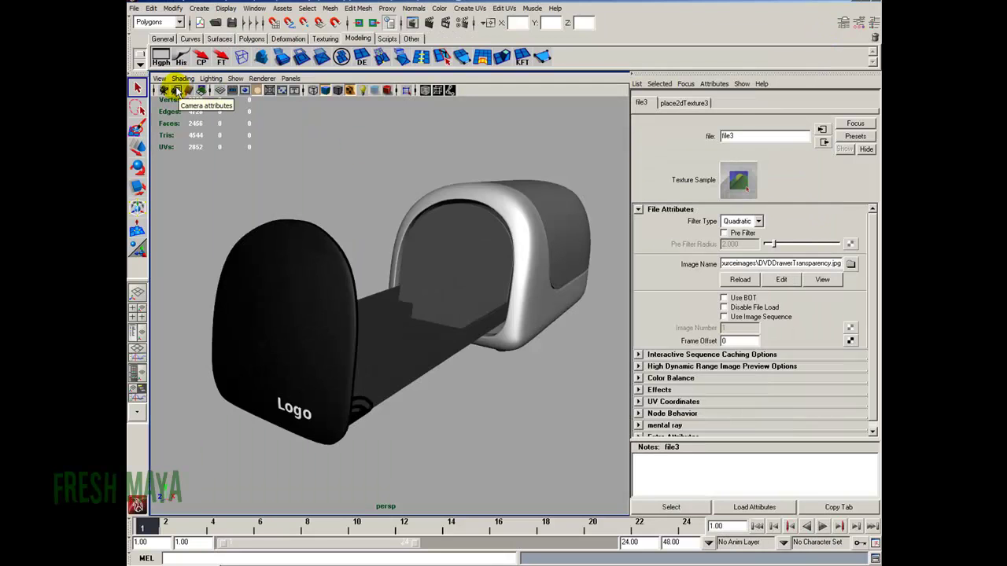
Step: Set the perspective camera's environment background color to light grey and render the view again
click(159, 78)
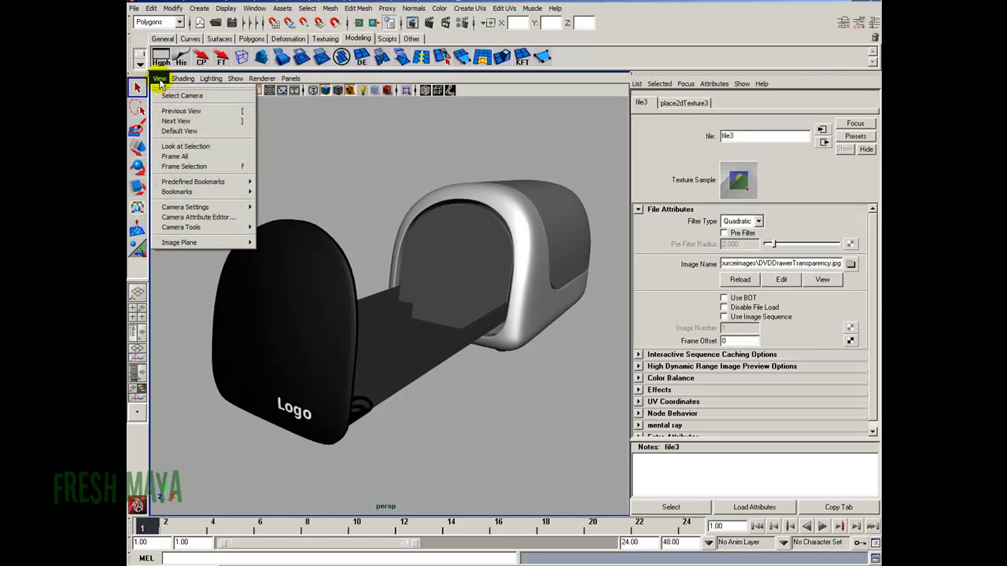
click(198, 217)
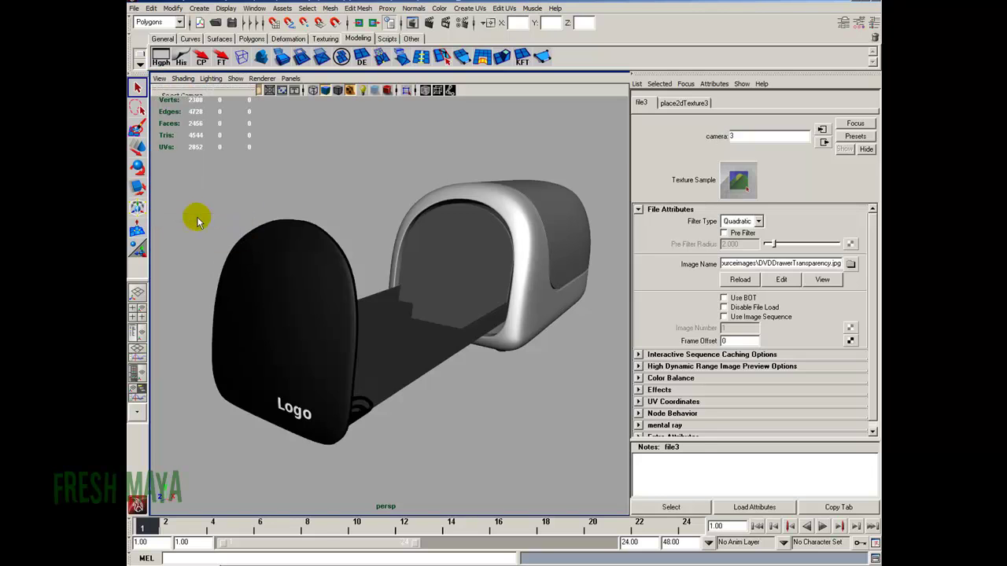
scroll(872, 248, down, 1)
drag(872, 248, 872, 338)
click(638, 349)
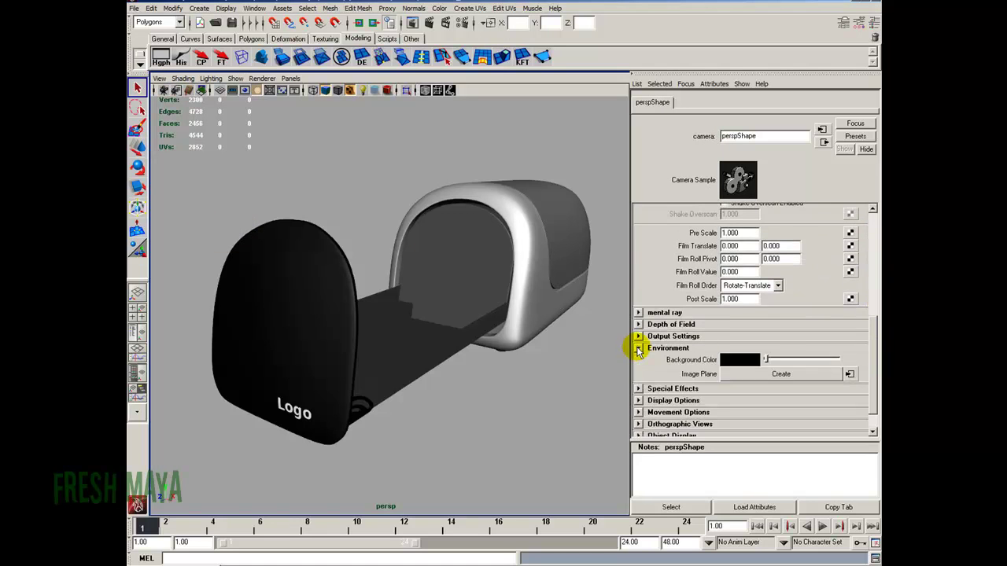
drag(765, 359, 819, 365)
click(430, 22)
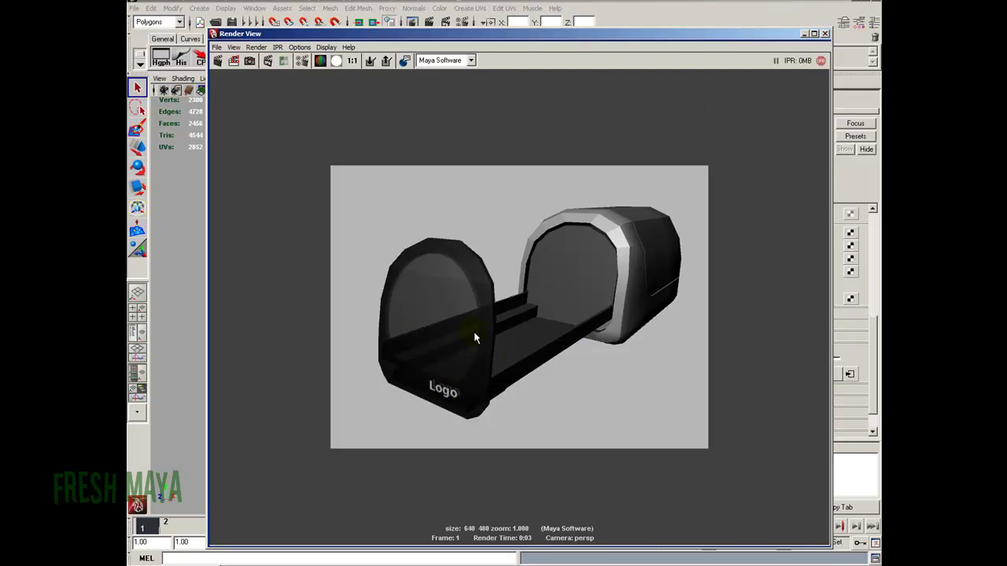
click(826, 32)
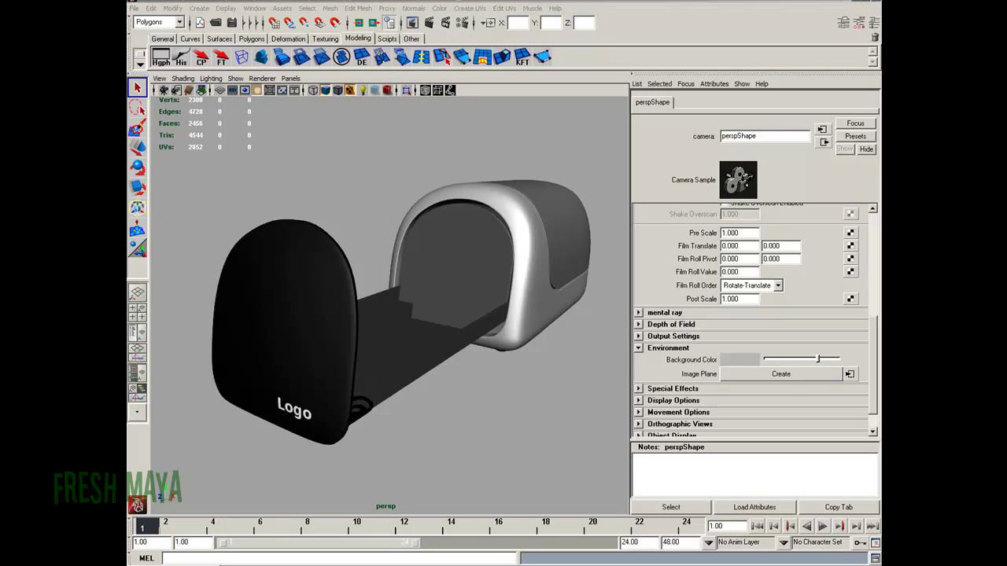
Step: Restore the Hypershade and rename the file2 texture node as TextureFile
click(480, 420)
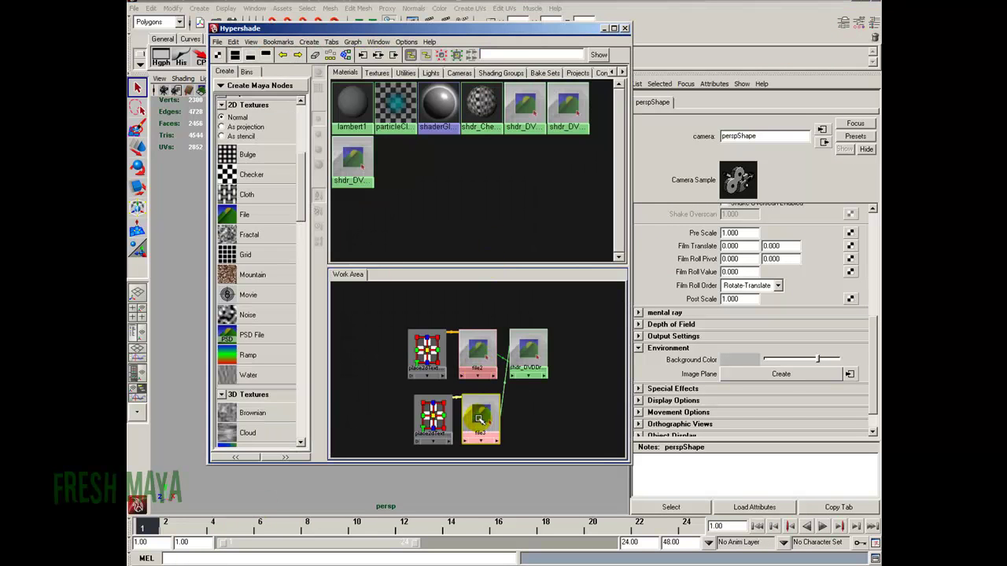
click(477, 354)
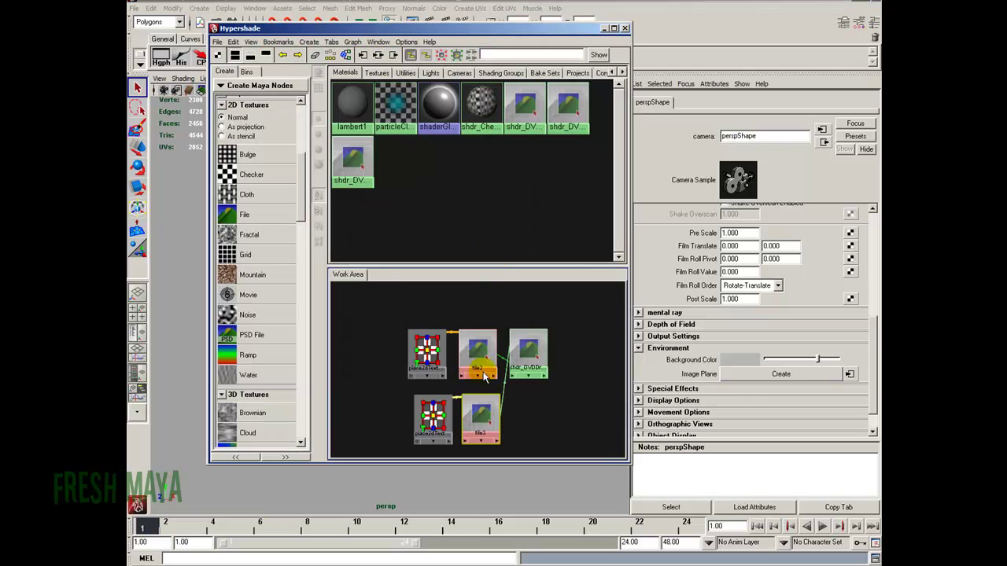
right_drag(482, 354, 464, 447)
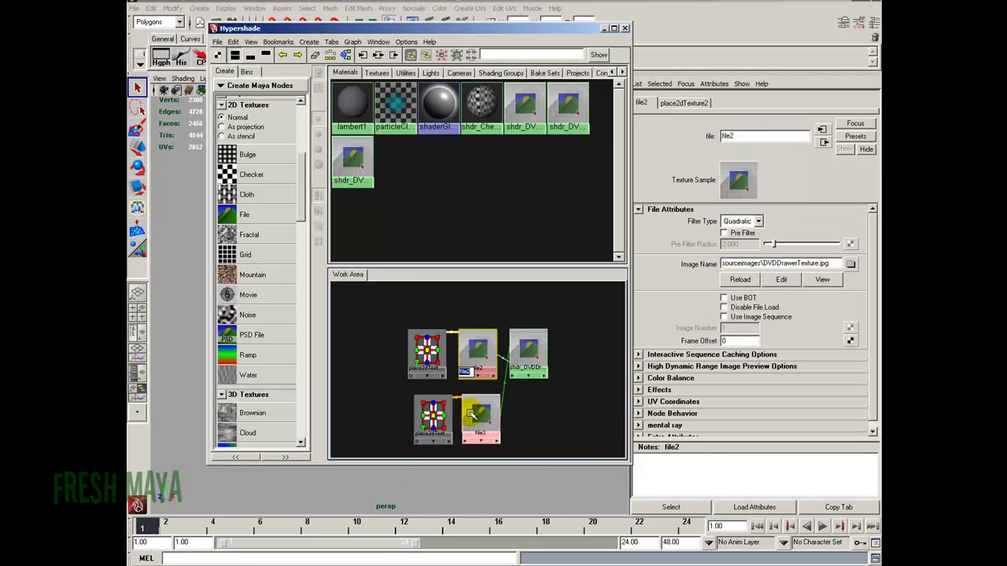
mouse_move(508, 377)
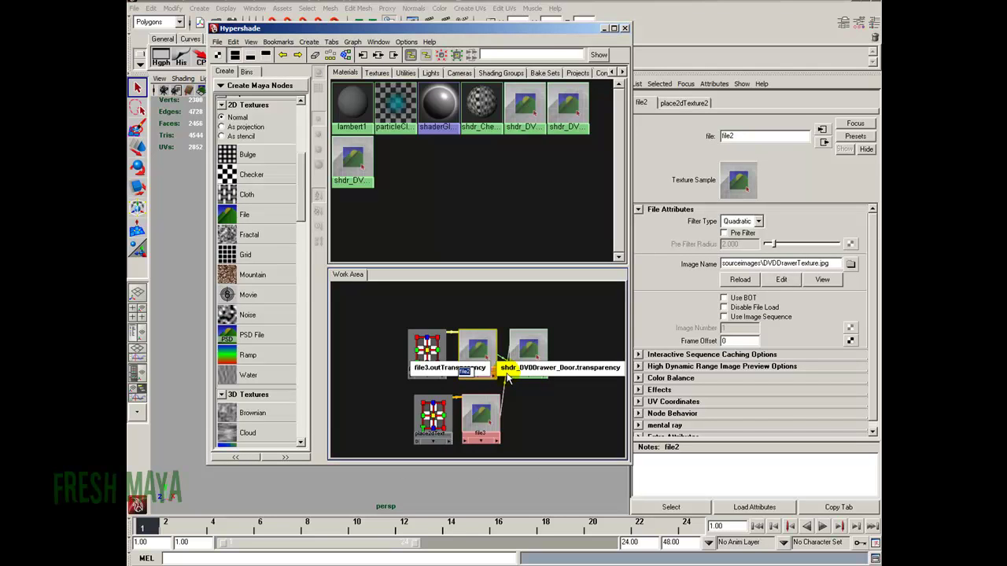
text(TextureFile)
key(Return)
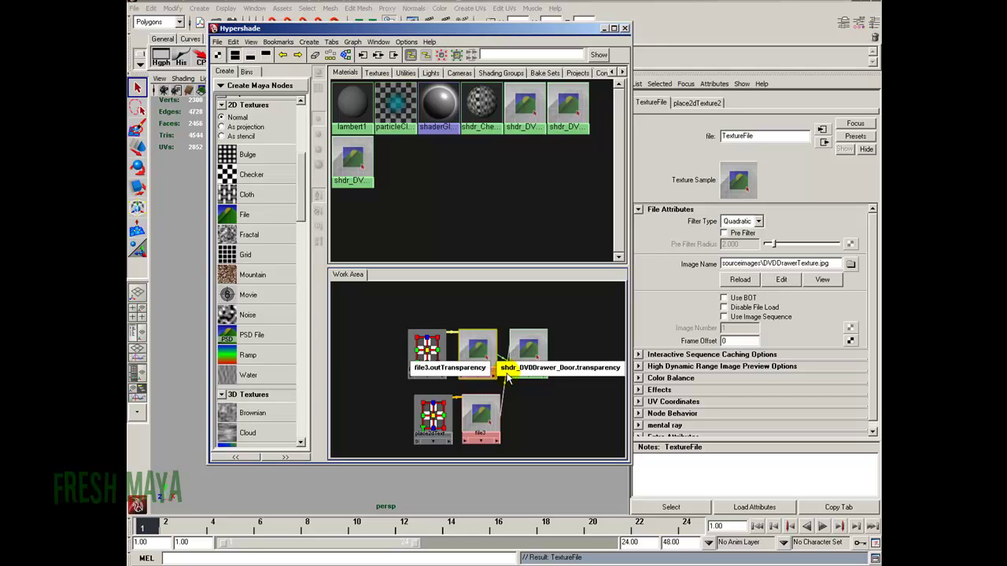
Step: Rename the file3 texture node as TransparencyFile
right_click(482, 422)
click(496, 483)
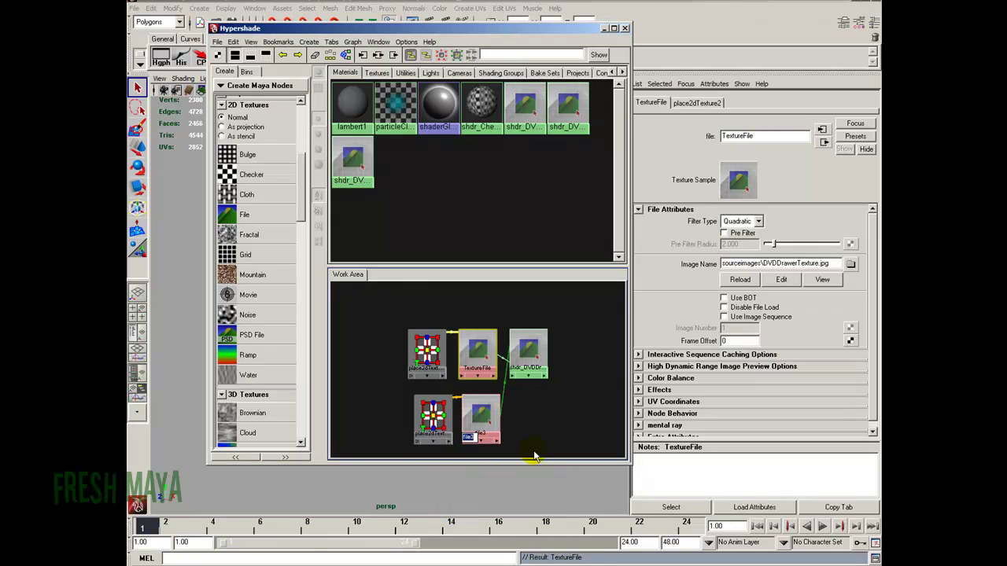
text(Trap)
text(nsparencyFile)
key(Return)
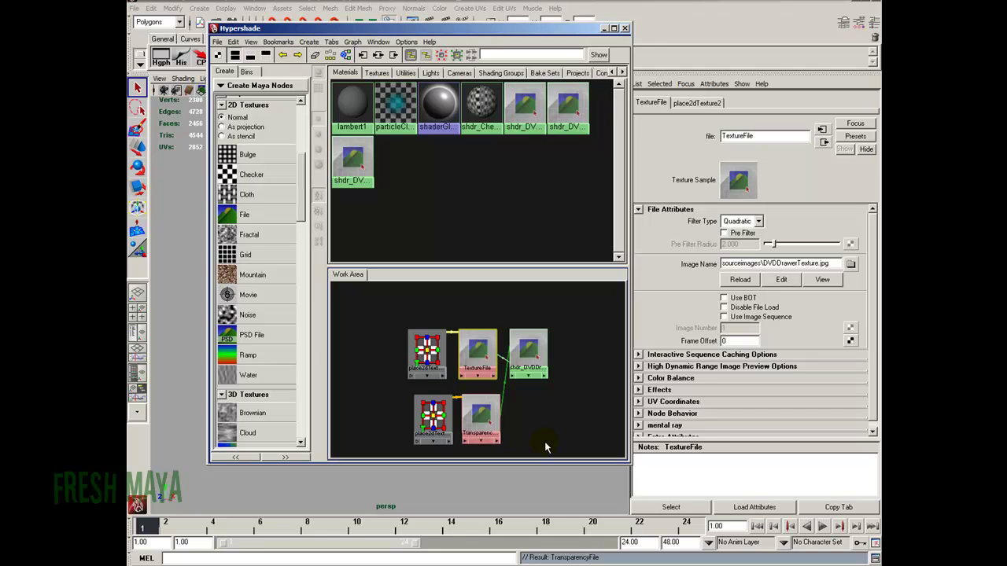
Step: Expand the Color Balance attributes of TransparencyFile and toggle Alpha Is Luminance on and back off
click(484, 412)
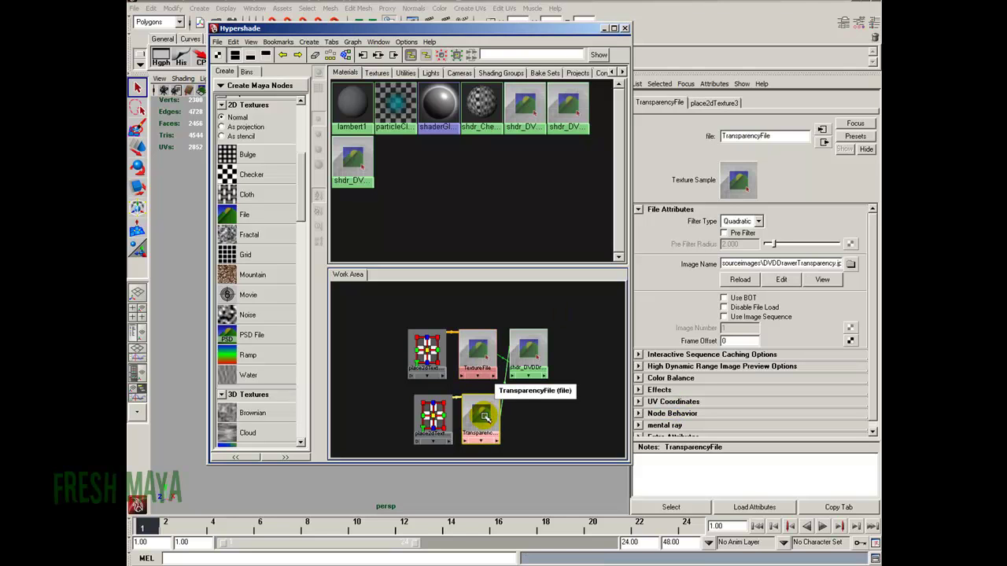
drag(577, 28, 496, 24)
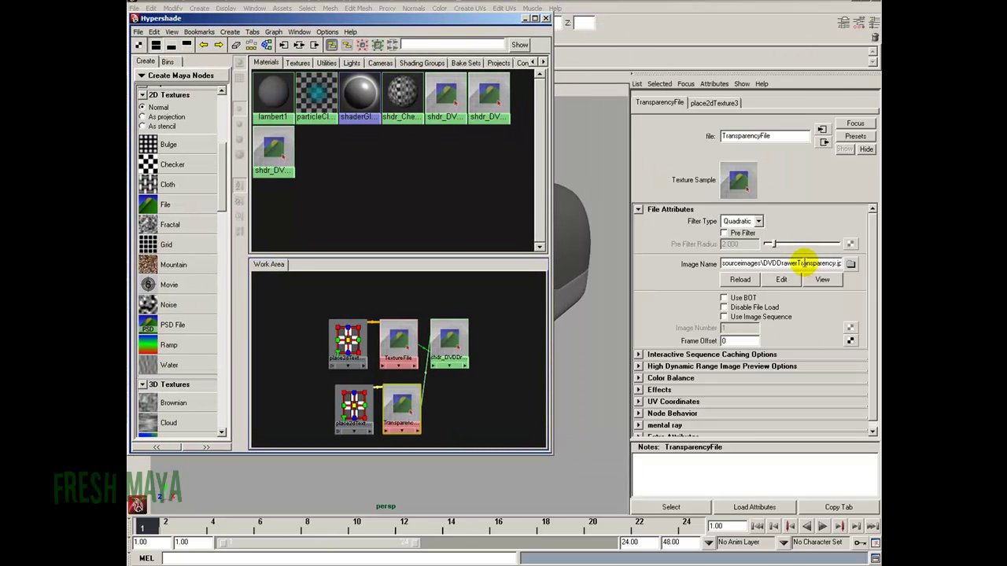
drag(875, 290, 875, 299)
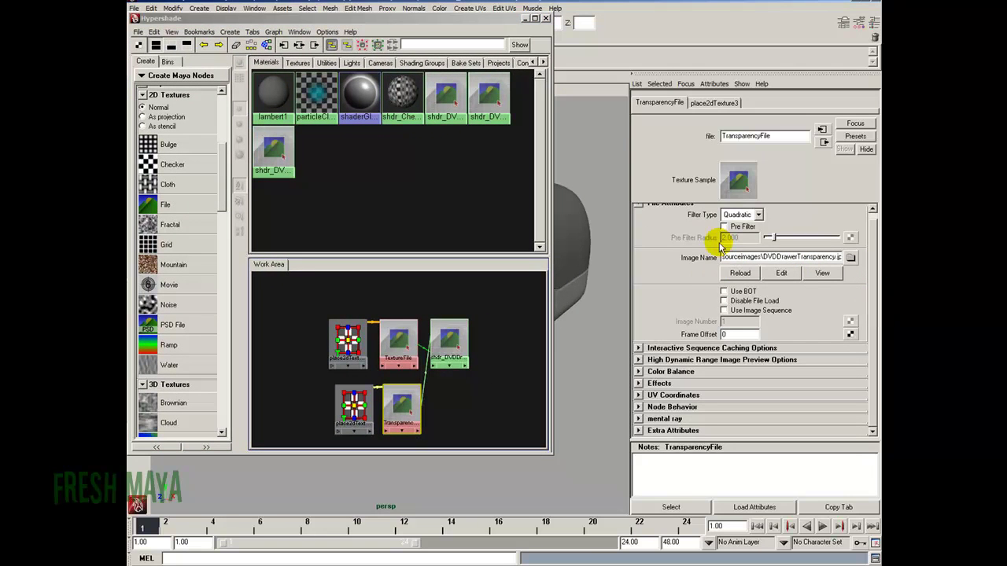
click(713, 102)
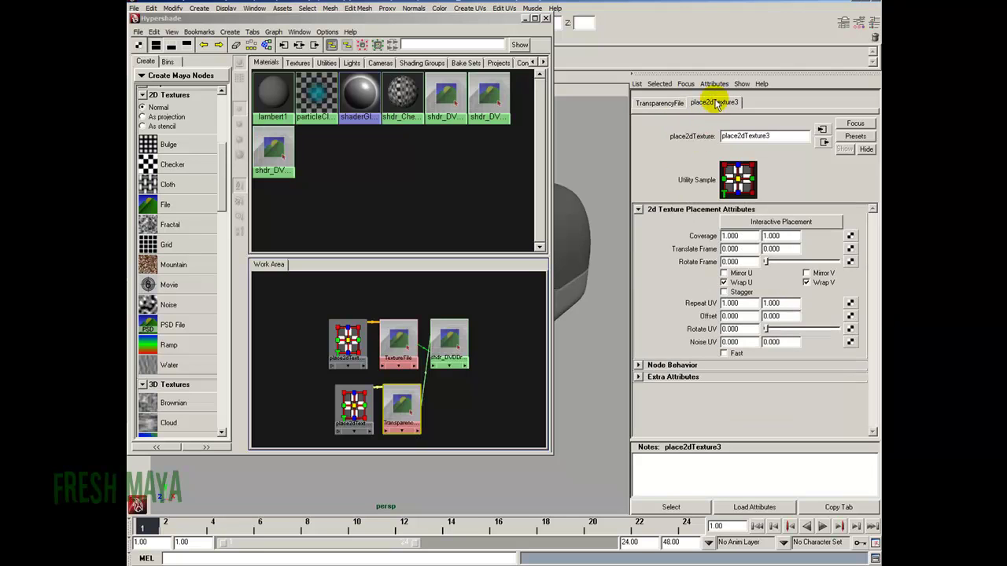
click(671, 103)
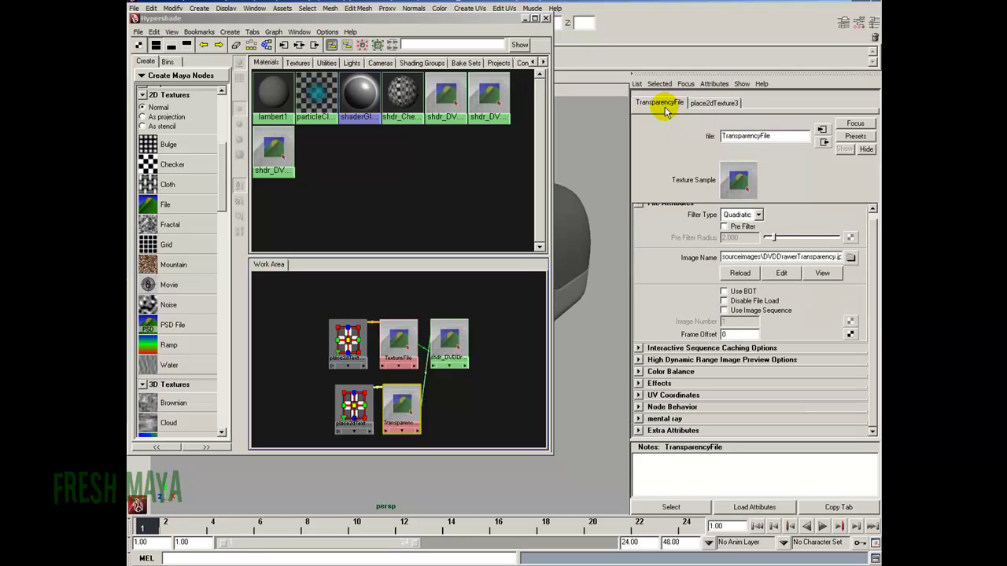
click(639, 373)
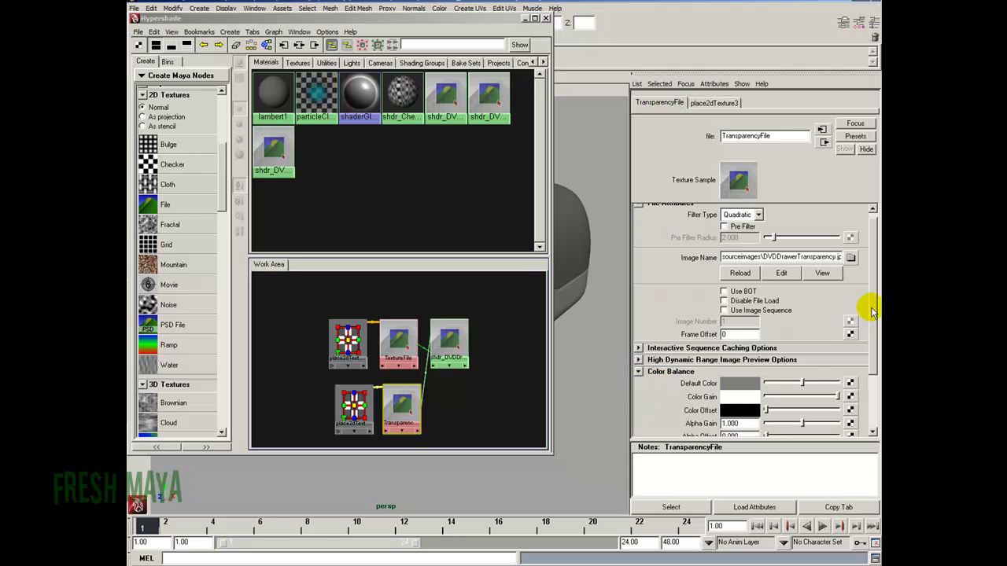
scroll(858, 330, down, 3)
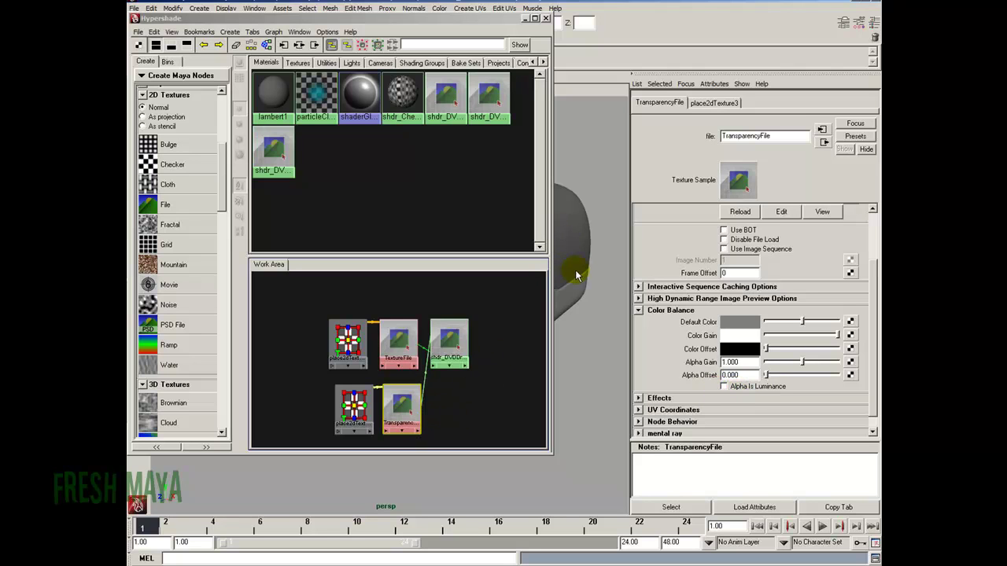
click(724, 387)
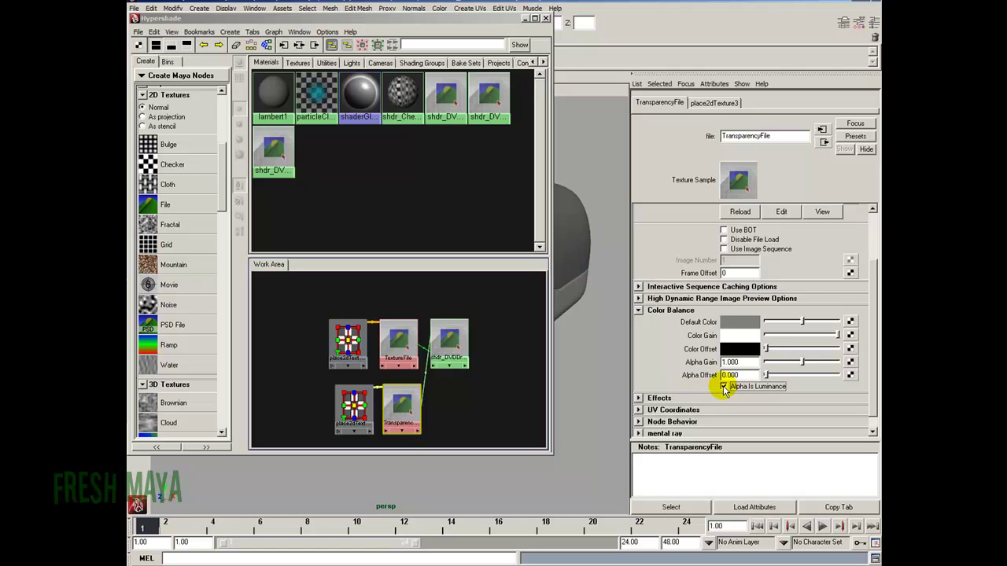
click(724, 387)
Step: Switch to Windows Explorer and examine the DVDDrawerTransparency image in the DVDDrawer project's sourceimages folder
click(524, 18)
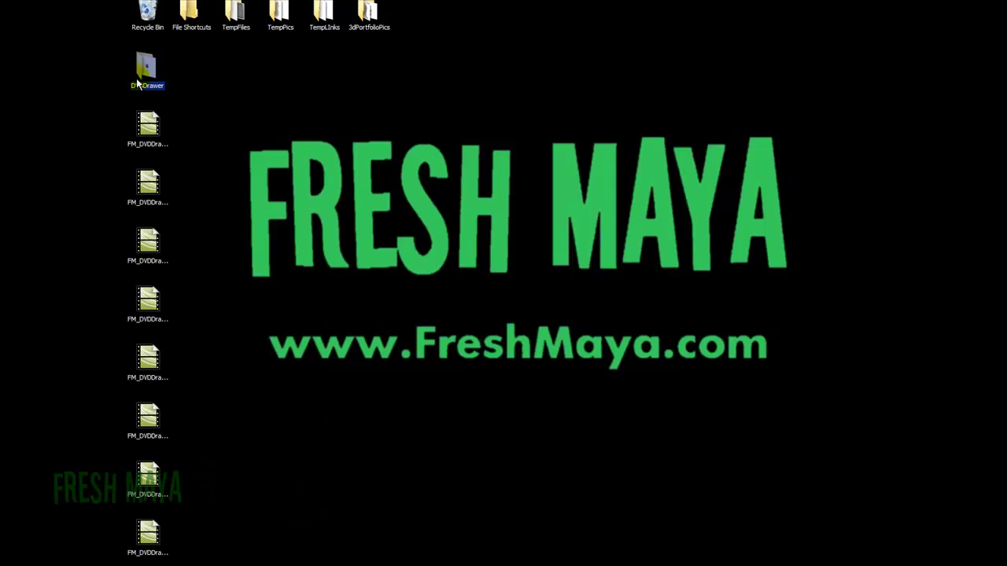
double_click(148, 66)
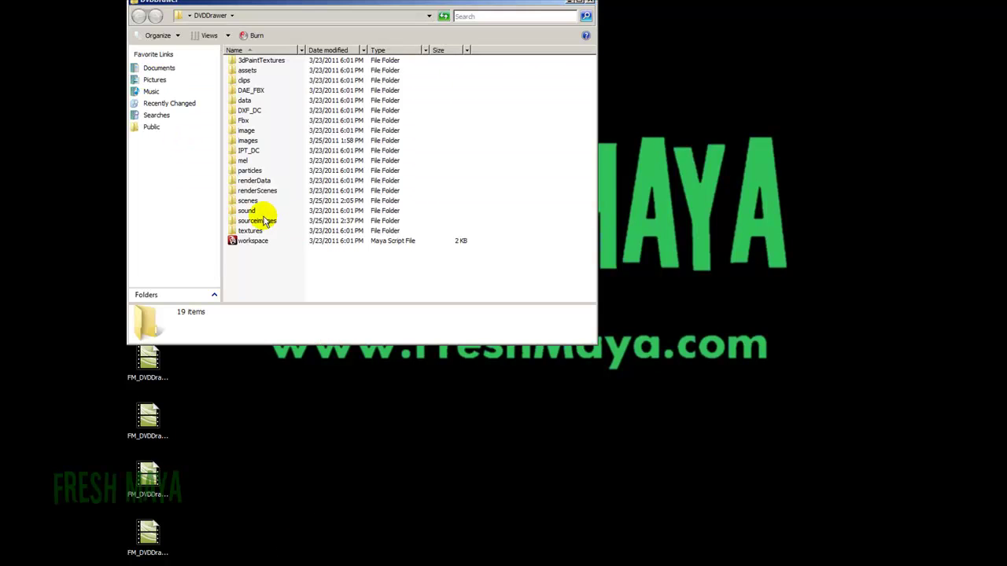
double_click(256, 222)
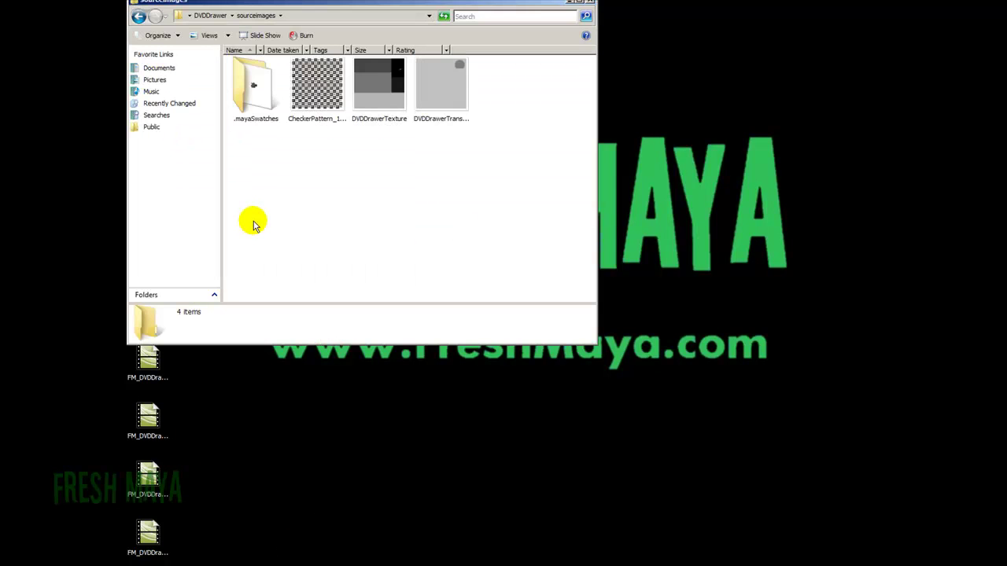
click(440, 100)
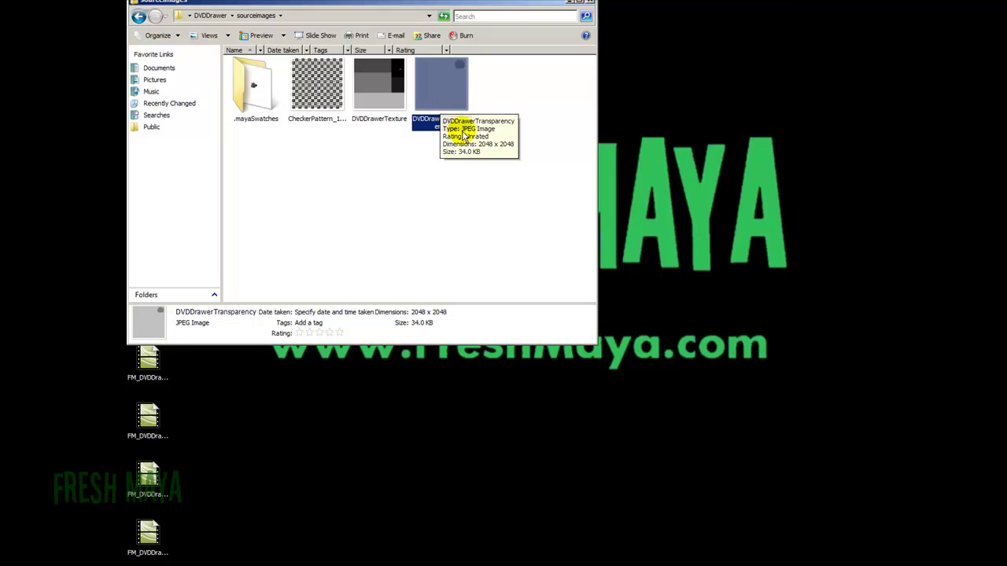
click(506, 89)
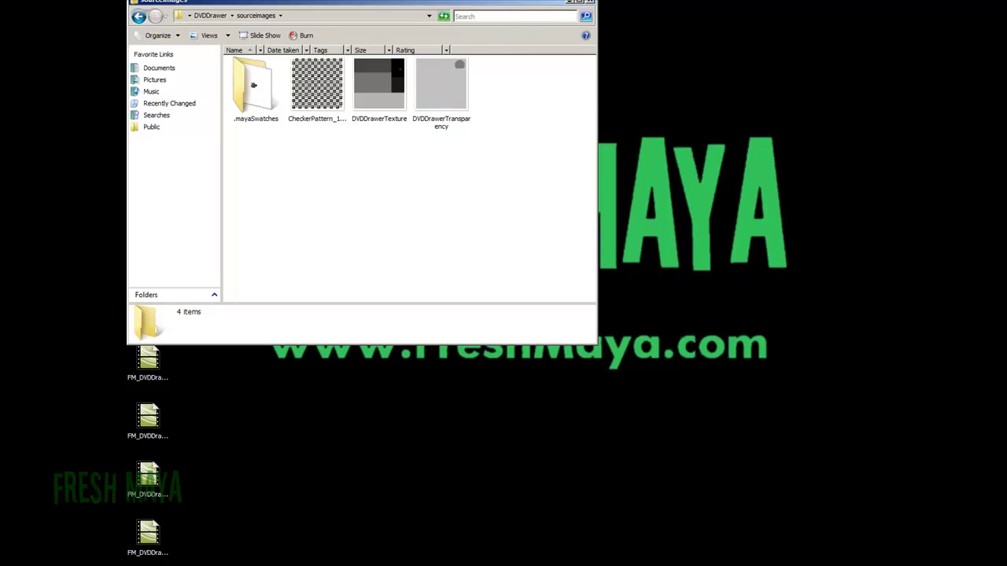
click(590, 1)
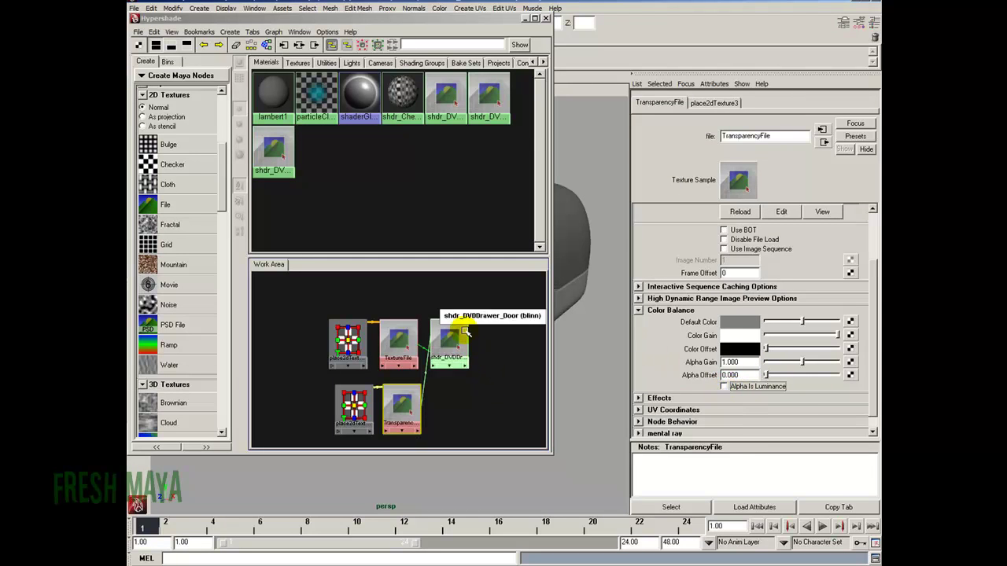
Step: Close the Hypershade and bring the door's Logo area into close view in the perspective viewport
click(544, 19)
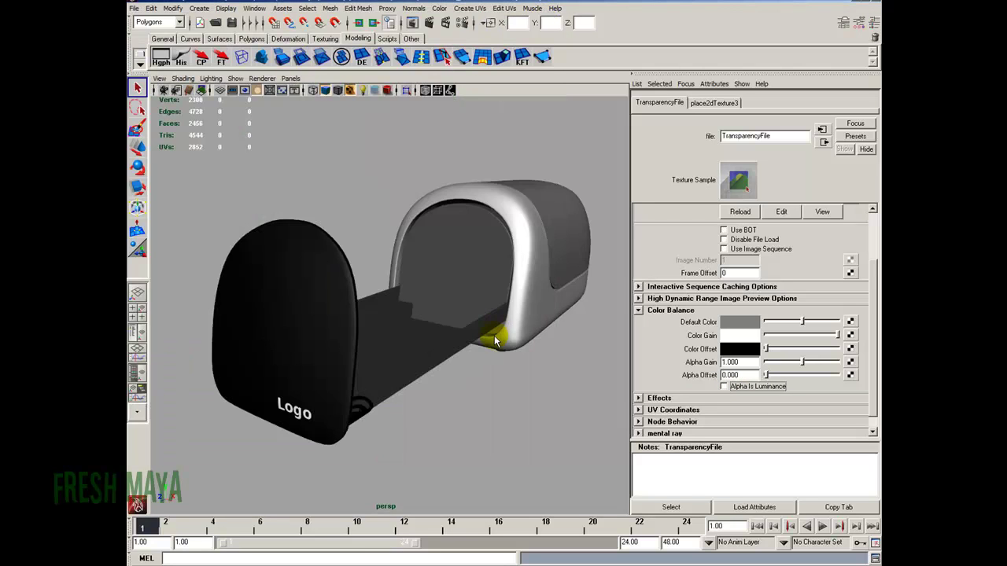
alt+right_drag(370, 339, 445, 297)
alt+drag(445, 297, 402, 327)
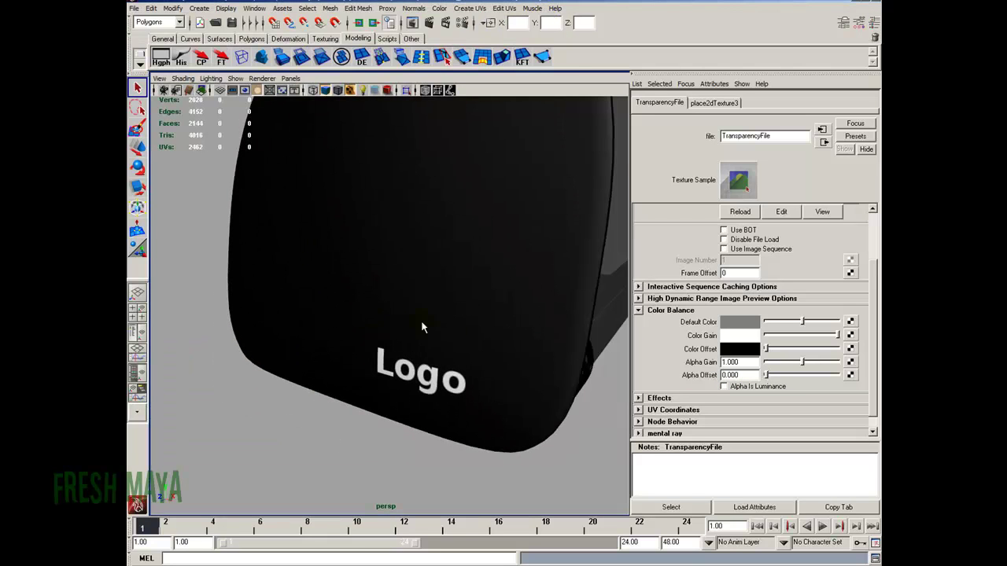
Step: Select the door mesh in the viewport and display its UVs in the UV Texture Editor
alt+drag(568, 333, 409, 273)
click(385, 280)
alt+drag(522, 275, 453, 278)
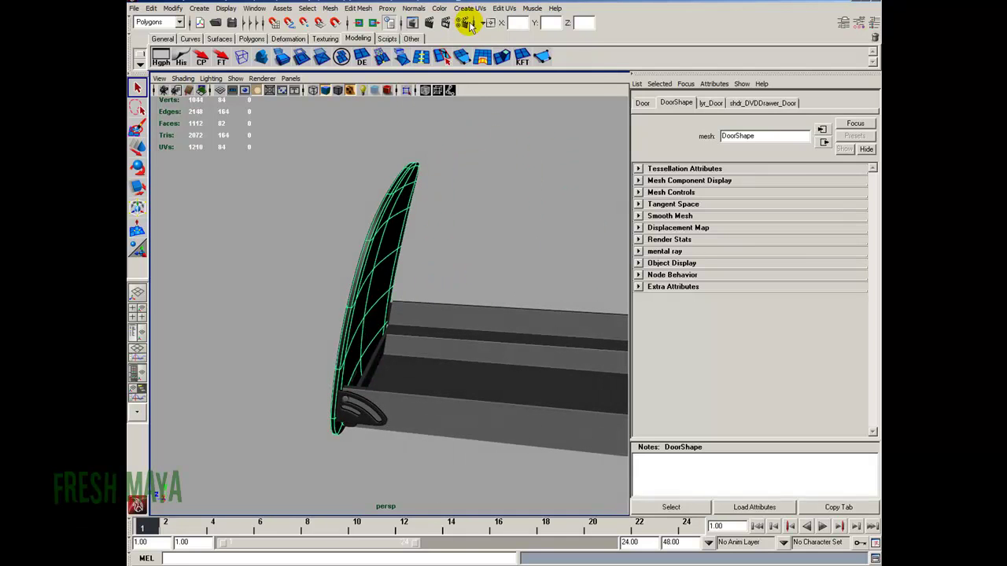
click(504, 7)
click(526, 233)
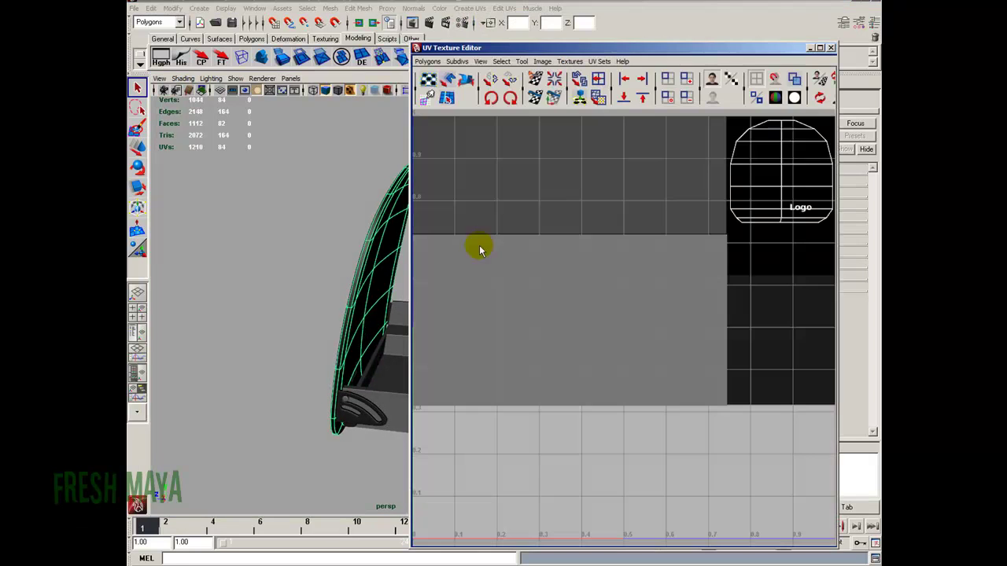
Step: Examine the door's front and back in the viewport against its UV layout over the texture's Logo area
alt+drag(367, 225, 308, 233)
alt+middle_drag(595, 263, 586, 325)
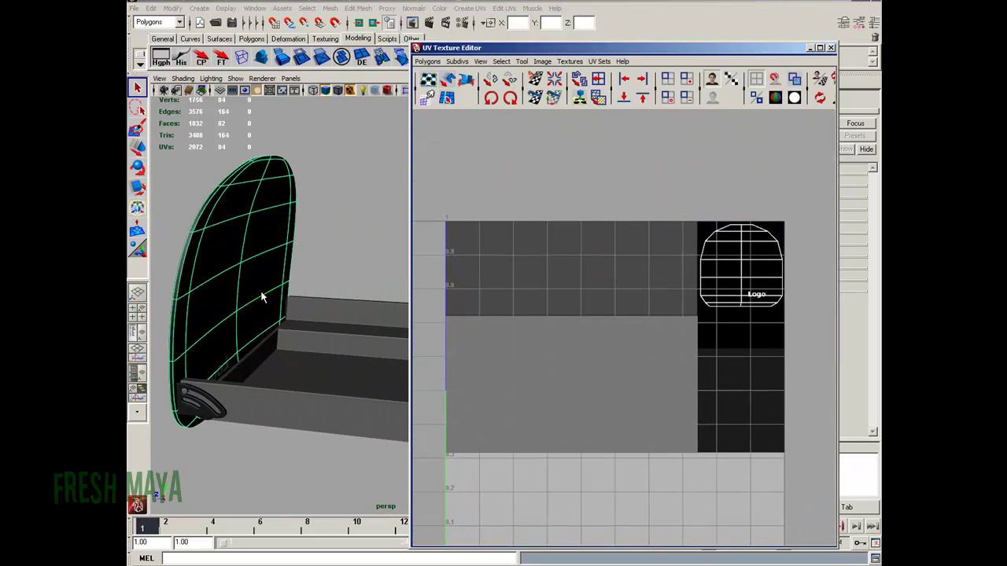
alt+drag(279, 295, 335, 291)
alt+middle_drag(336, 291, 264, 301)
alt+drag(304, 306, 376, 292)
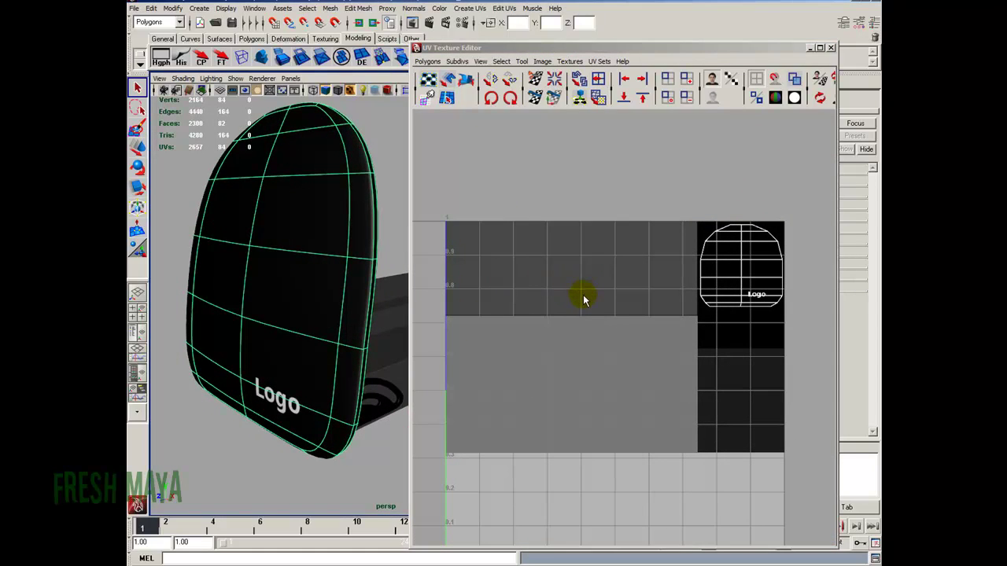
alt+drag(352, 294, 302, 288)
scroll(703, 272, up, 2)
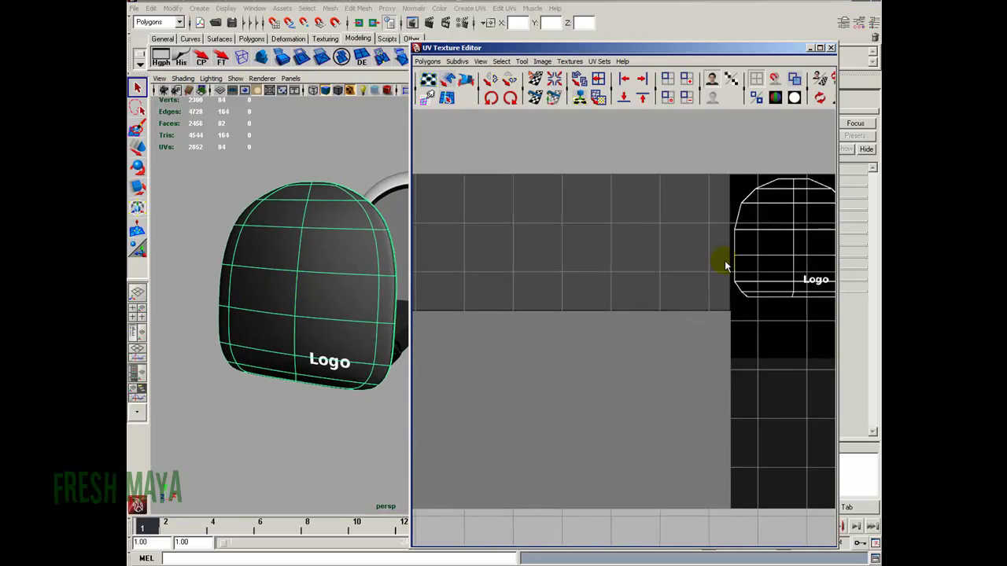
alt+middle_drag(703, 272, 585, 306)
scroll(585, 306, up, 2)
alt+middle_drag(654, 300, 597, 291)
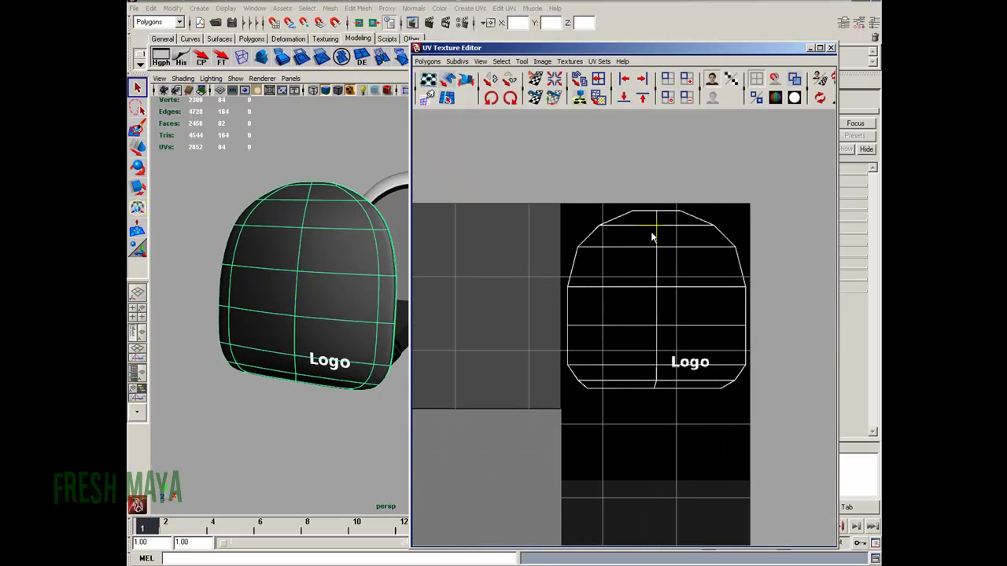
Step: Select the edge loop around the door's outer rim and cut its UV edges
right_click(699, 215)
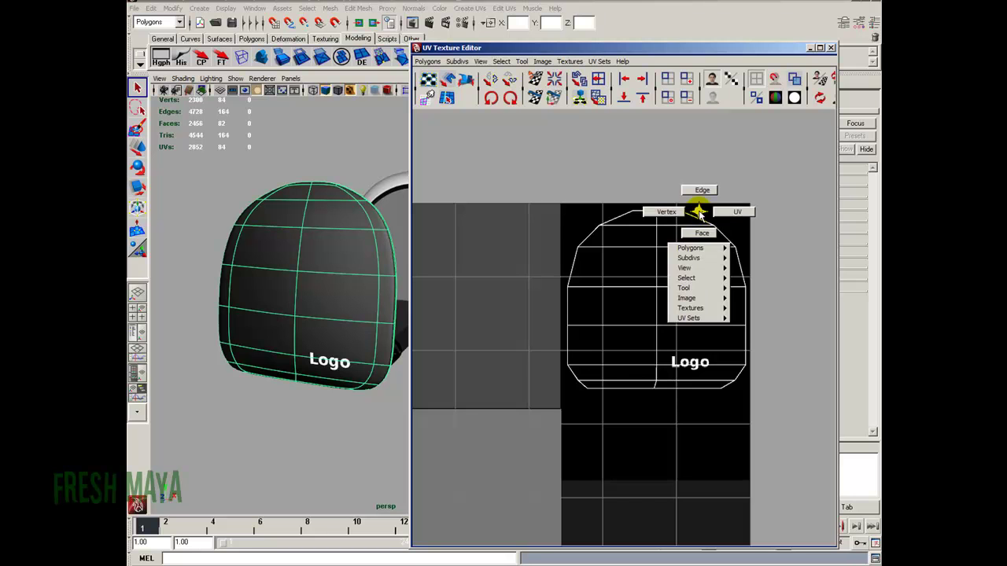
alt+drag(294, 292, 307, 232)
right_drag(354, 217, 355, 189)
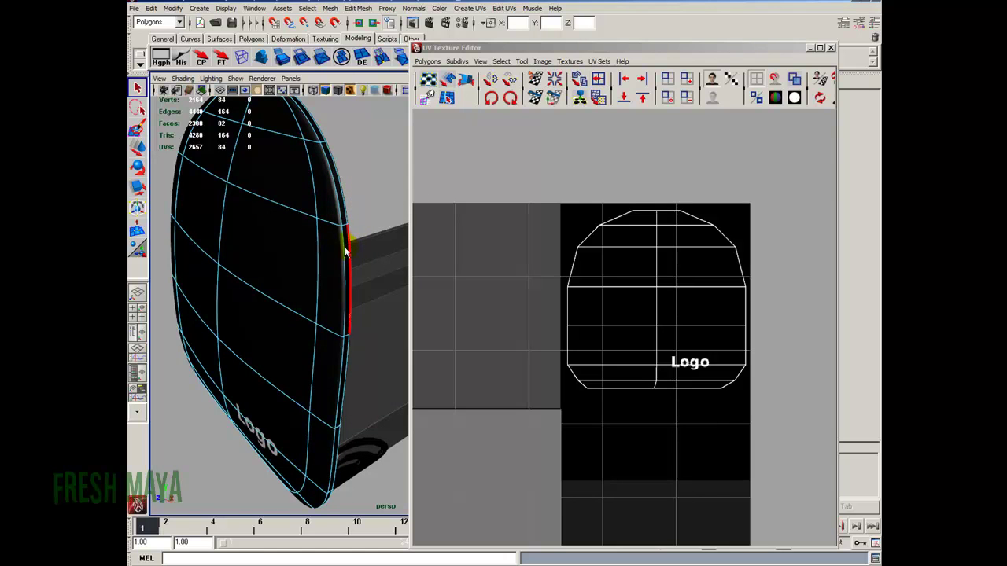
double_click(350, 251)
alt+drag(394, 247, 330, 231)
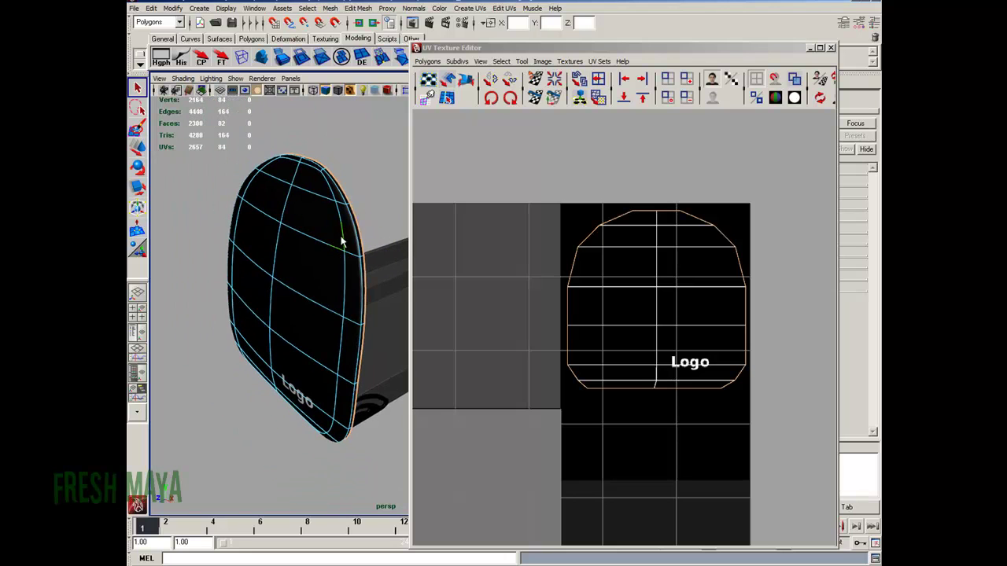
click(427, 61)
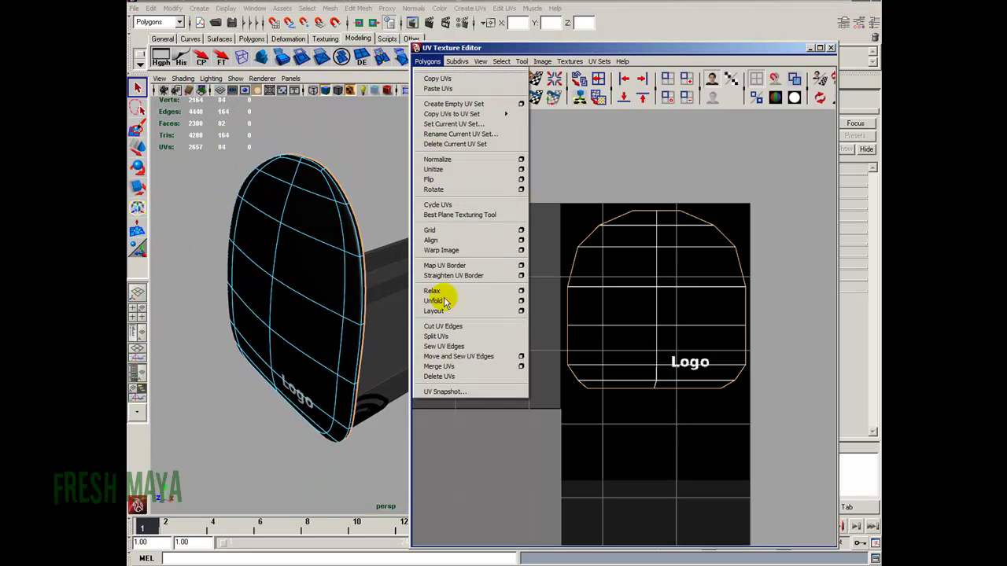
click(463, 327)
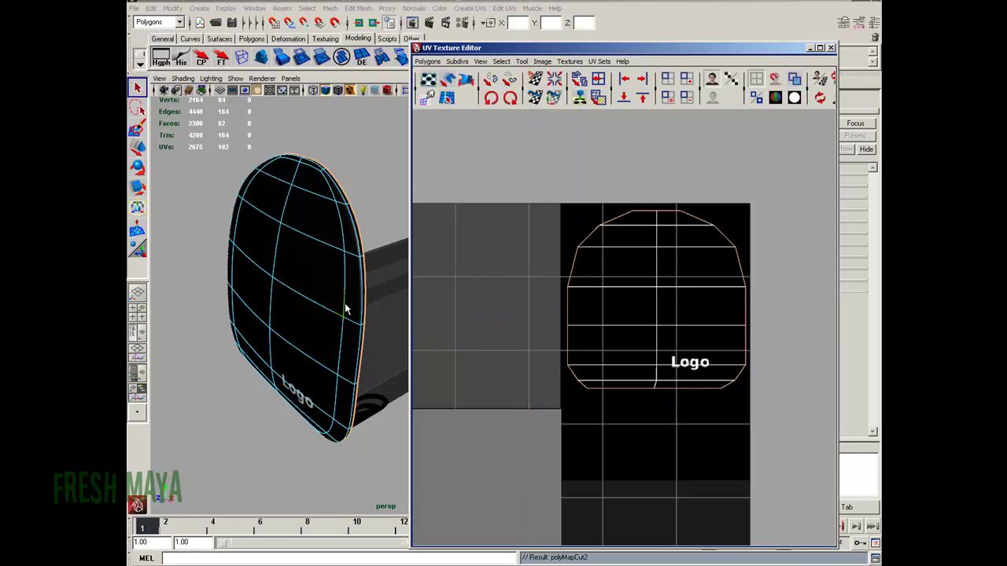
Step: Select all UVs of the door's front shell and move them sideways off the texture onto the empty area beside it
alt+drag(350, 314, 349, 297)
click(708, 204)
right_drag(710, 202, 753, 203)
click(716, 231)
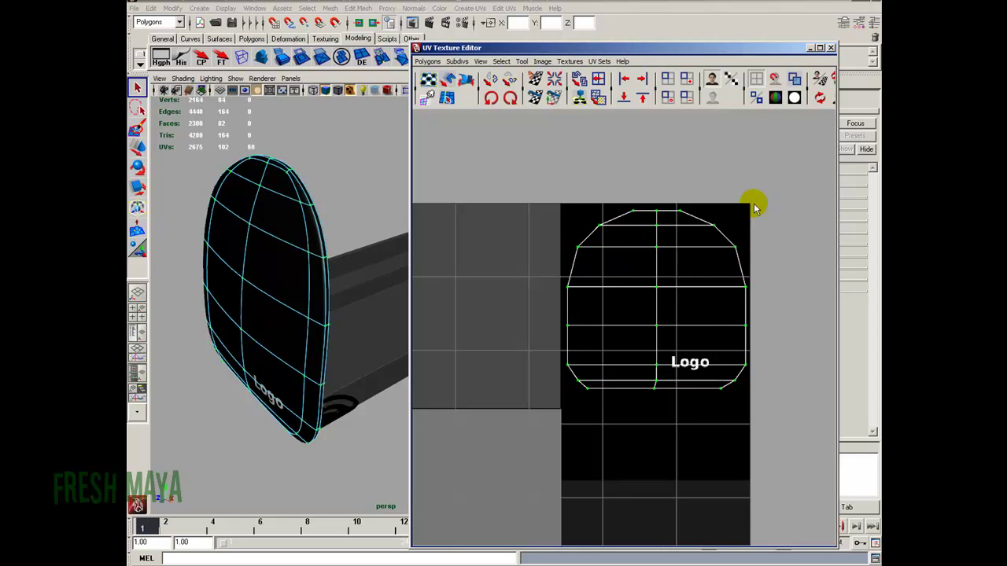
scroll(630, 288, down, 2)
alt+middle_drag(629, 288, 637, 278)
key(w)
mouse_move(685, 303)
mouse_down()
mouse_move(782, 301)
mouse_move(610, 301)
mouse_move(836, 296)
mouse_up()
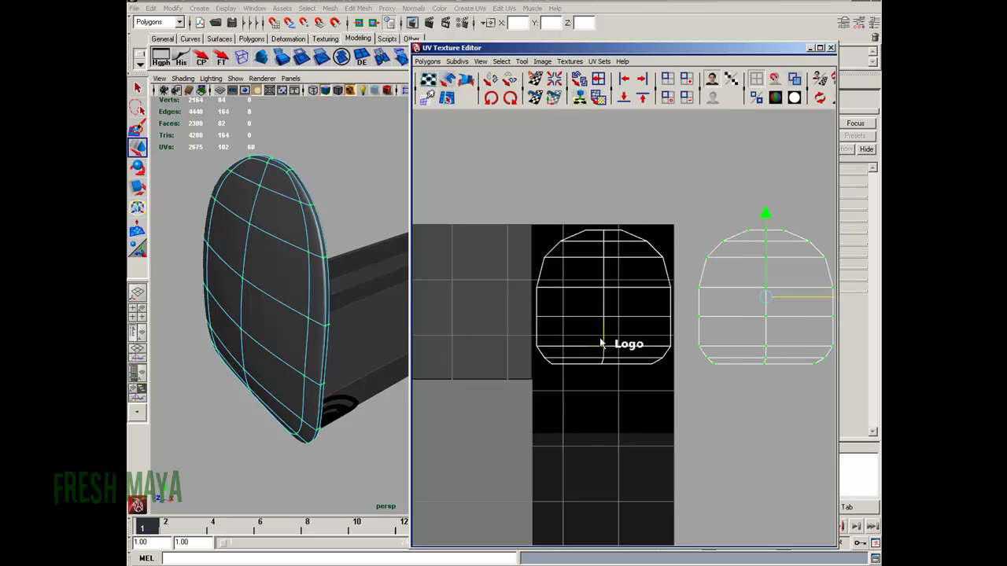
Step: Try moving the lower UV rows of the shell still on the Logo area upward, and undo the change
click(664, 259)
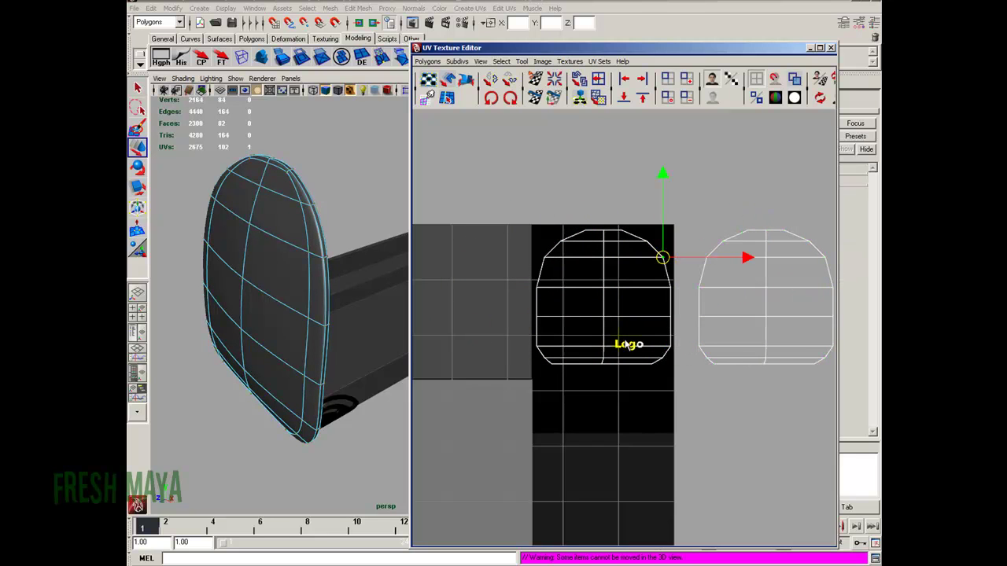
alt+drag(296, 325, 373, 292)
alt+middle_drag(372, 292, 299, 317)
mouse_move(299, 317)
alt+mouse_down()
mouse_move(299, 346)
mouse_move(315, 337)
mouse_move(299, 353)
mouse_move(248, 325)
mouse_move(286, 315)
mouse_move(299, 330)
alt+mouse_up()
drag(511, 336, 682, 389)
drag(606, 302, 606, 275)
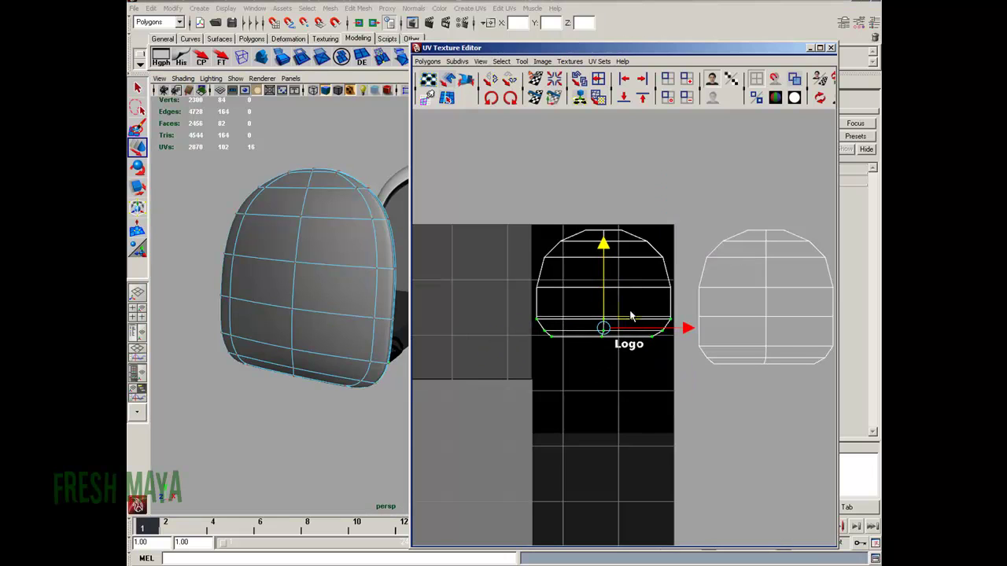
mouse_move(603, 246)
mouse_down()
mouse_move(602, 261)
mouse_move(603, 245)
mouse_up()
key(ctrl+z)
key(ctrl+z)
Step: Scale the whole back-face shell down to a small patch and place it in the plain black area above the Logo
drag(521, 209, 682, 384)
key(r)
drag(604, 298, 545, 313)
key(w)
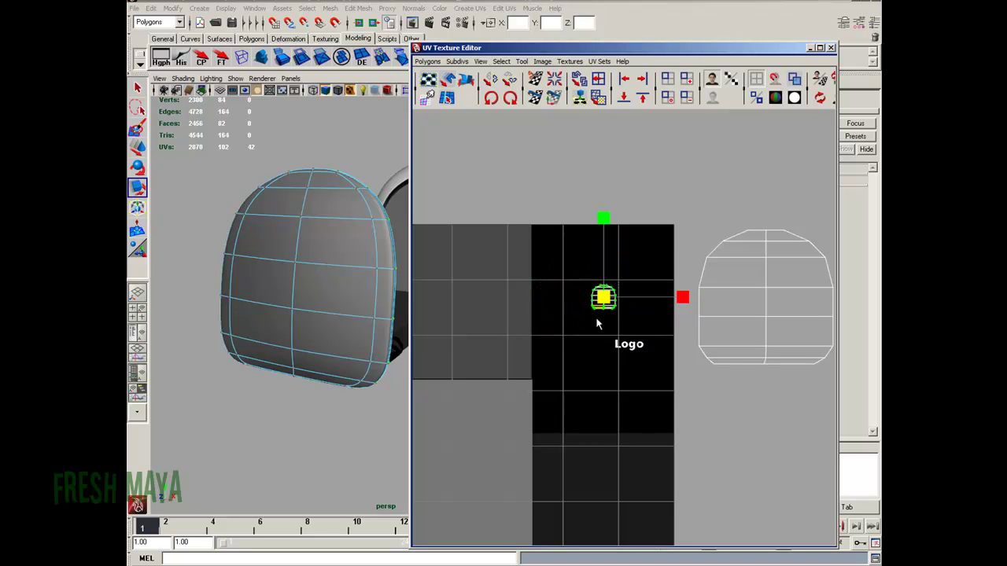
drag(604, 297, 607, 287)
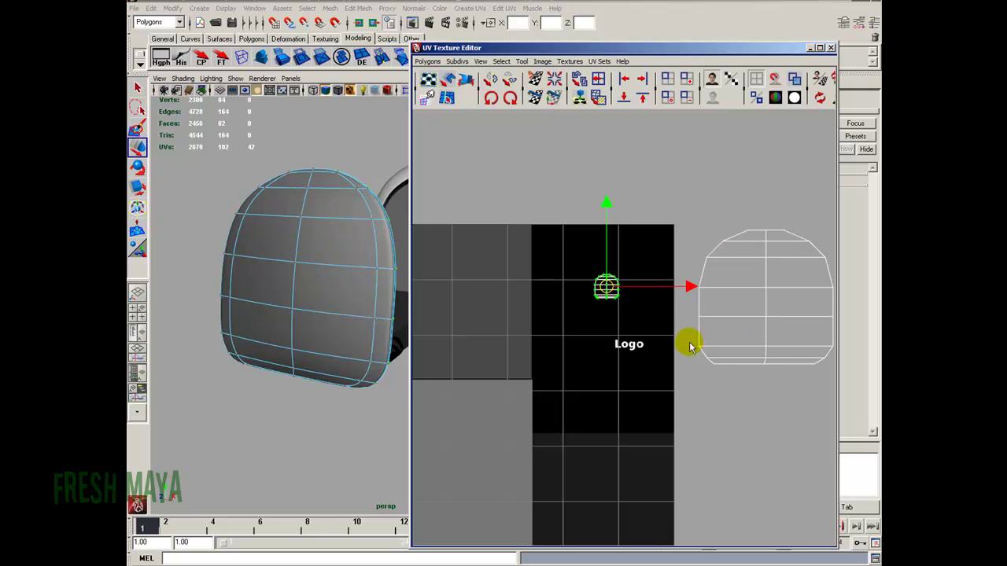
Step: Move the door's front UV shell back over the black Logo area, then render the perspective view and close the render
drag(688, 199, 842, 400)
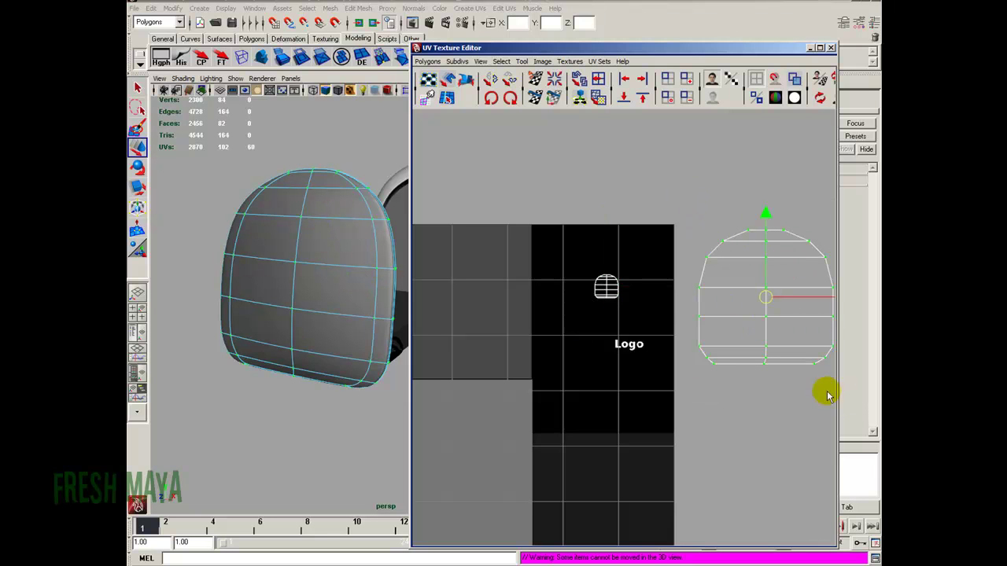
drag(798, 295, 639, 312)
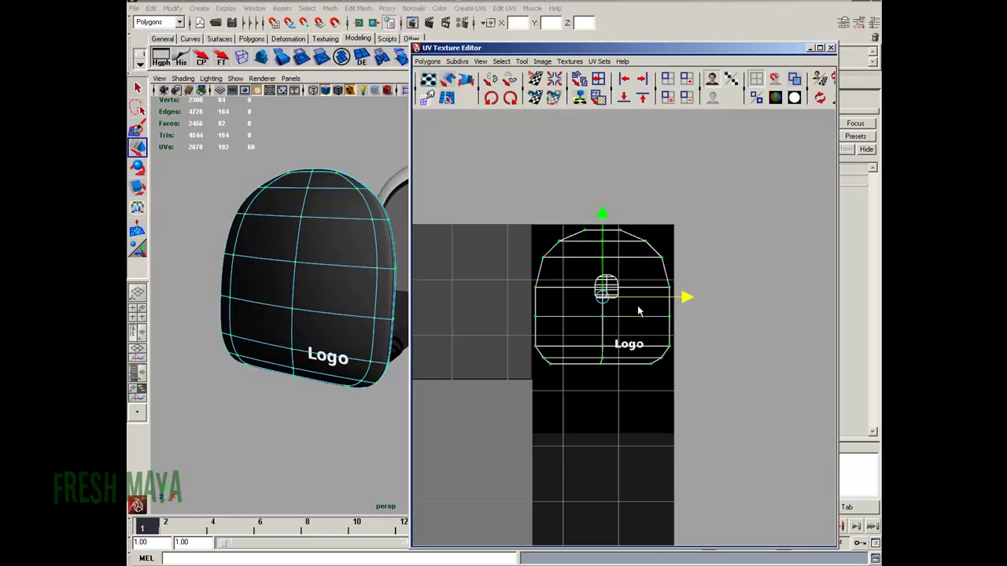
click(539, 309)
scroll(622, 315, up, 1)
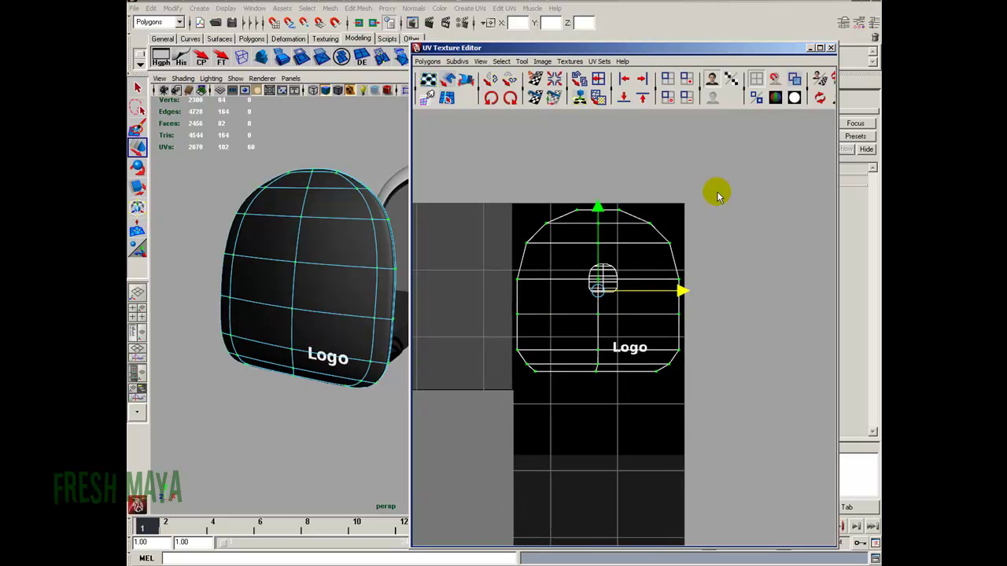
click(431, 23)
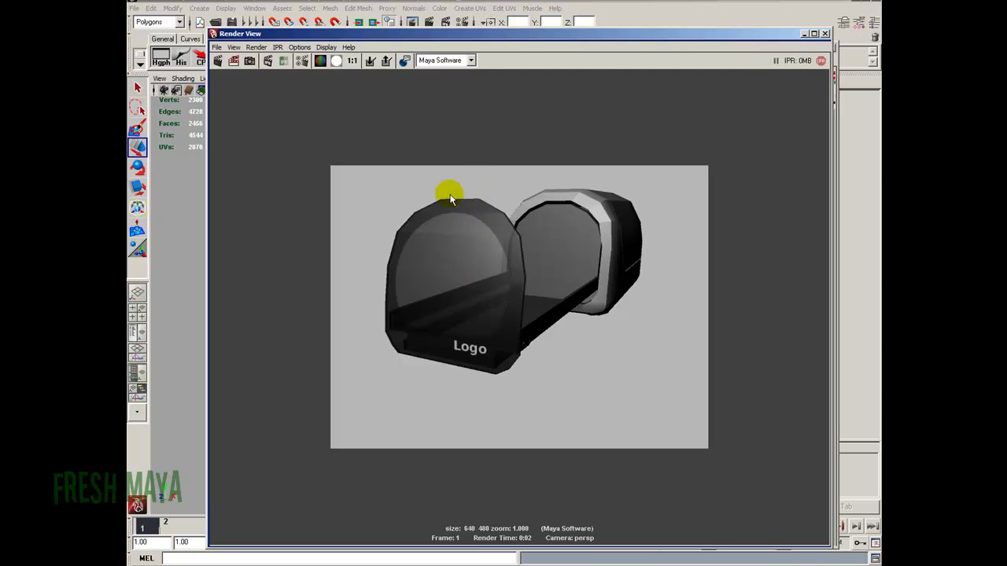
click(824, 34)
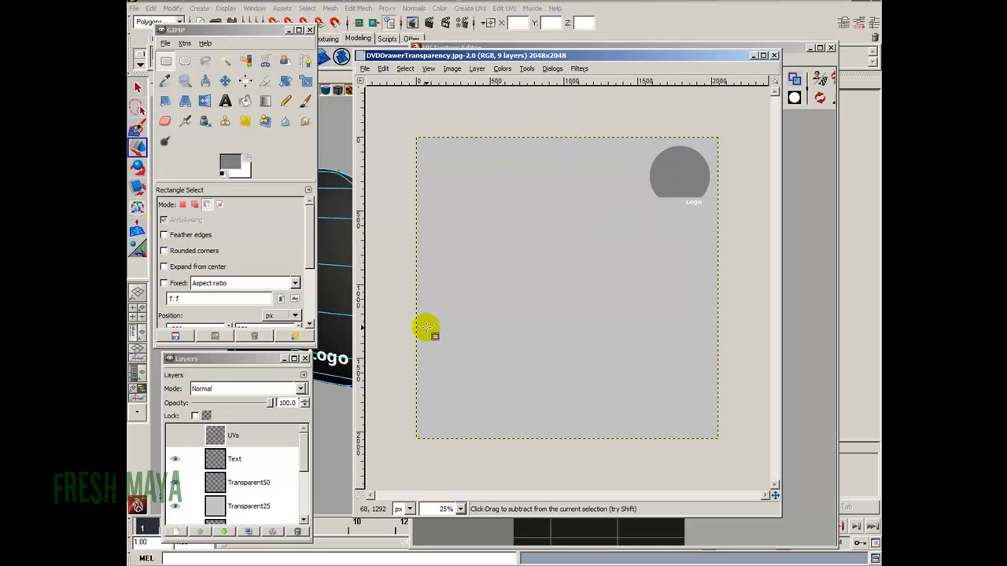
Step: In GIMP, set the brightness of the Transparent50 layer to -50
click(239, 464)
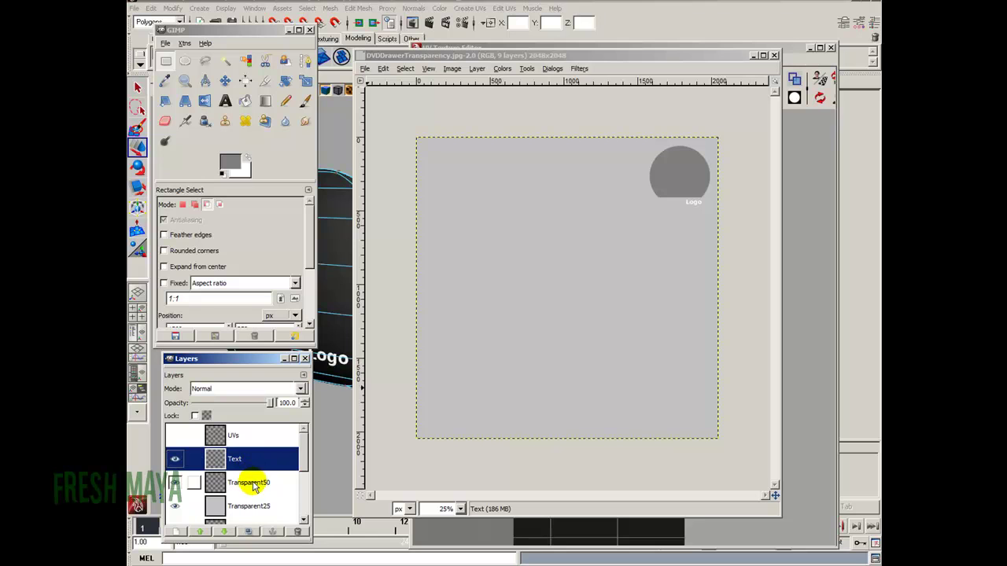
click(252, 485)
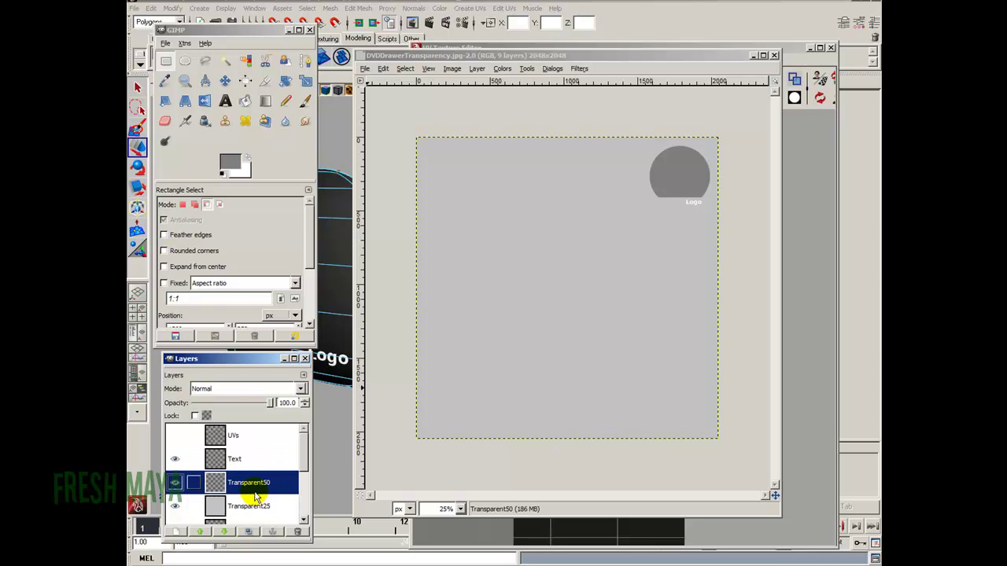
click(249, 508)
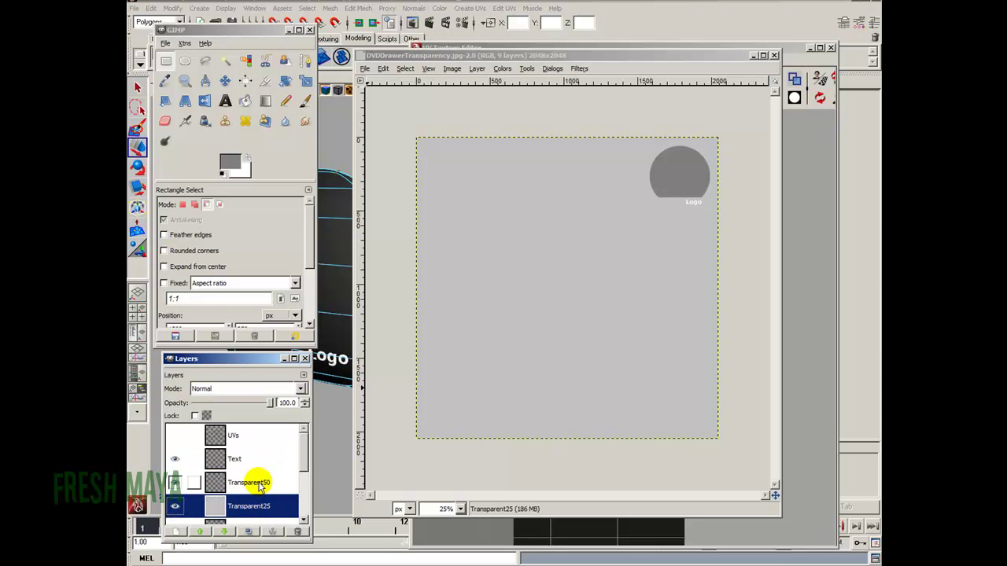
click(258, 486)
click(259, 499)
click(258, 488)
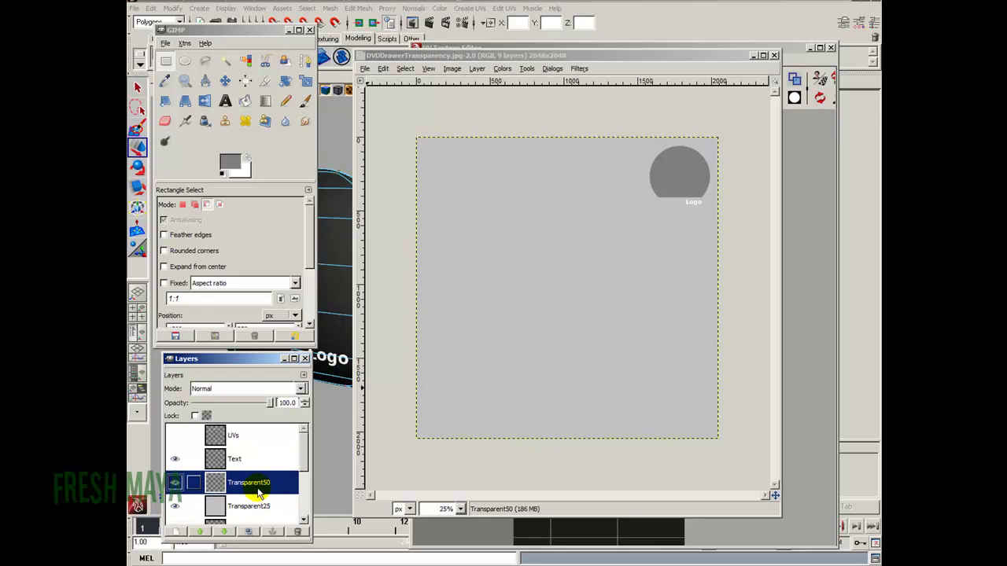
click(508, 70)
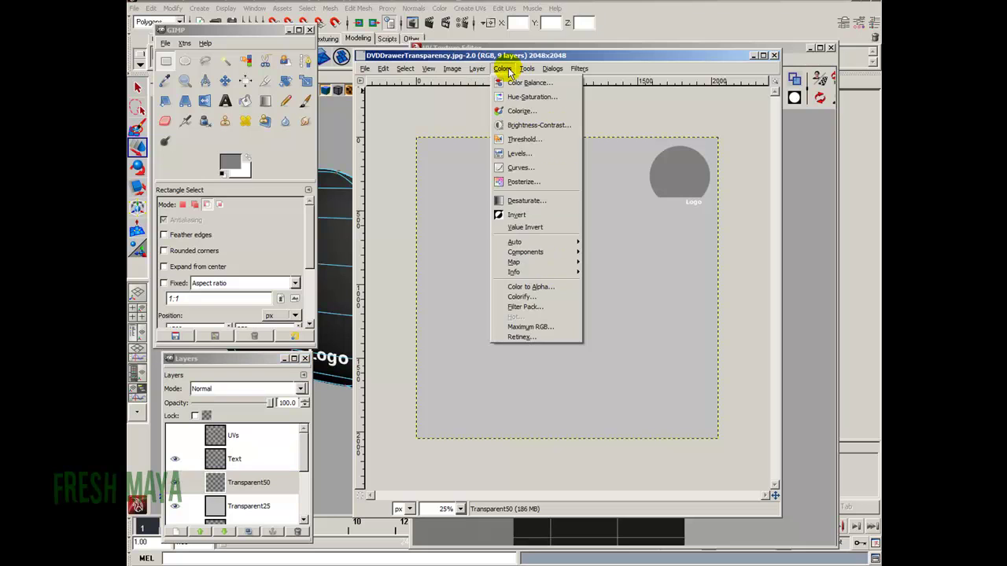
click(525, 125)
drag(253, 55, 229, 55)
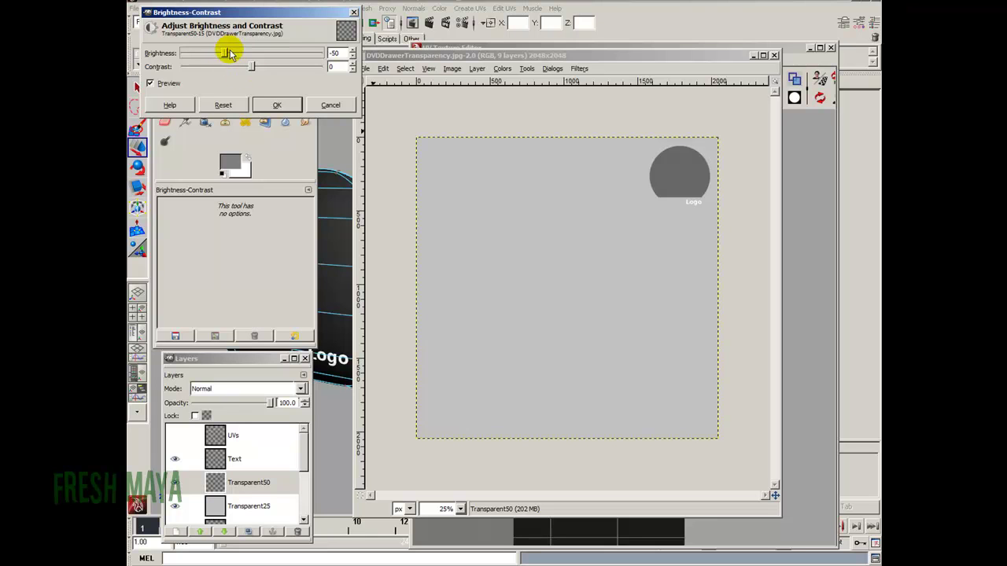
click(267, 107)
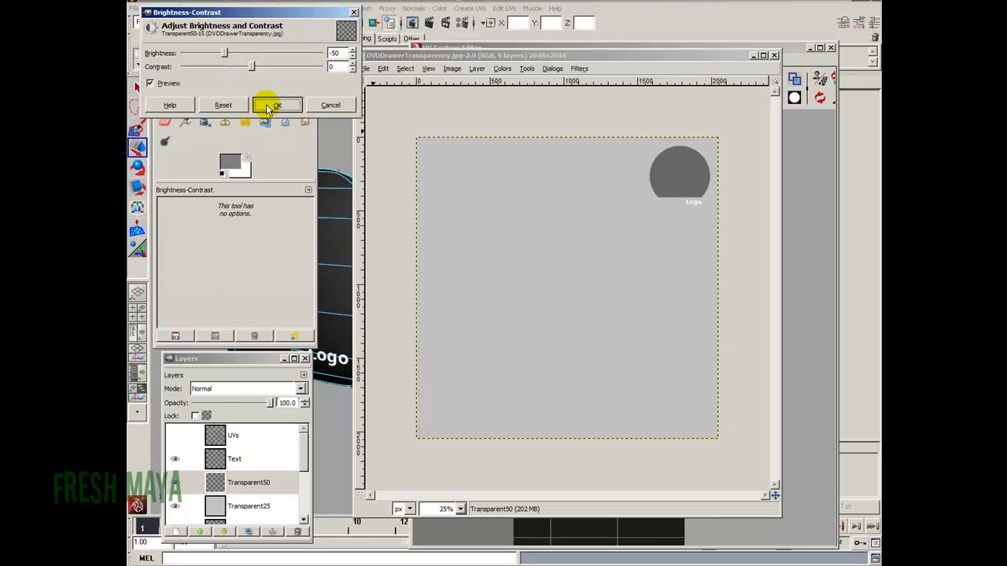
Step: Set the brightness of the Transparent25 layer to -46
click(258, 507)
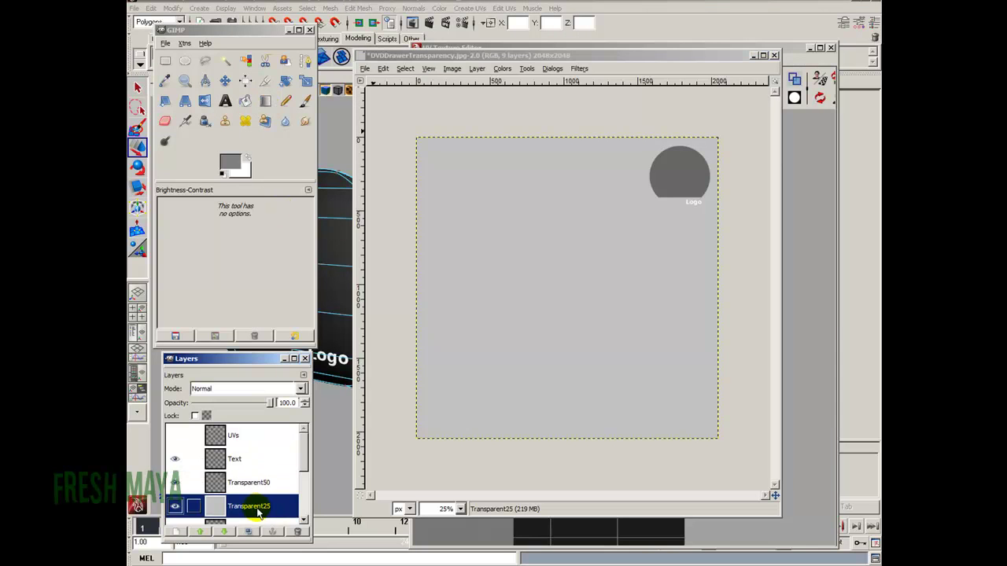
click(503, 69)
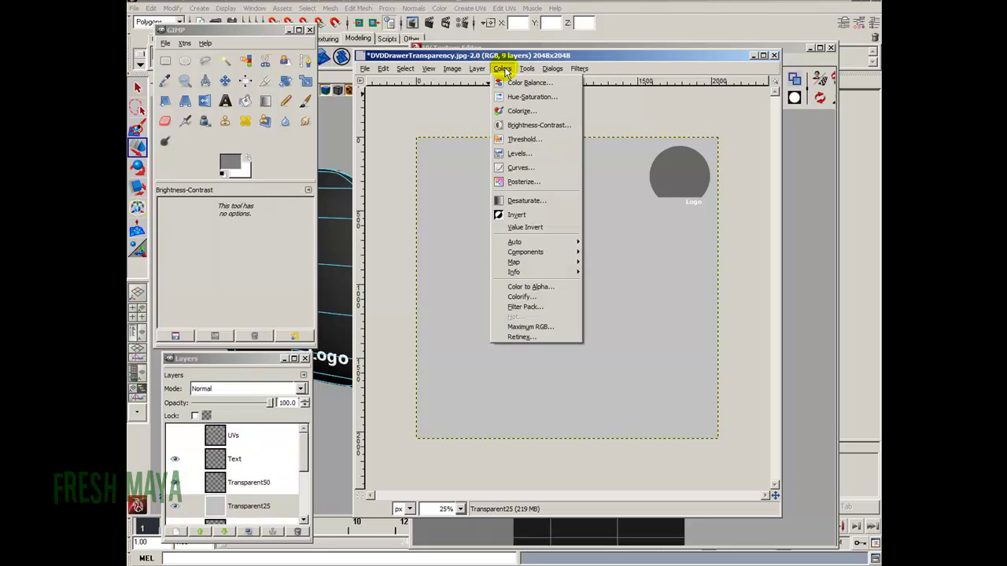
click(517, 124)
drag(249, 54, 226, 54)
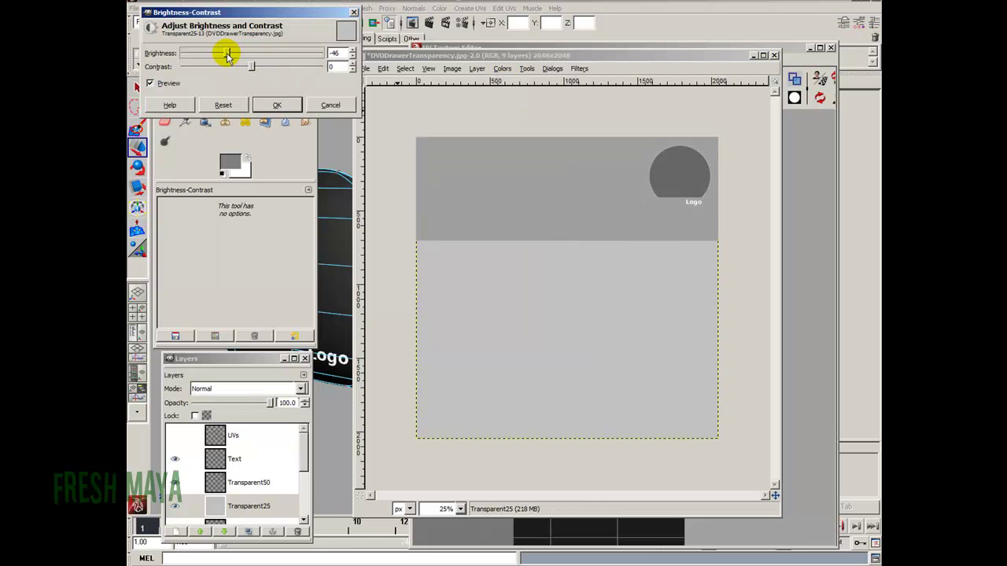
click(288, 103)
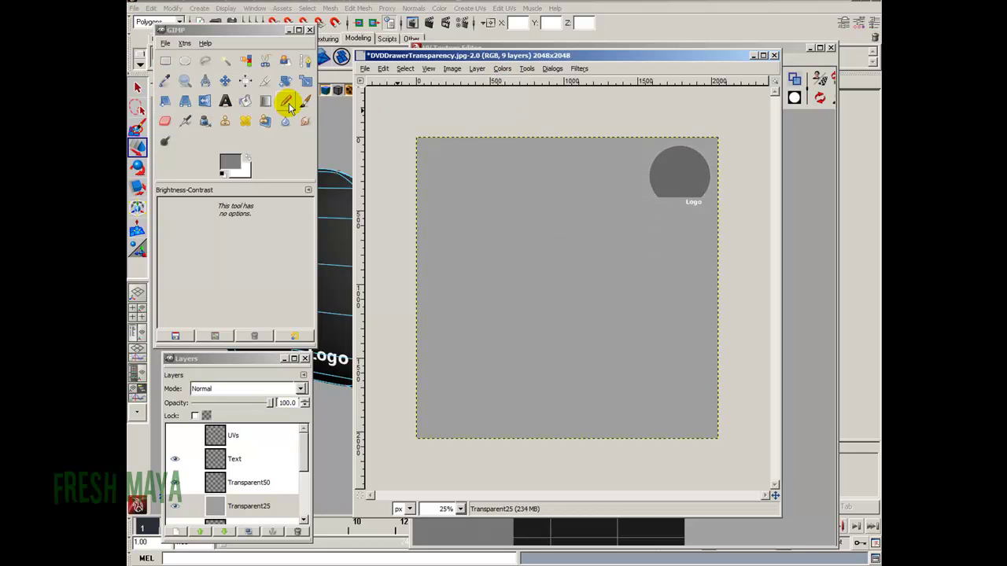
Step: Save the darkened map over DVDDrawerTransparency.jpg in the sourceimages folder, exporting it as a flattened JPEG
click(366, 68)
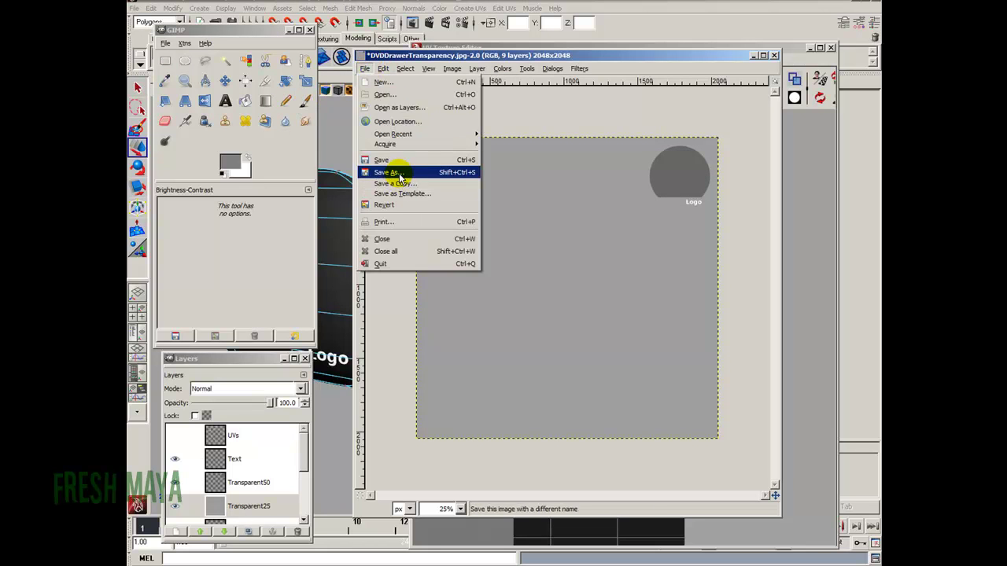
click(391, 168)
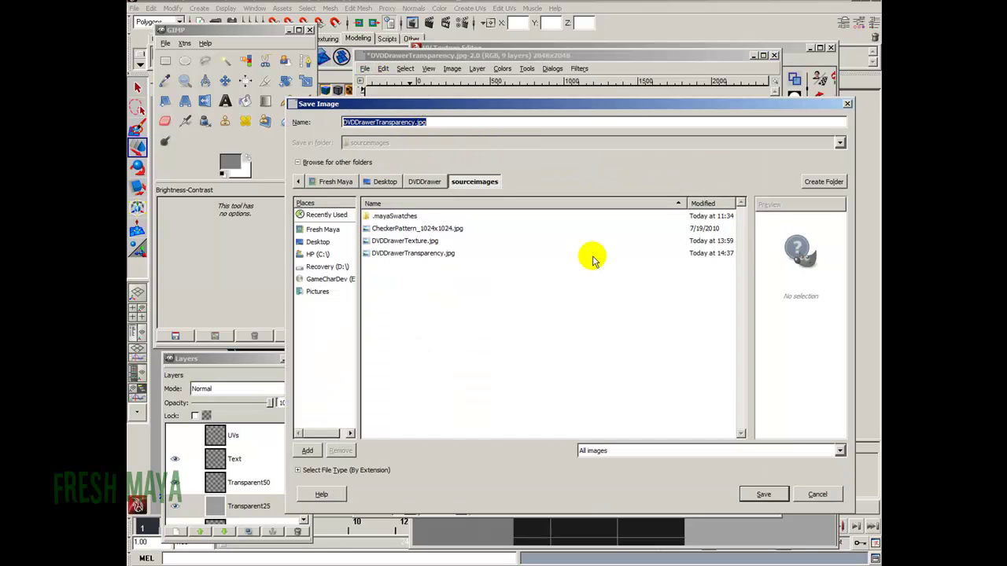
click(764, 494)
click(652, 358)
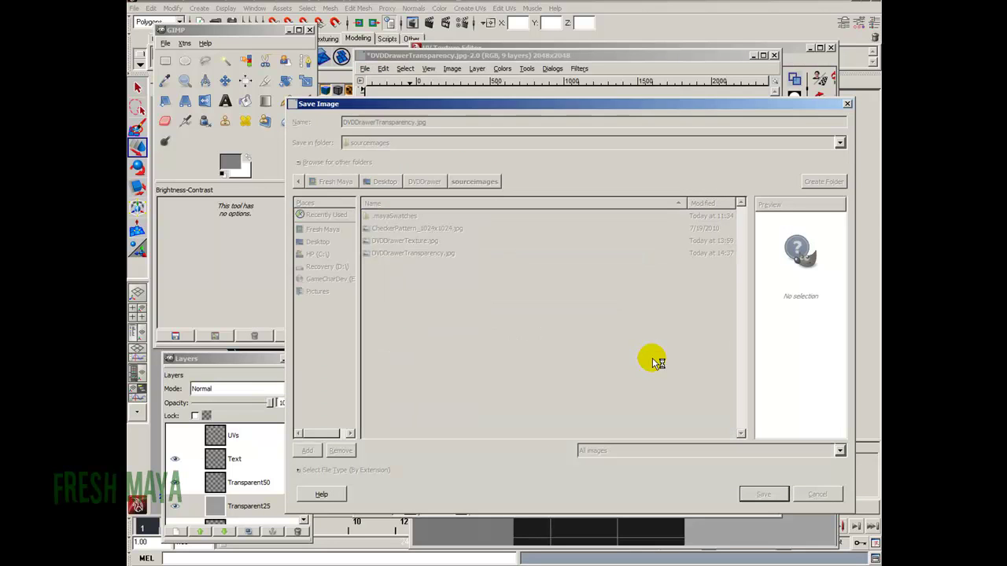
click(284, 120)
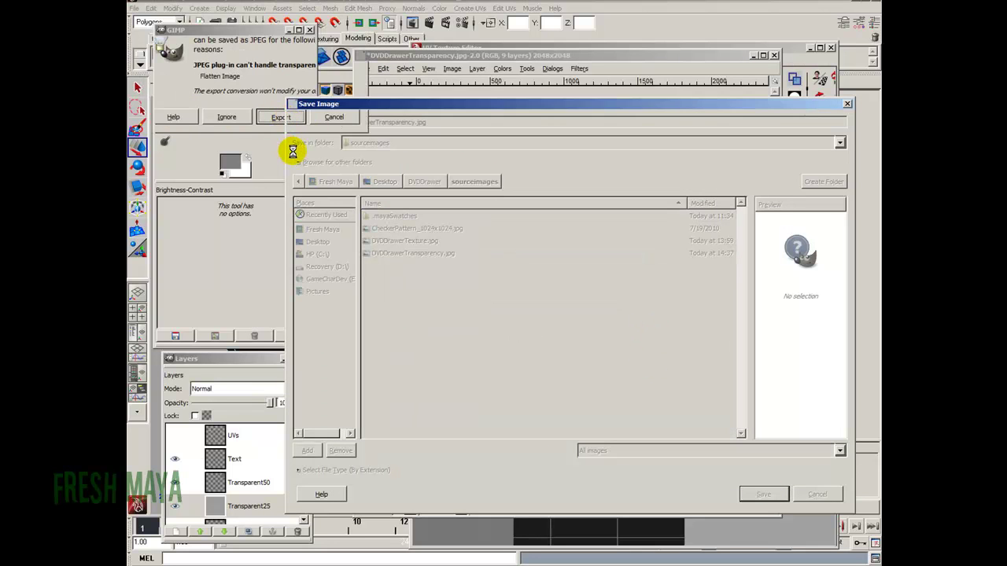
click(245, 154)
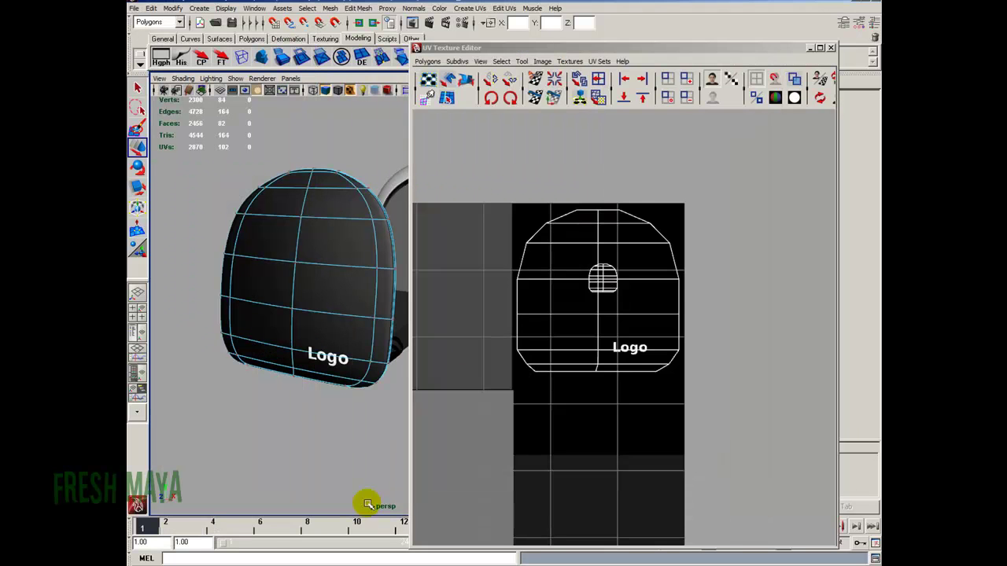
Step: Close the UV Texture Editor in Maya and open the file texture connected to the Transparency of the door's shdr_DVDDrawer_Door material
click(832, 48)
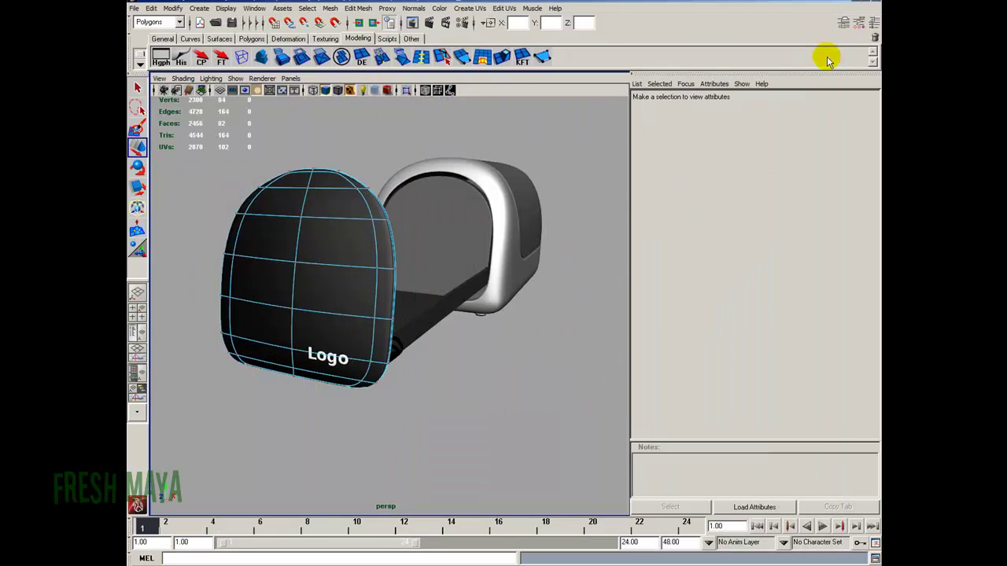
click(350, 262)
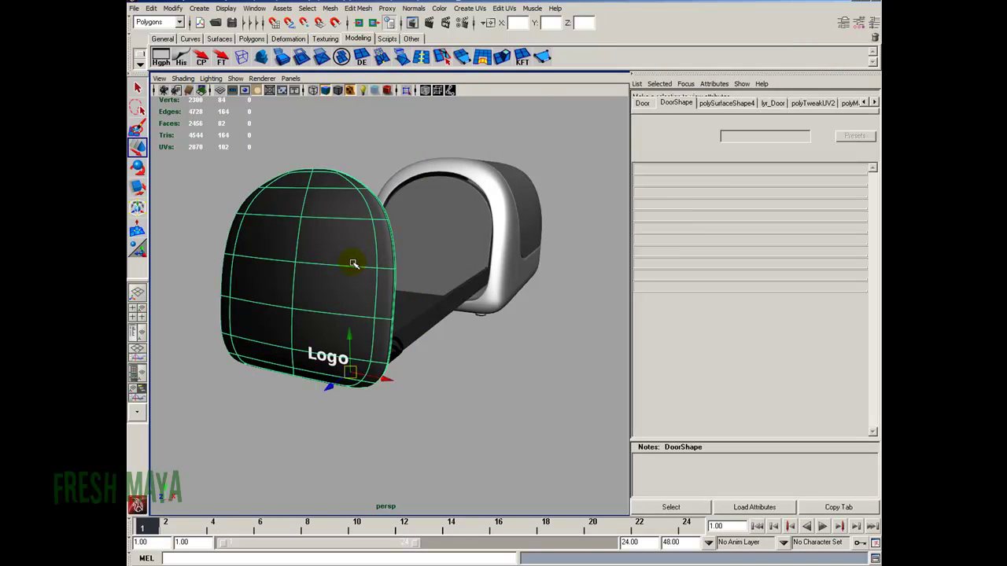
click(367, 147)
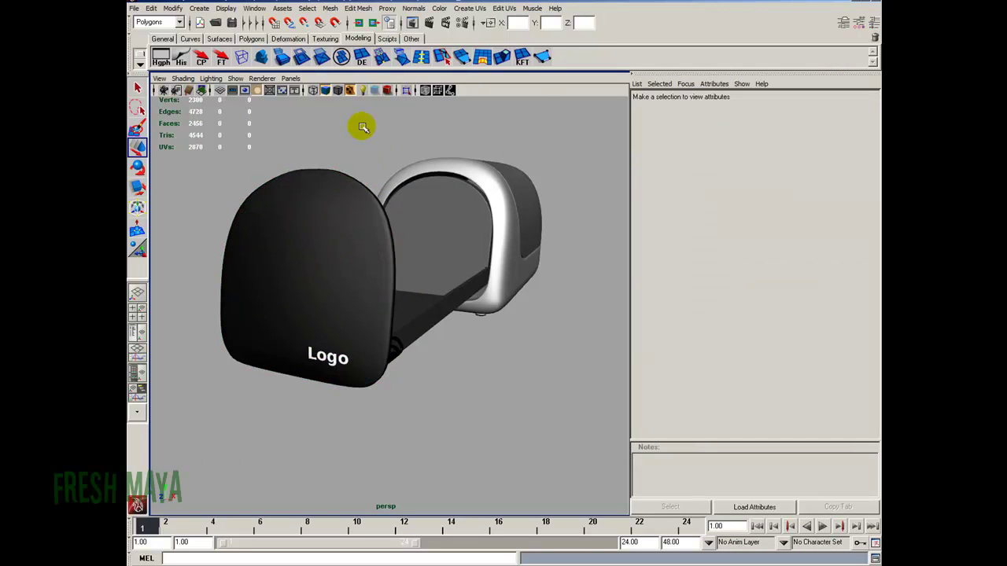
click(333, 192)
click(873, 102)
click(873, 102)
click(805, 103)
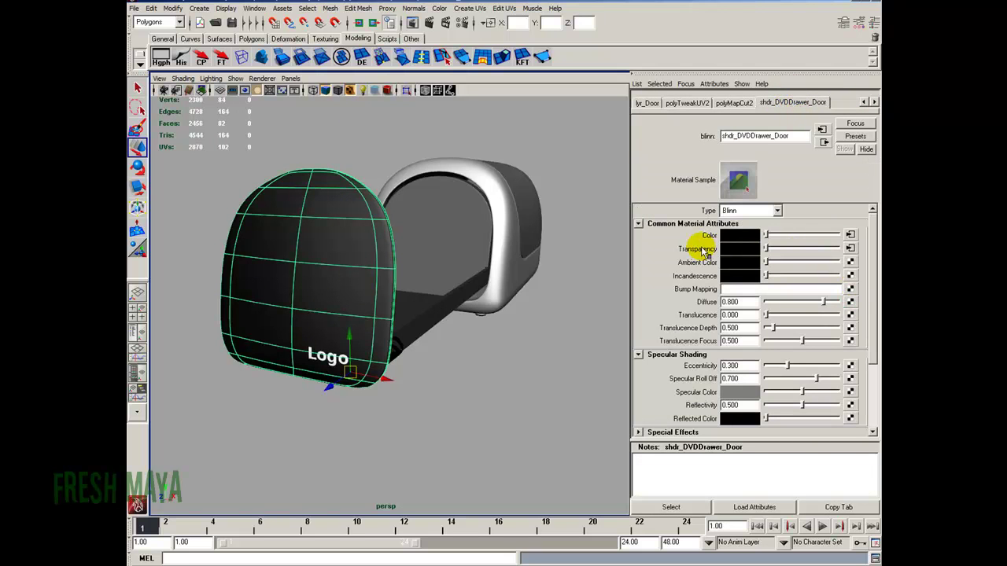
click(852, 249)
Step: Check the image path of the TransparencyFile texture and its place2dTexture3 placement settings
drag(872, 271, 875, 240)
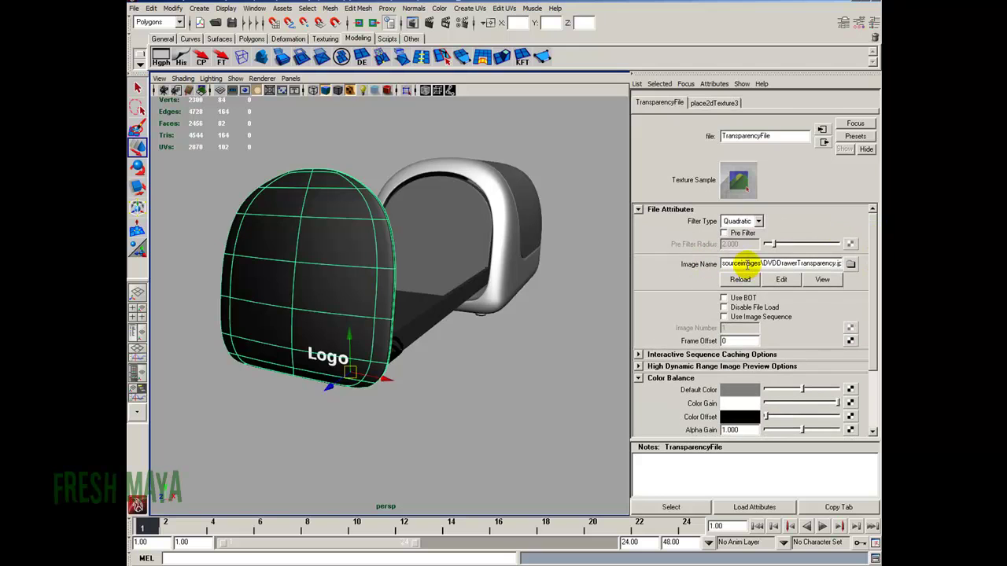
mouse_move(787, 265)
mouse_down()
mouse_move(726, 260)
mouse_move(776, 261)
mouse_up()
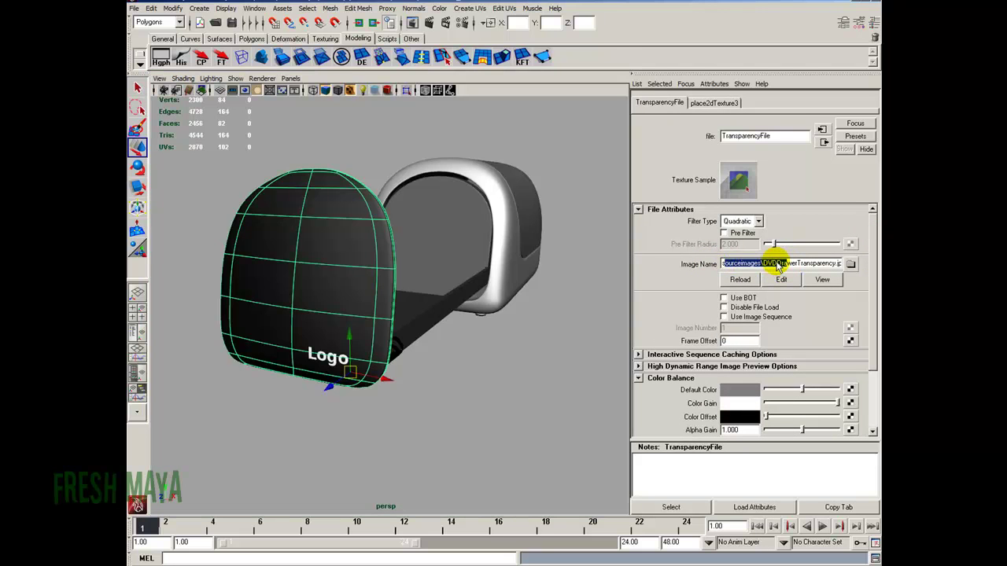
click(709, 104)
click(665, 103)
click(711, 103)
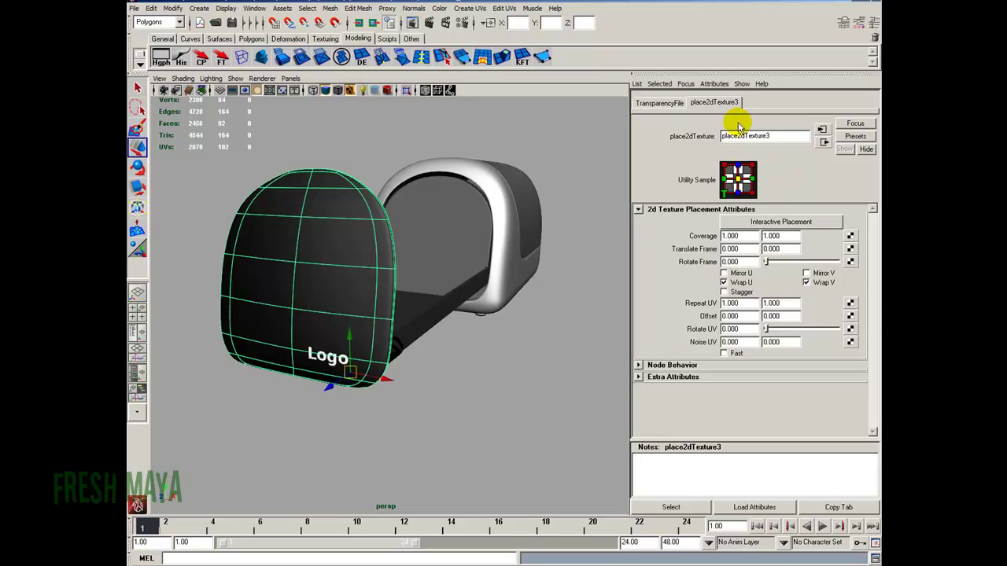
Step: Reload the TransparencyFile image, render the perspective view to inspect the door's transparency, and close the render
click(661, 105)
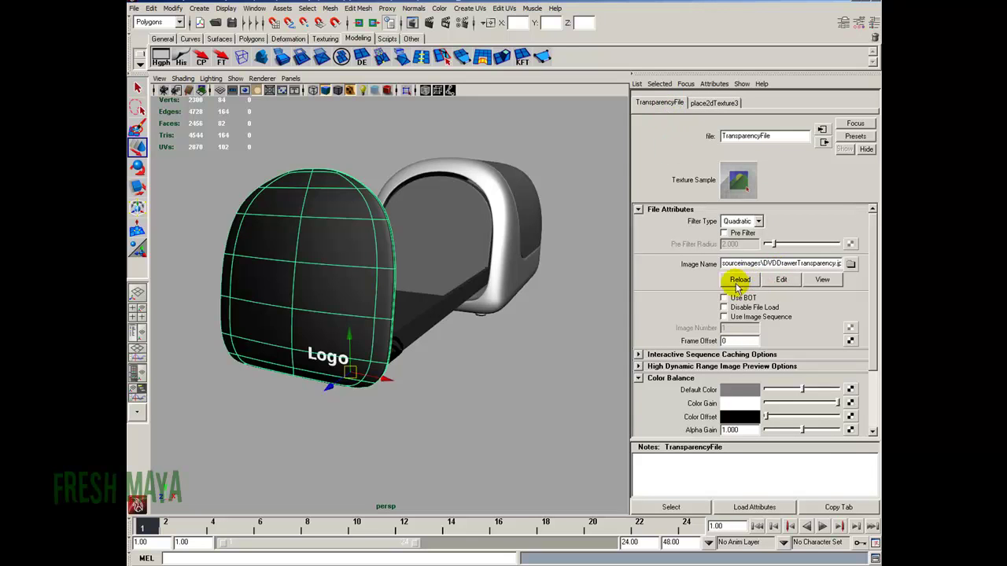
click(429, 22)
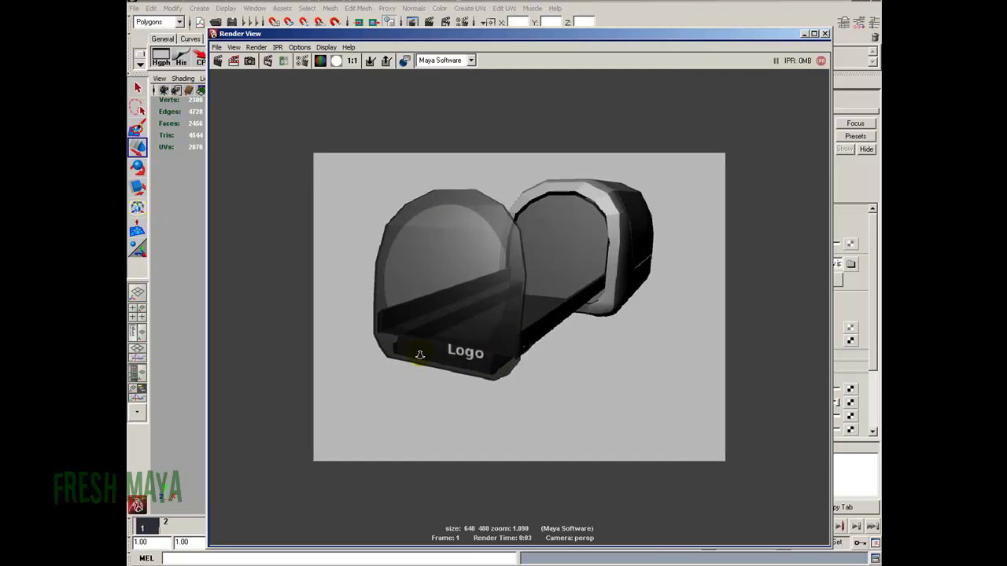
alt+right_drag(406, 342, 468, 344)
alt+right_drag(483, 226, 444, 315)
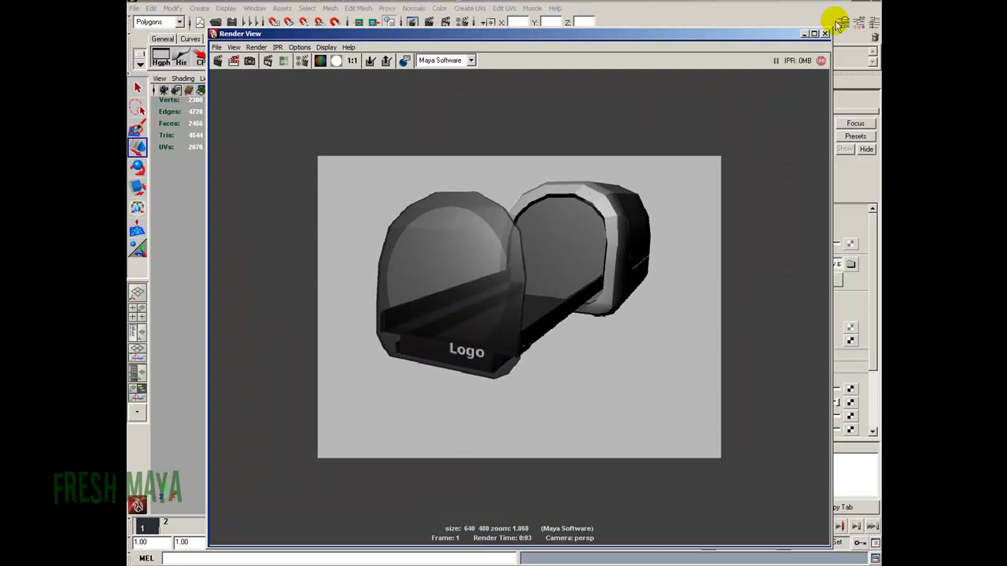
click(825, 34)
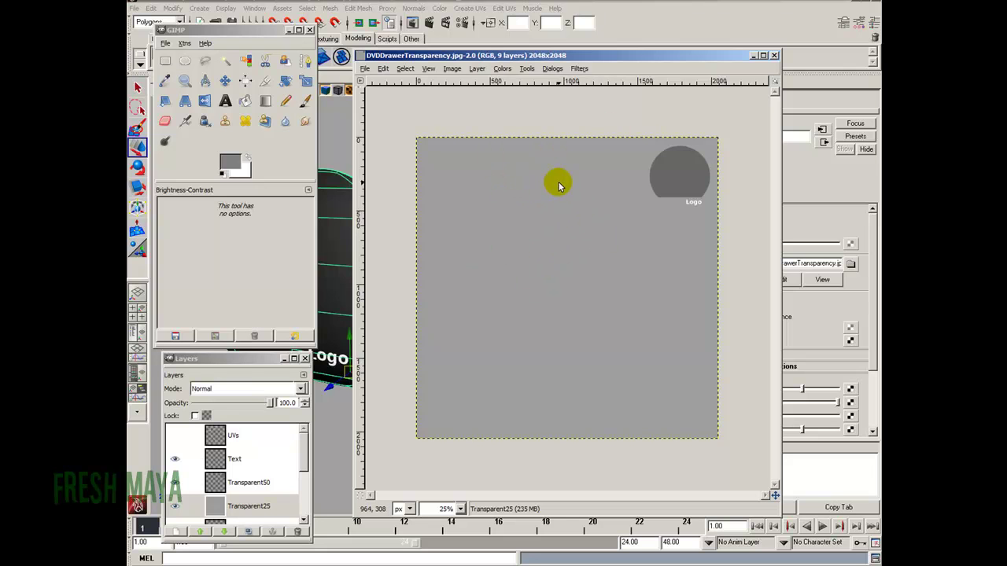
Step: In GIMP, set the brightness of the Transparent25 layer to 111
click(250, 508)
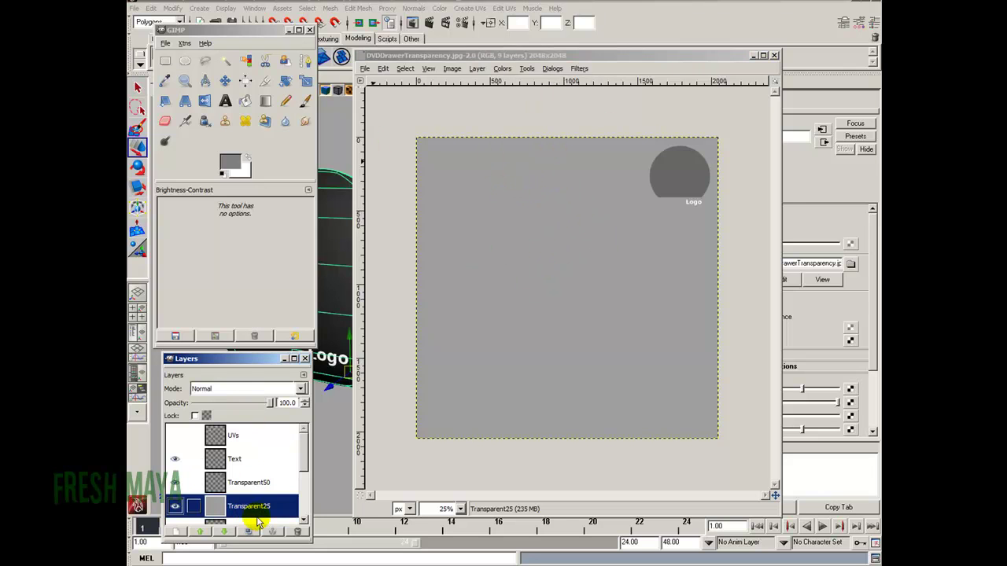
click(502, 68)
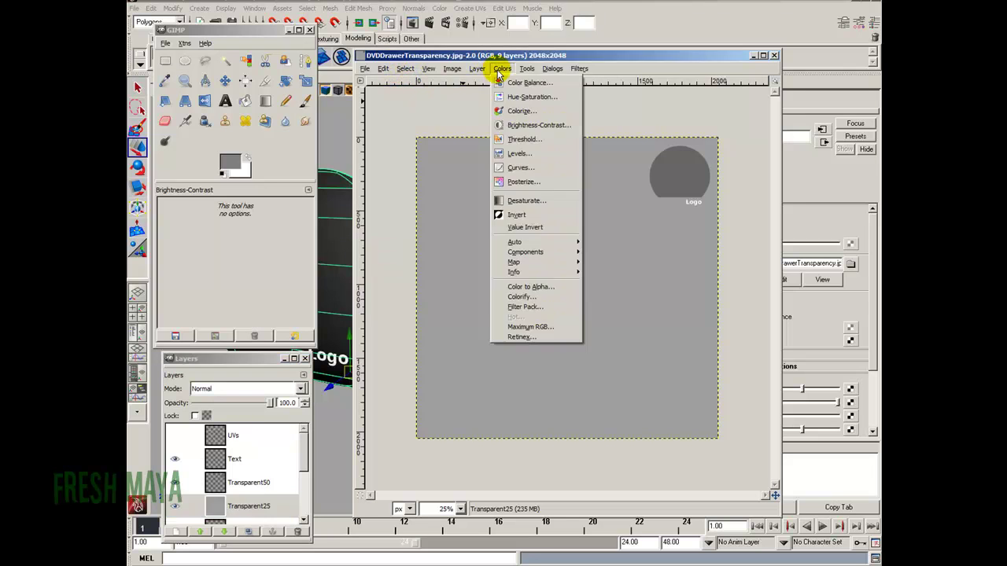
click(529, 126)
drag(254, 58, 315, 63)
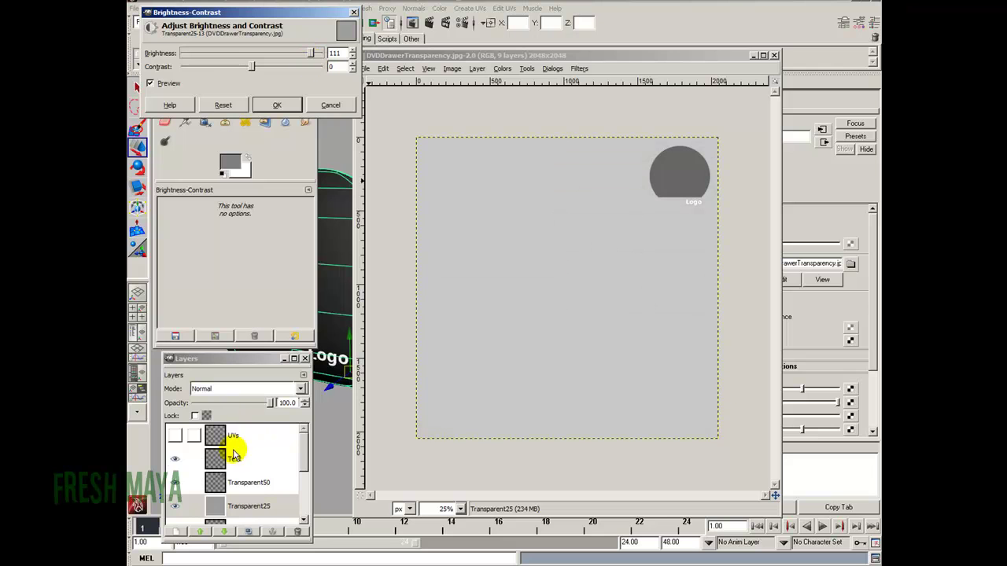
click(279, 106)
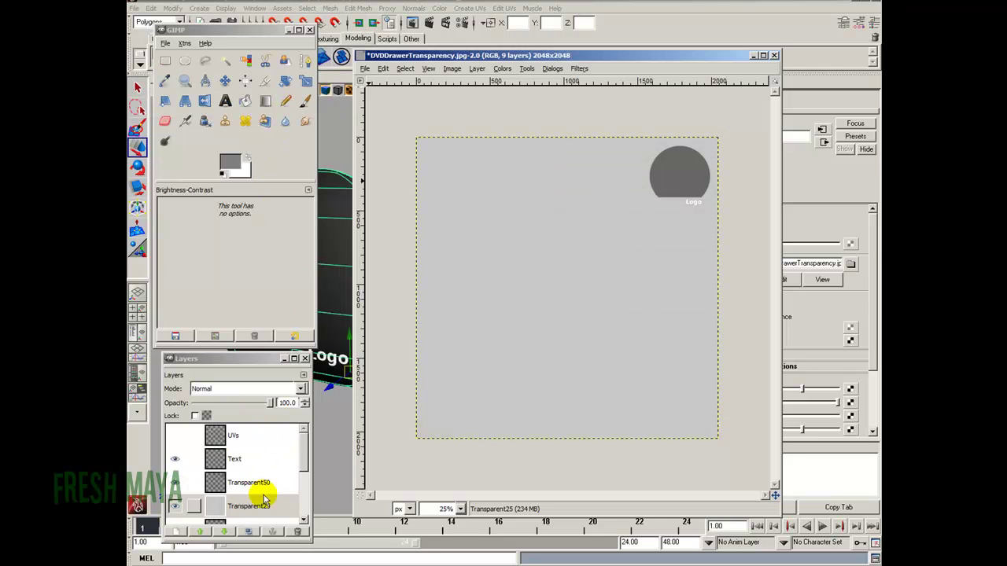
Step: Set the brightness of the Transparent50 layer to 91
click(247, 482)
click(498, 69)
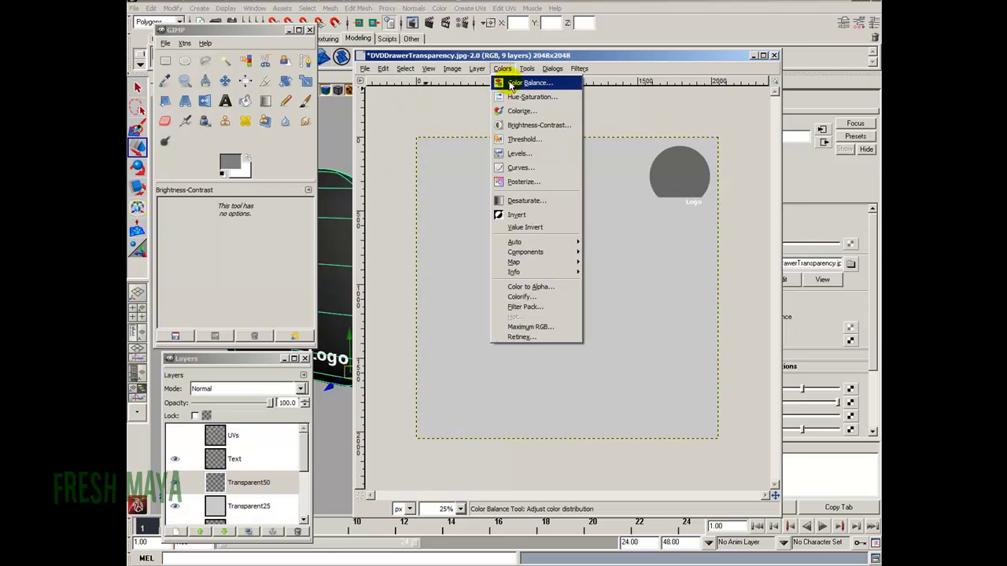
click(529, 125)
drag(253, 53, 310, 56)
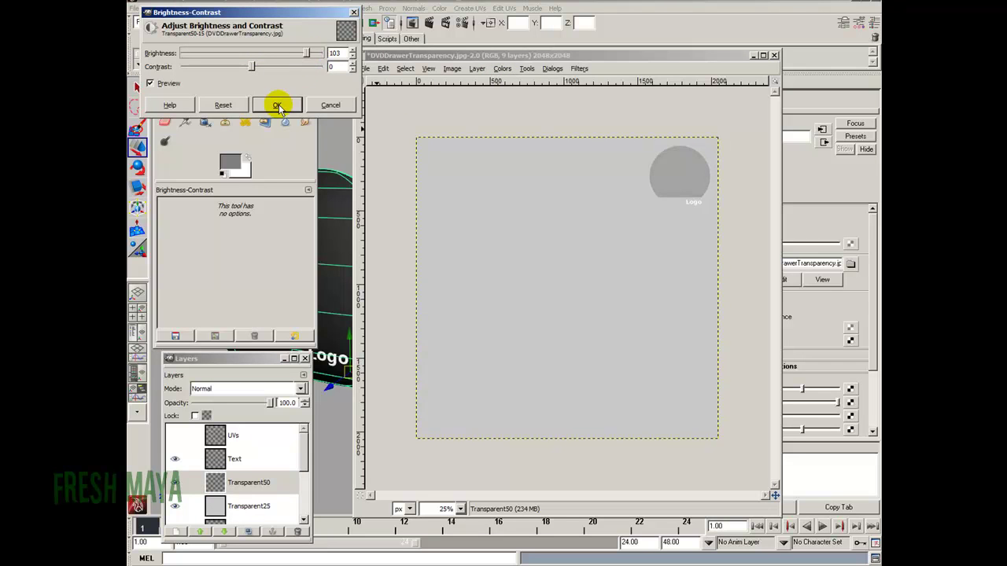
mouse_move(306, 57)
mouse_down()
mouse_move(273, 55)
mouse_move(302, 55)
mouse_up()
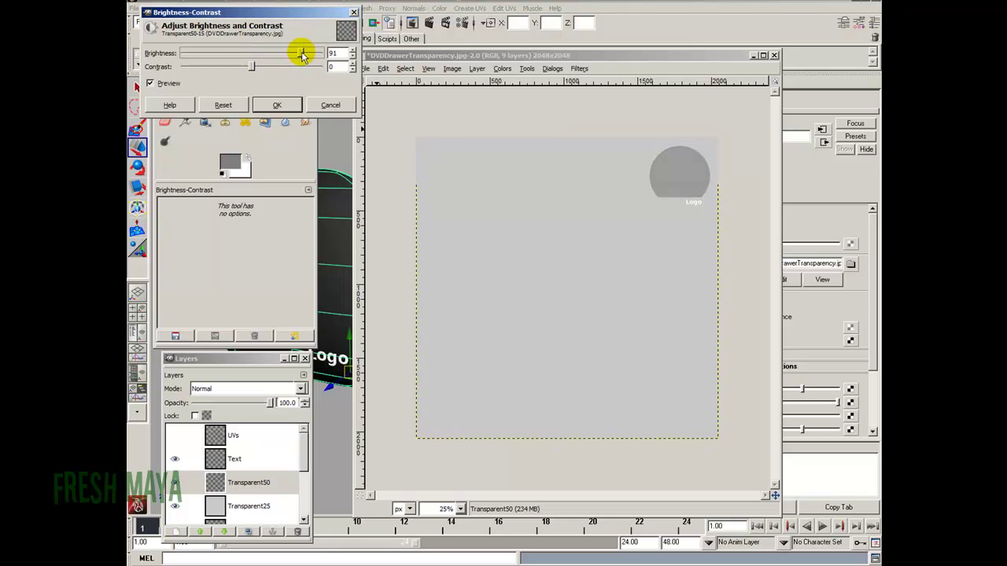
click(276, 101)
Step: Save the lightened map as DVDDrawerTransparency.jpg, replacing the existing file and exporting it as a flattened JPEG
click(365, 68)
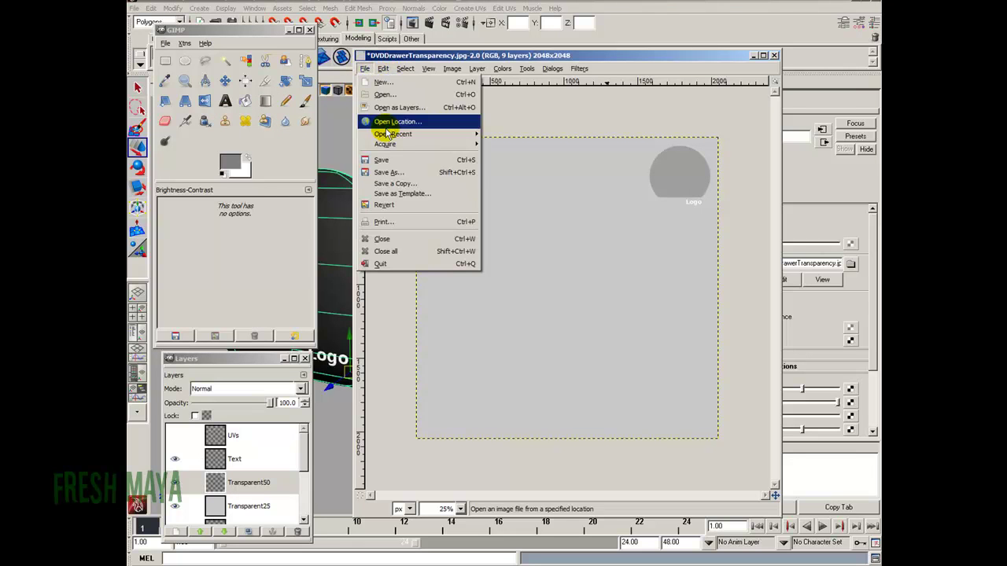
click(399, 174)
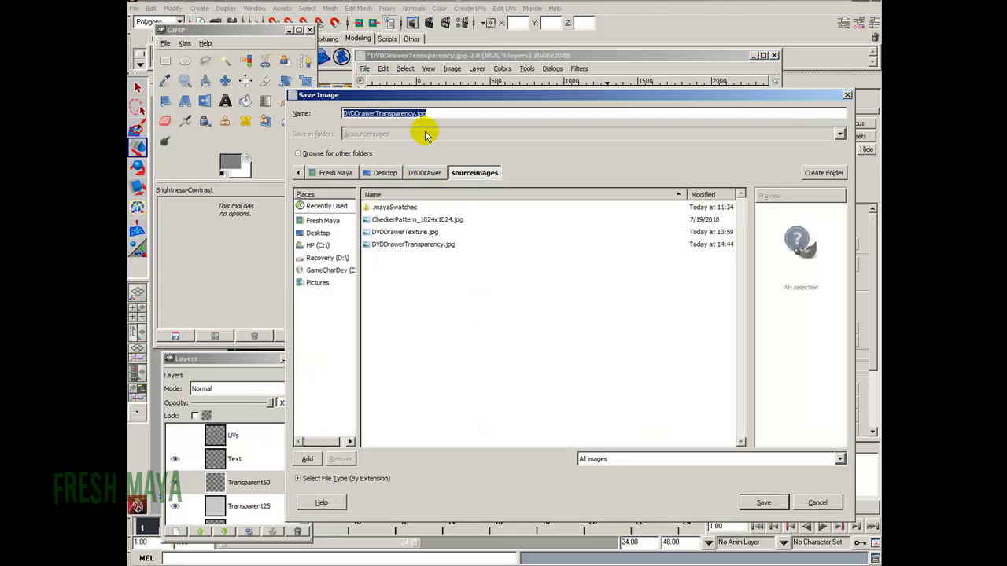
click(763, 503)
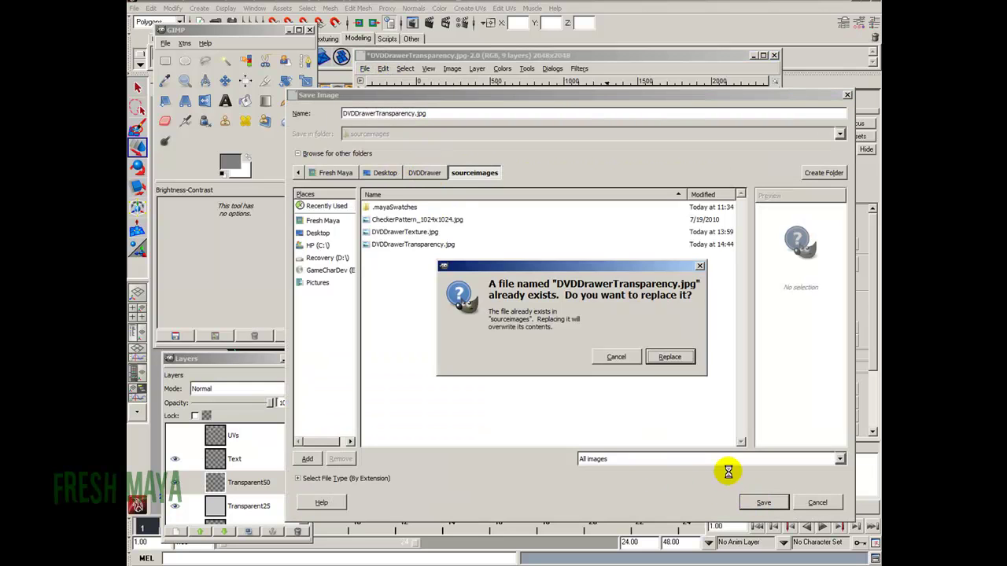
click(667, 359)
click(337, 180)
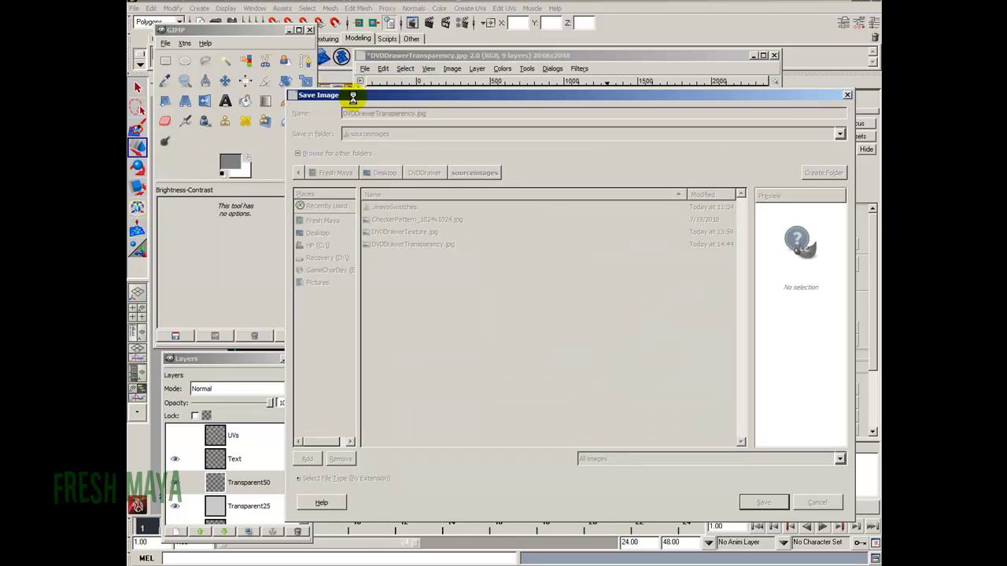
click(310, 217)
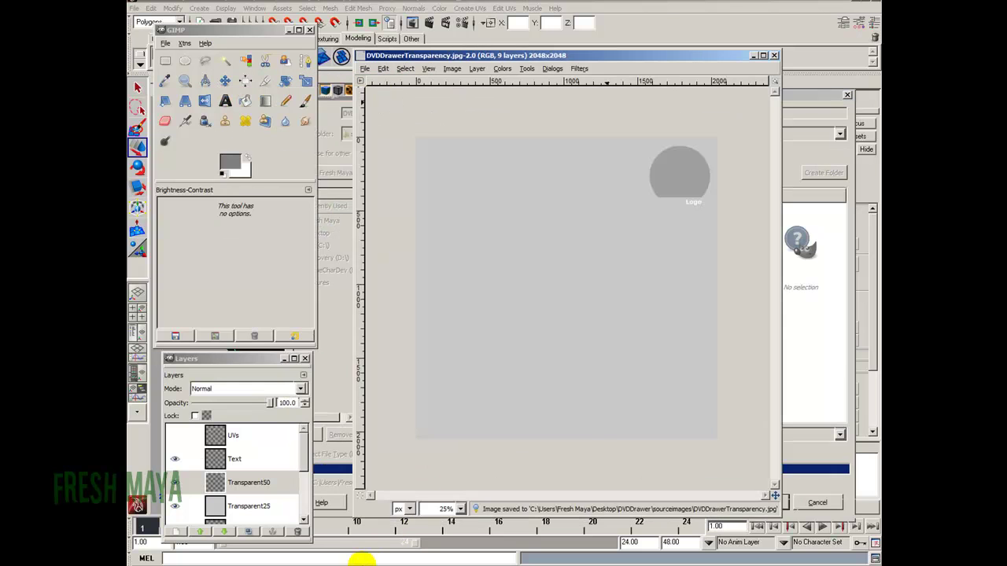
Step: Back in Maya, reload the door's transparency image, render the perspective view again, and close the render
click(370, 564)
click(744, 282)
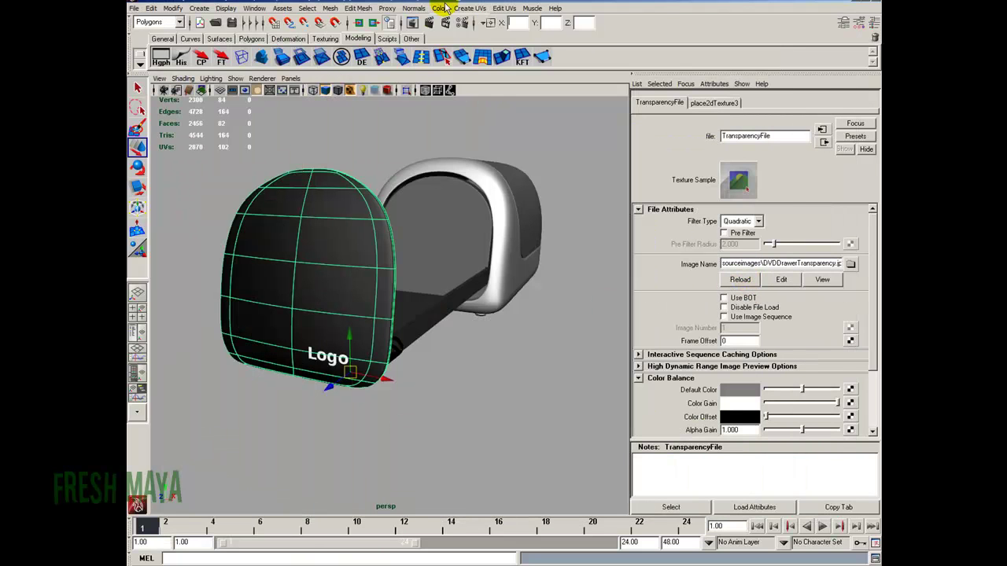
click(428, 21)
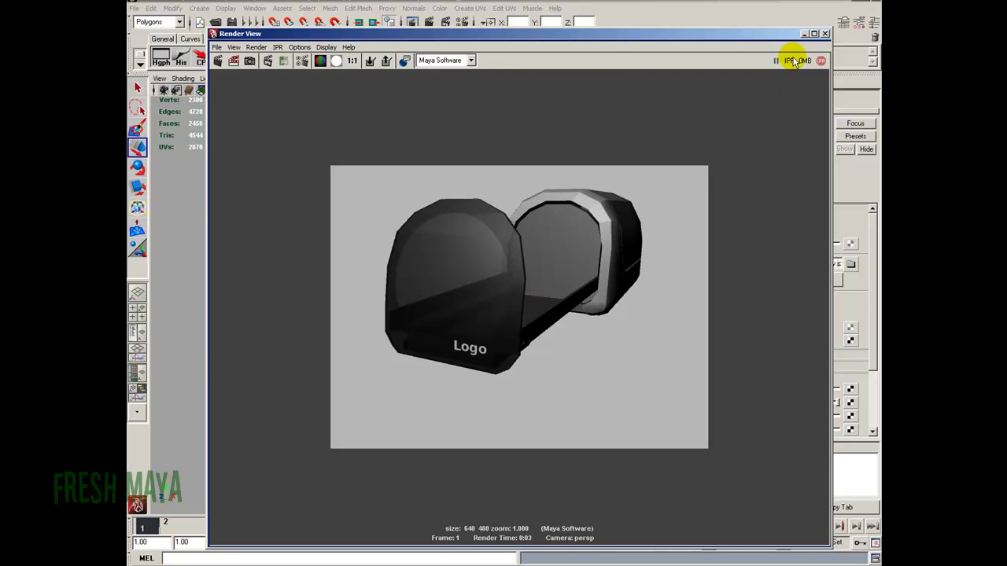
click(824, 34)
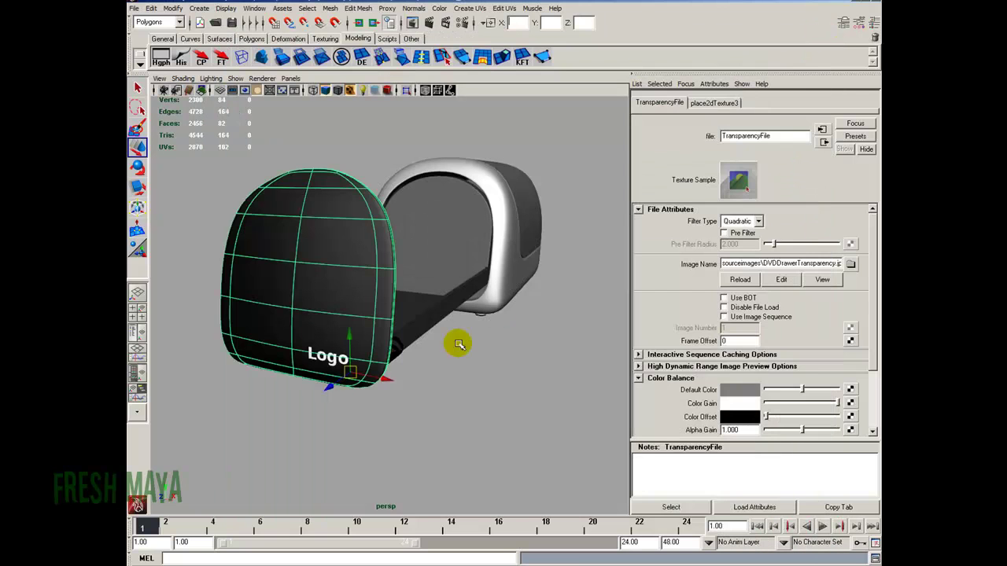
Step: Deselect the door and save the scene in the scenes folder under the new name DVDDrawer_9
click(574, 198)
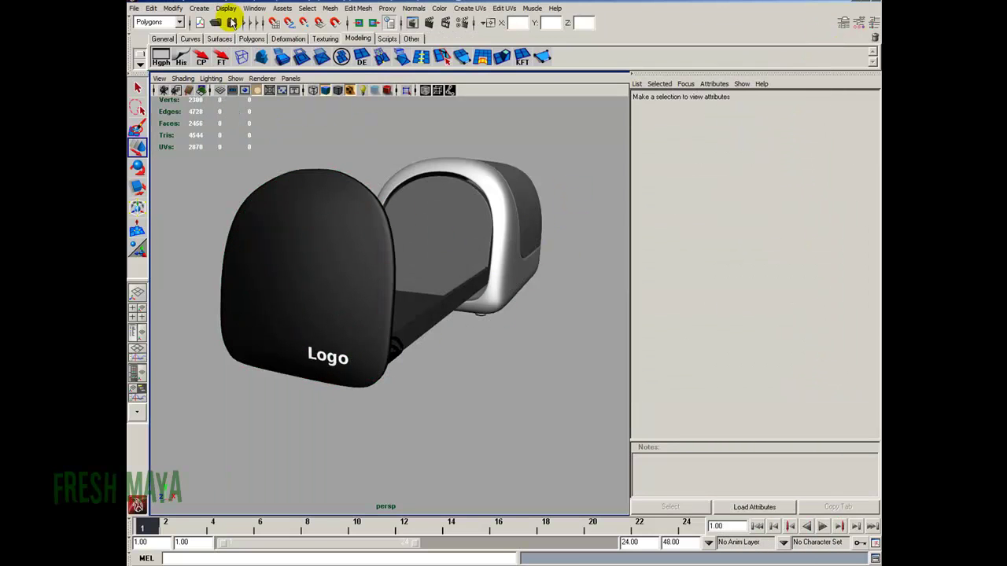
click(134, 8)
click(161, 61)
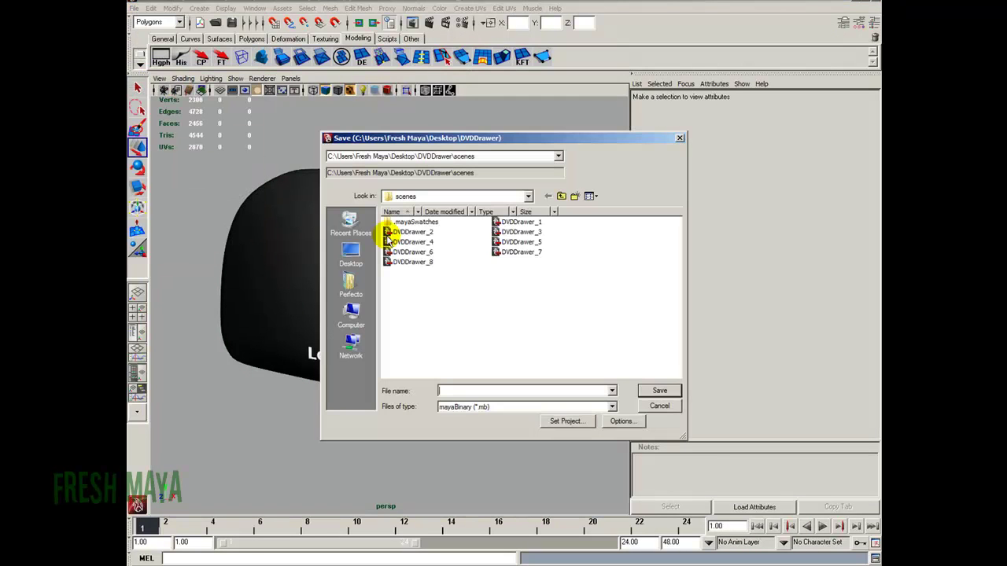
click(414, 262)
click(487, 391)
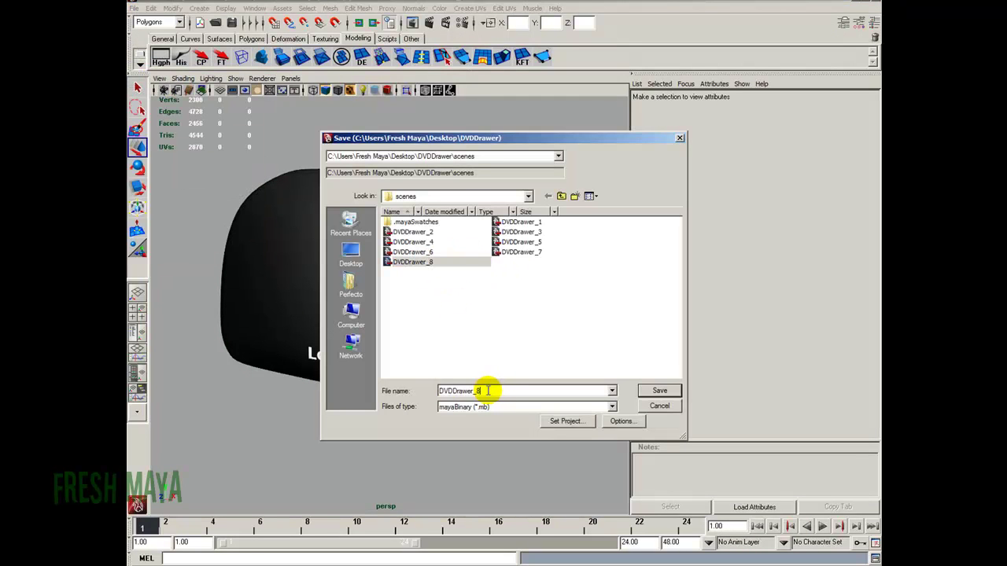
key(BackSpace)
text(9)
key(Return)
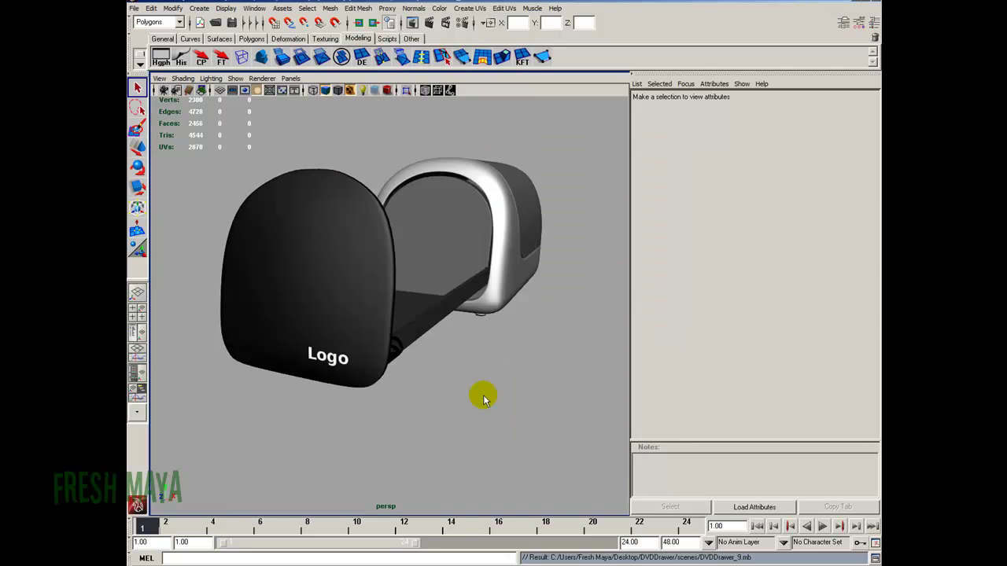